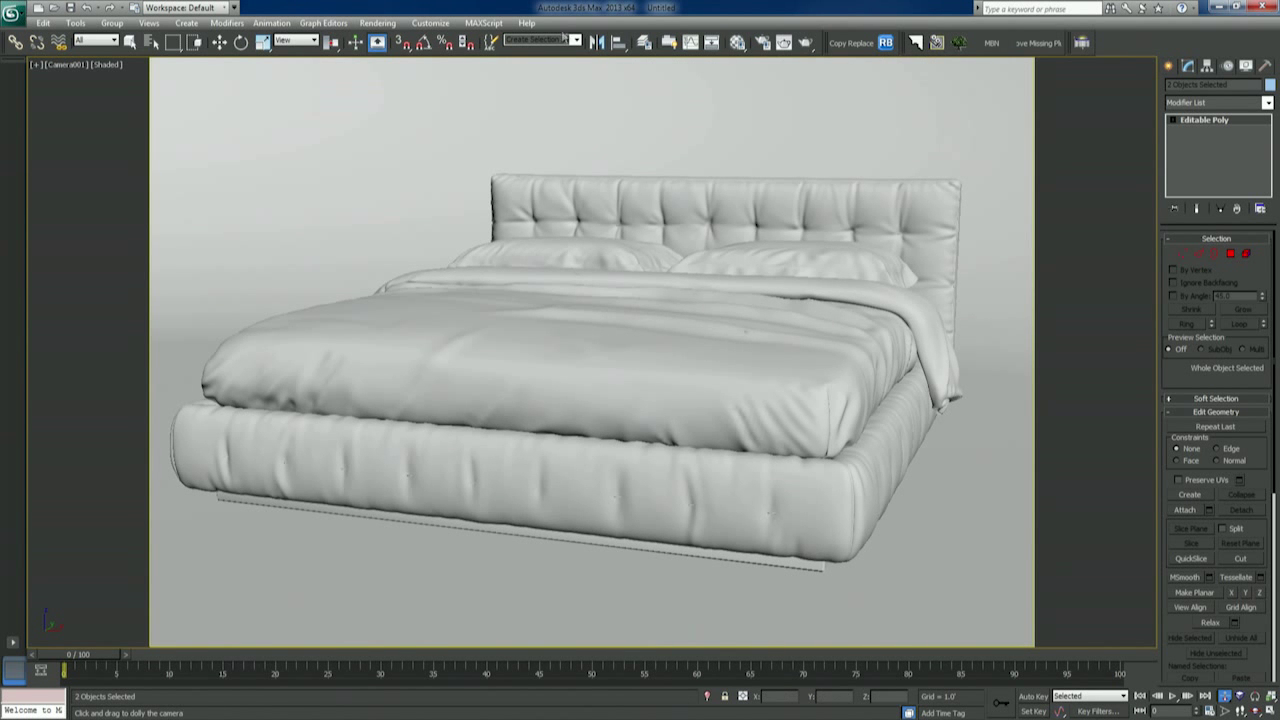
# Start an ActiveShade preview of the camera view, move it left, then close it.
pyautogui.moveTo(806, 43); pyautogui.dragTo(806, 107)
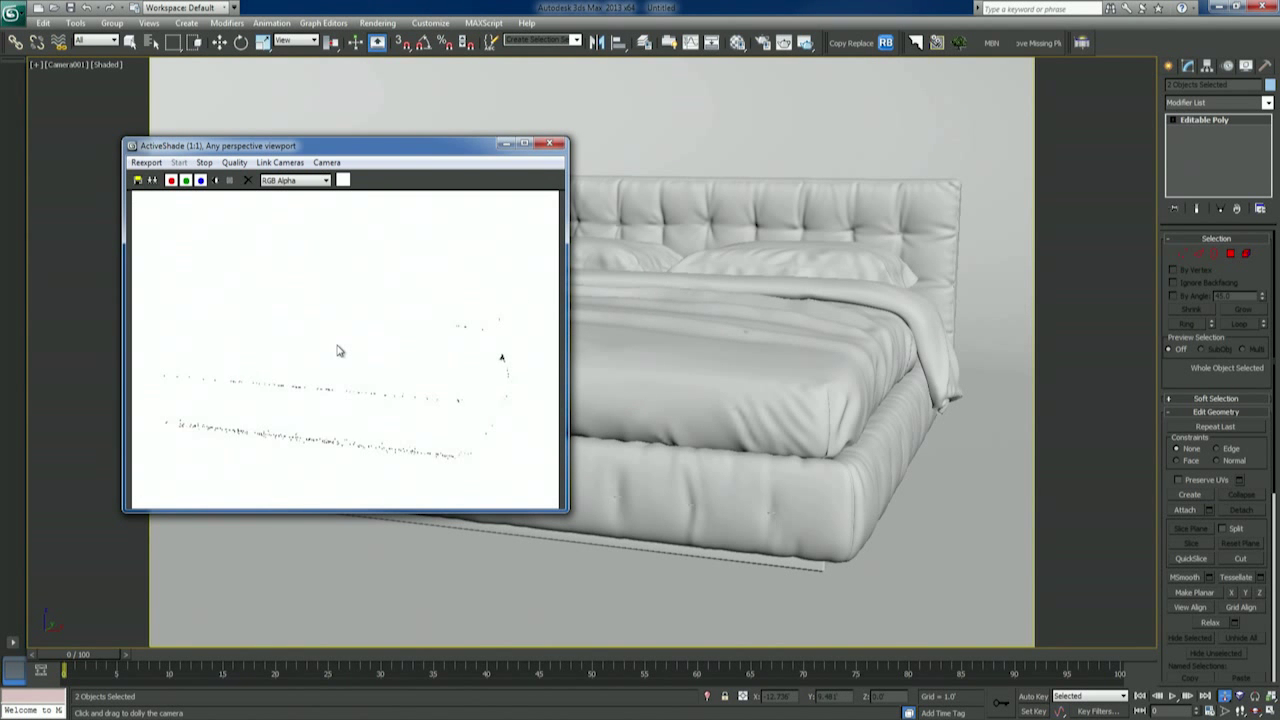
pyautogui.moveTo(315, 150); pyautogui.dragTo(253, 153)
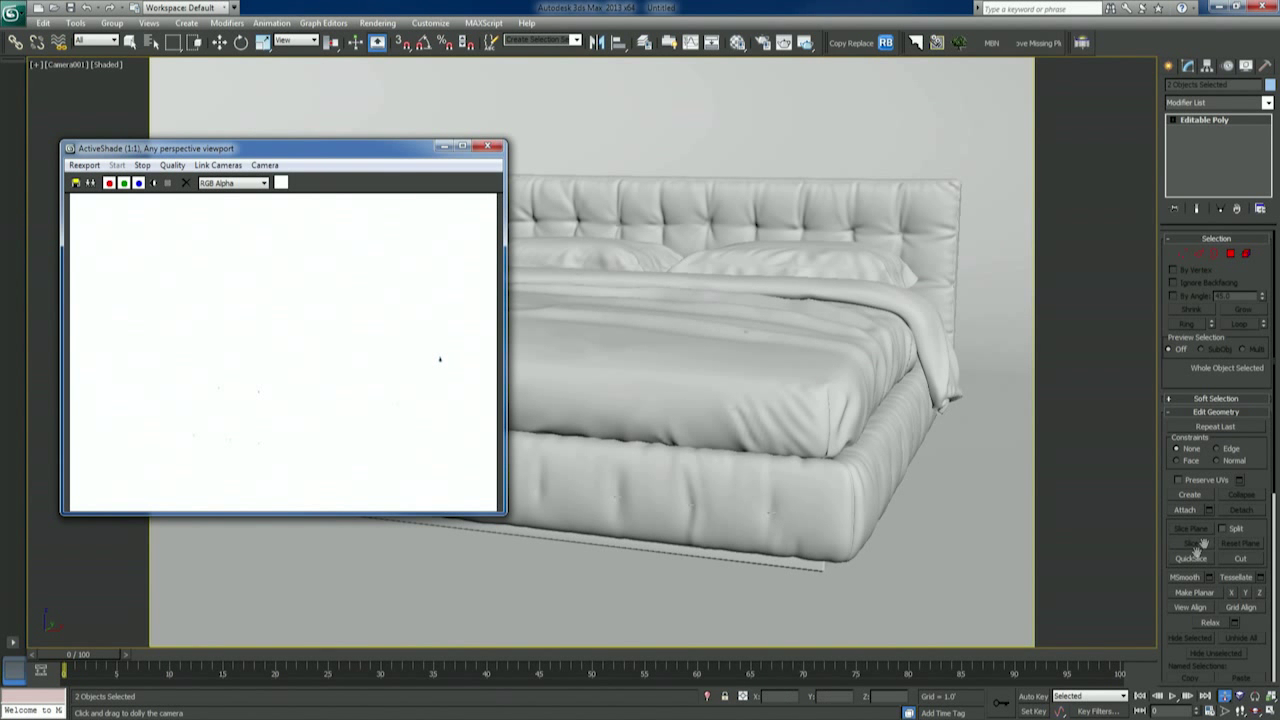
pyautogui.click(487, 147)
# In Maxwell Render Setup, set the Environment Sky type to None.
pyautogui.press('F10')
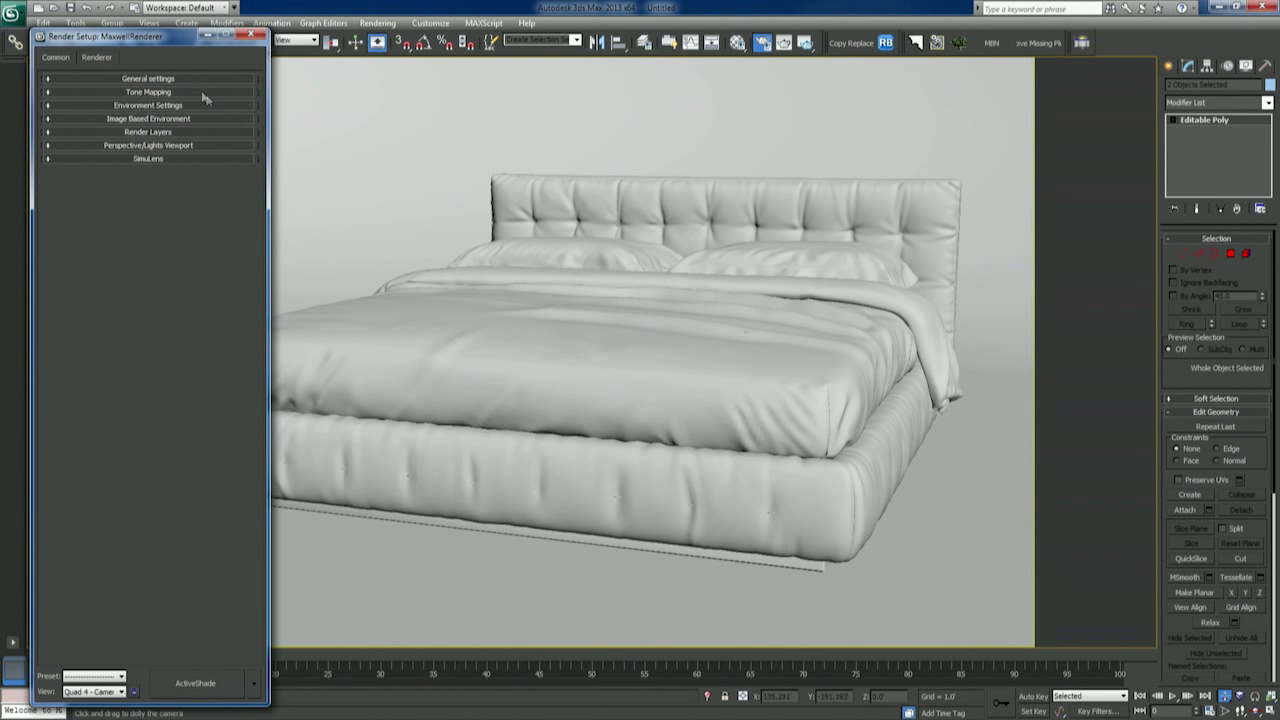
pyautogui.click(199, 78)
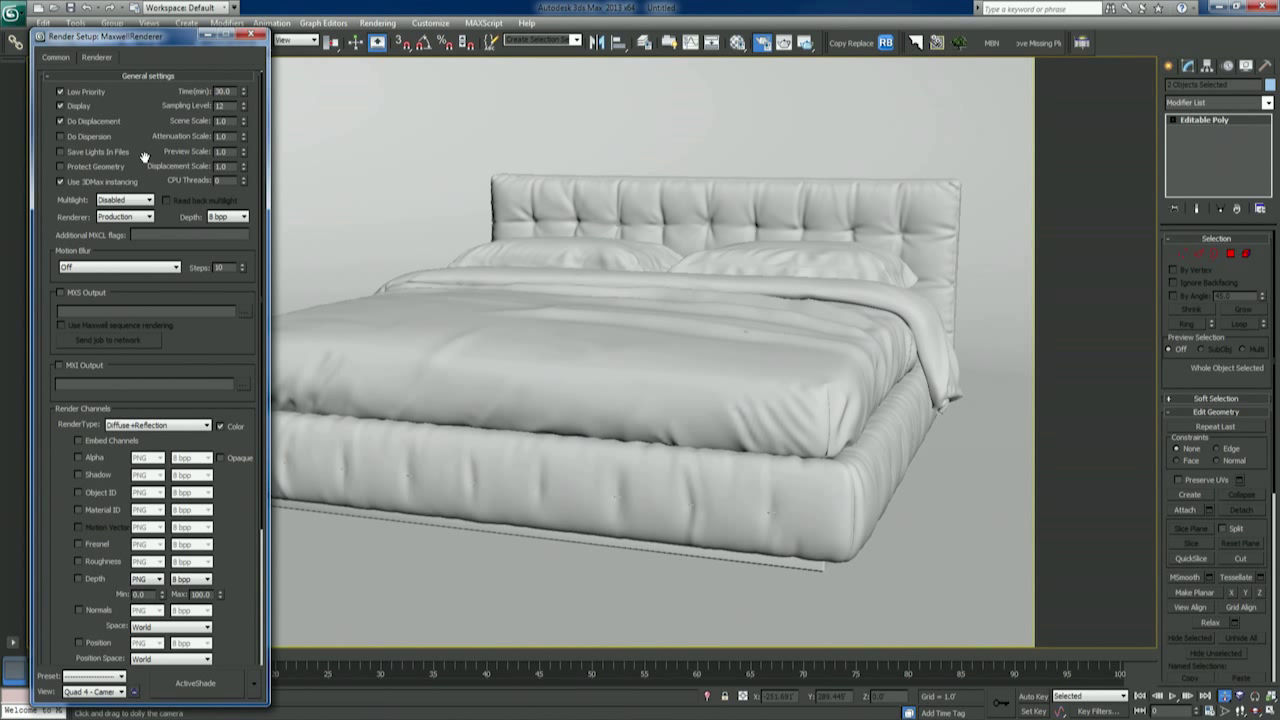
pyautogui.click(138, 80)
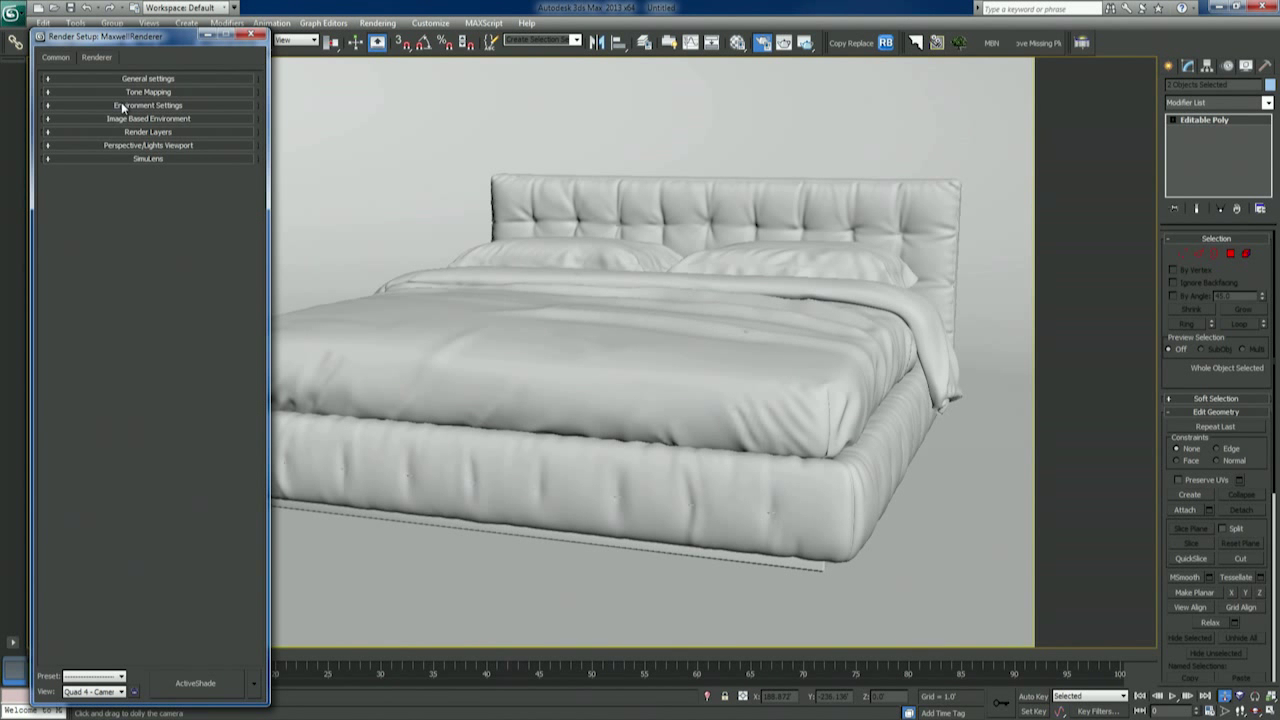
pyautogui.rightClick(768, 263)
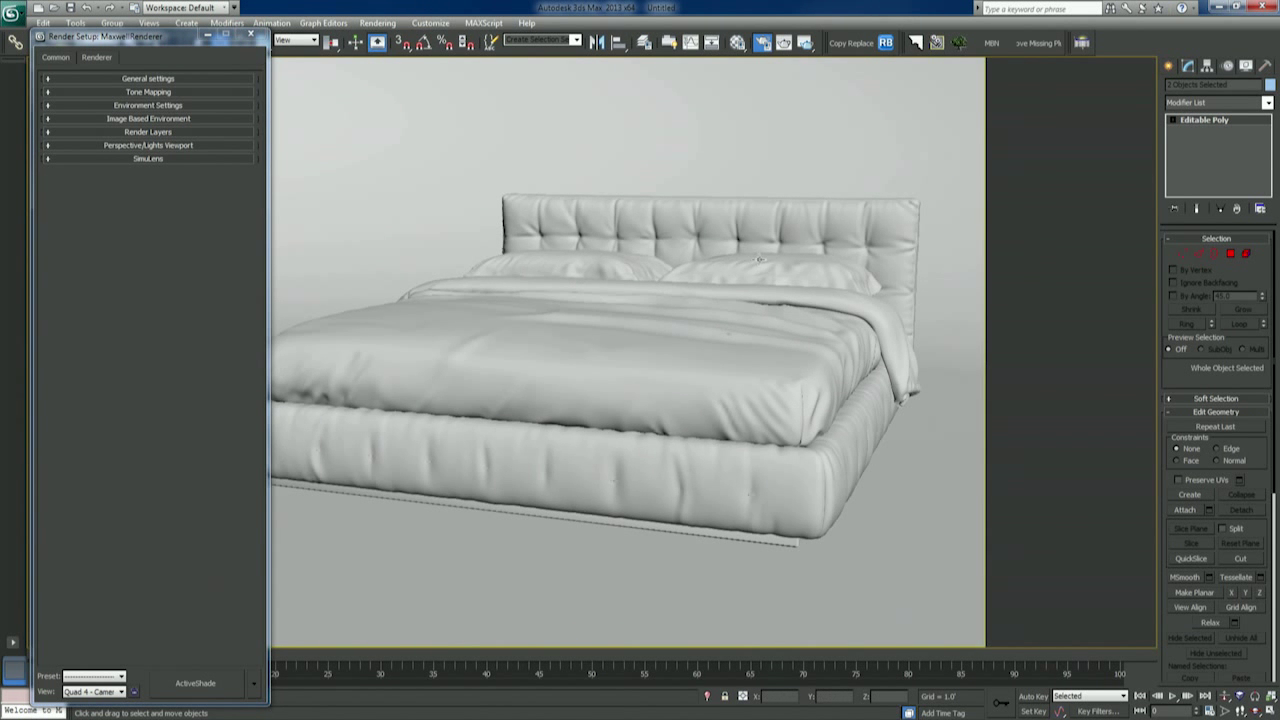
pyautogui.click(139, 107)
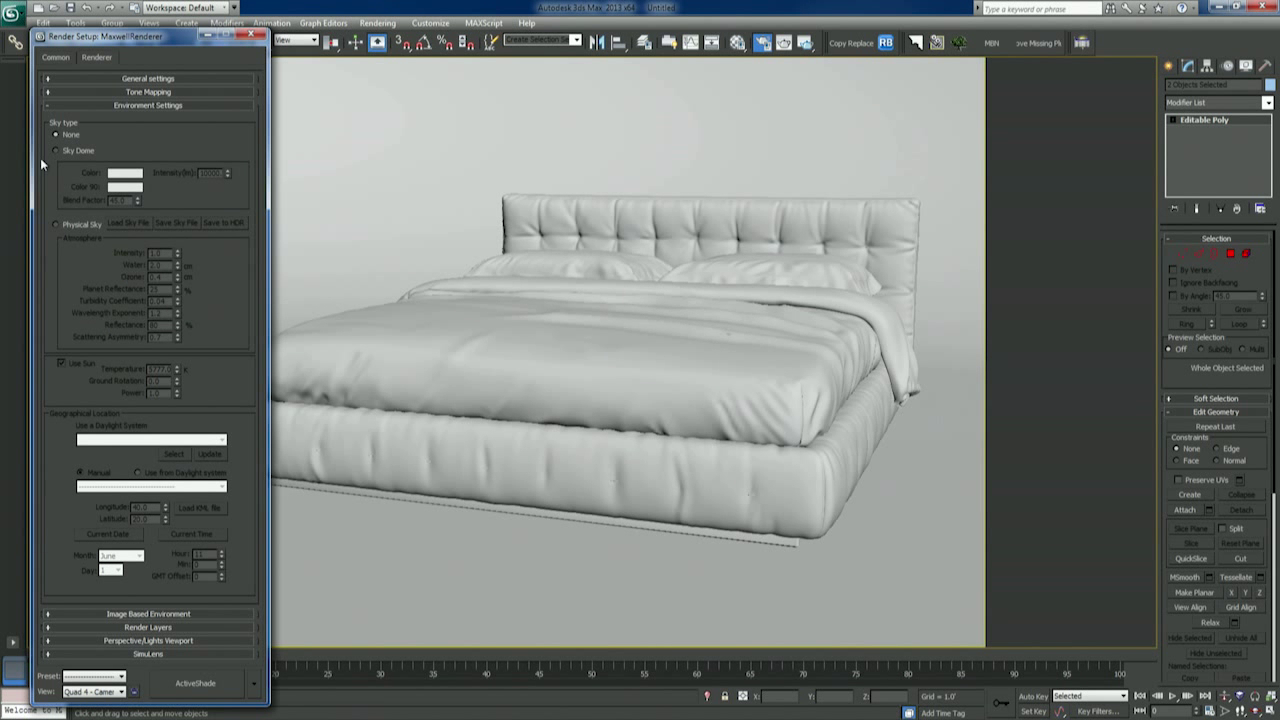
pyautogui.click(55, 136)
pyautogui.click(151, 106)
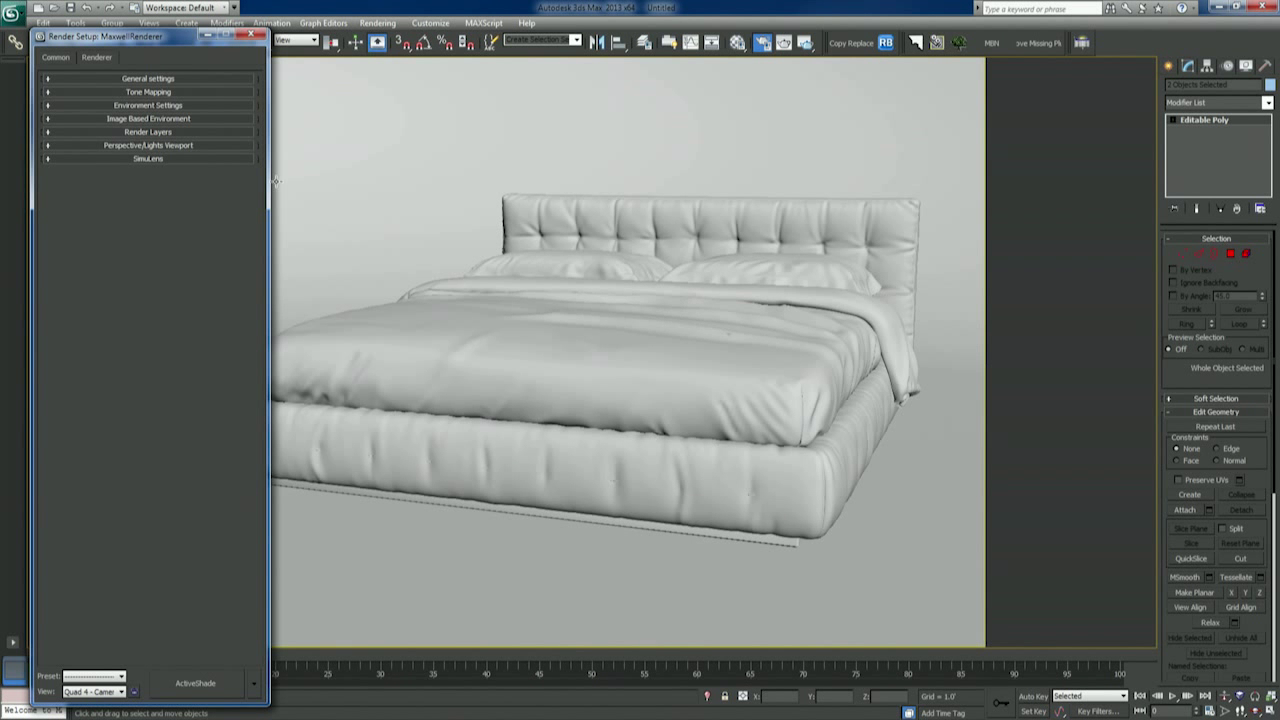
# Review the Image Based Environment, camera exposure and SimuLens rollouts without changes.
pyautogui.click(163, 119)
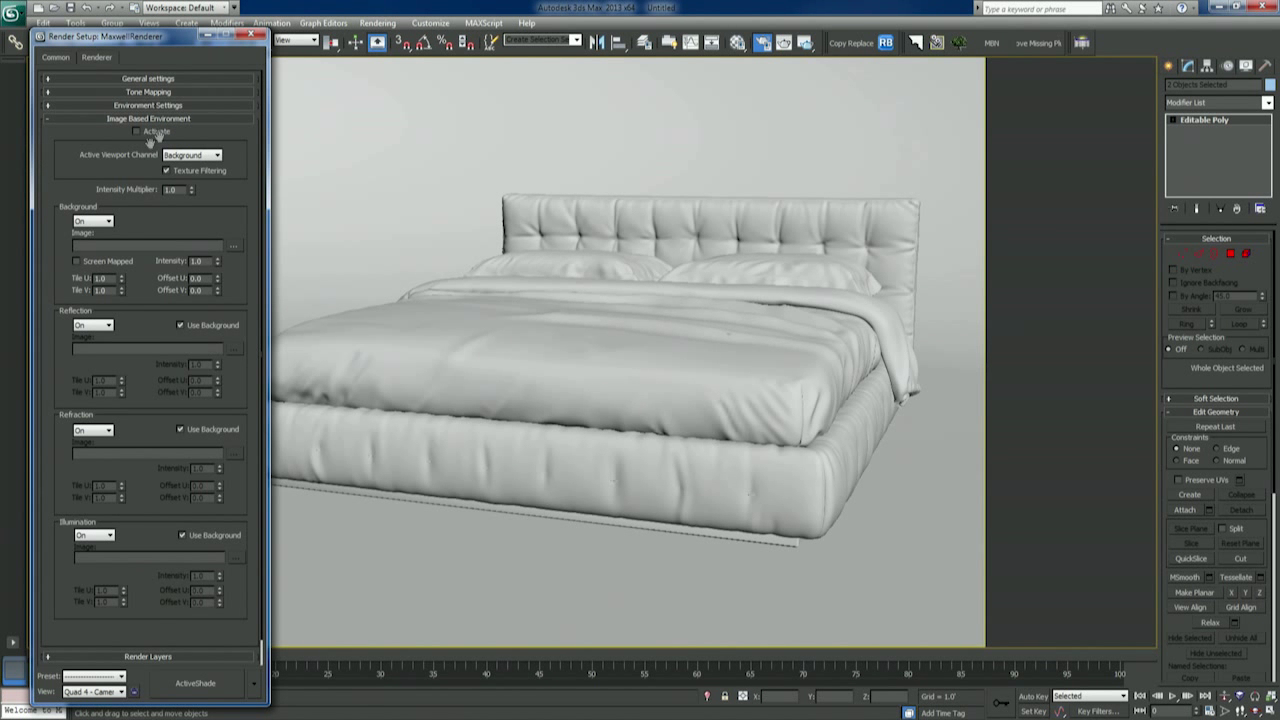
pyautogui.scroll(-1, 61, 163)
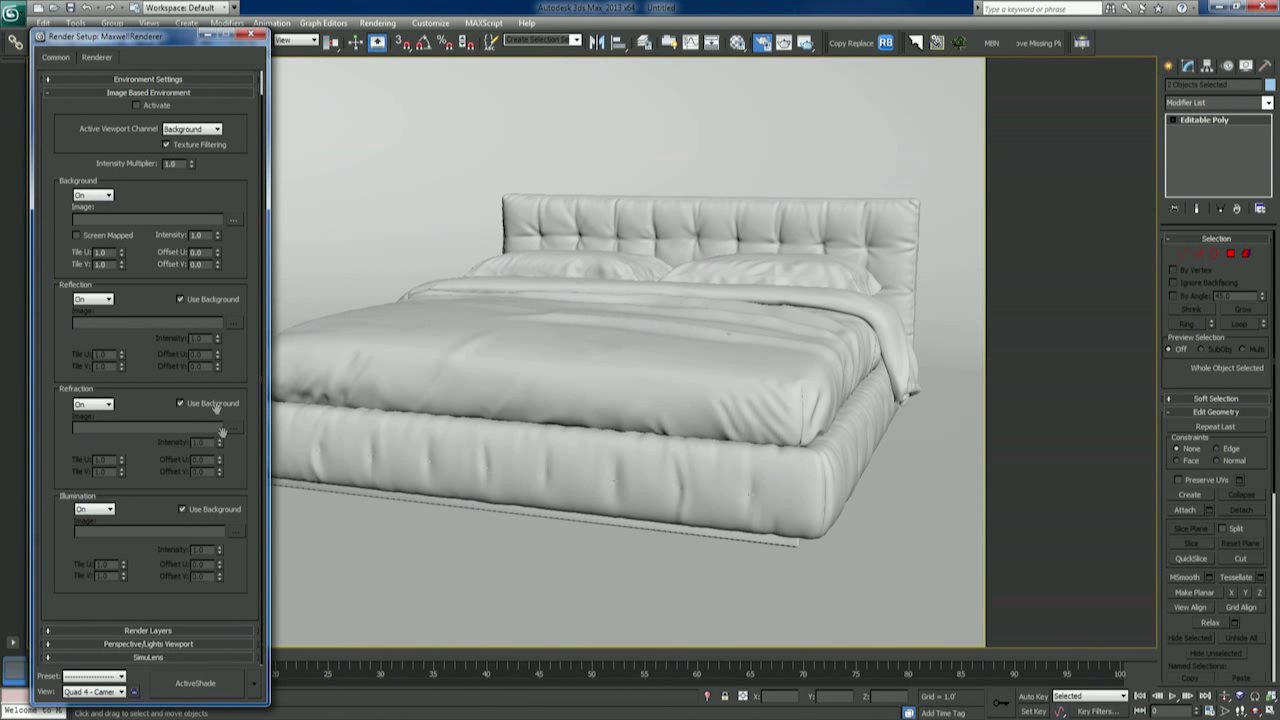
pyautogui.scroll(1, 65, 414)
pyautogui.click(152, 119)
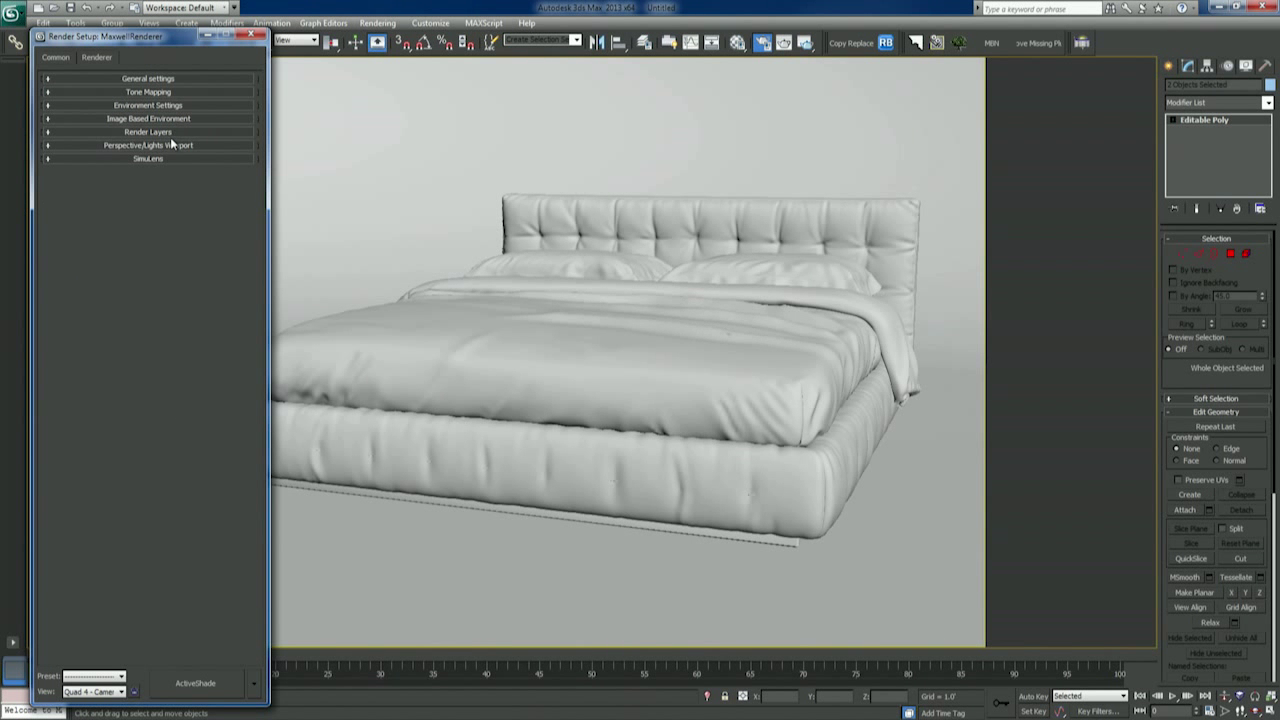
pyautogui.click(140, 146)
pyautogui.click(163, 146)
pyautogui.click(149, 158)
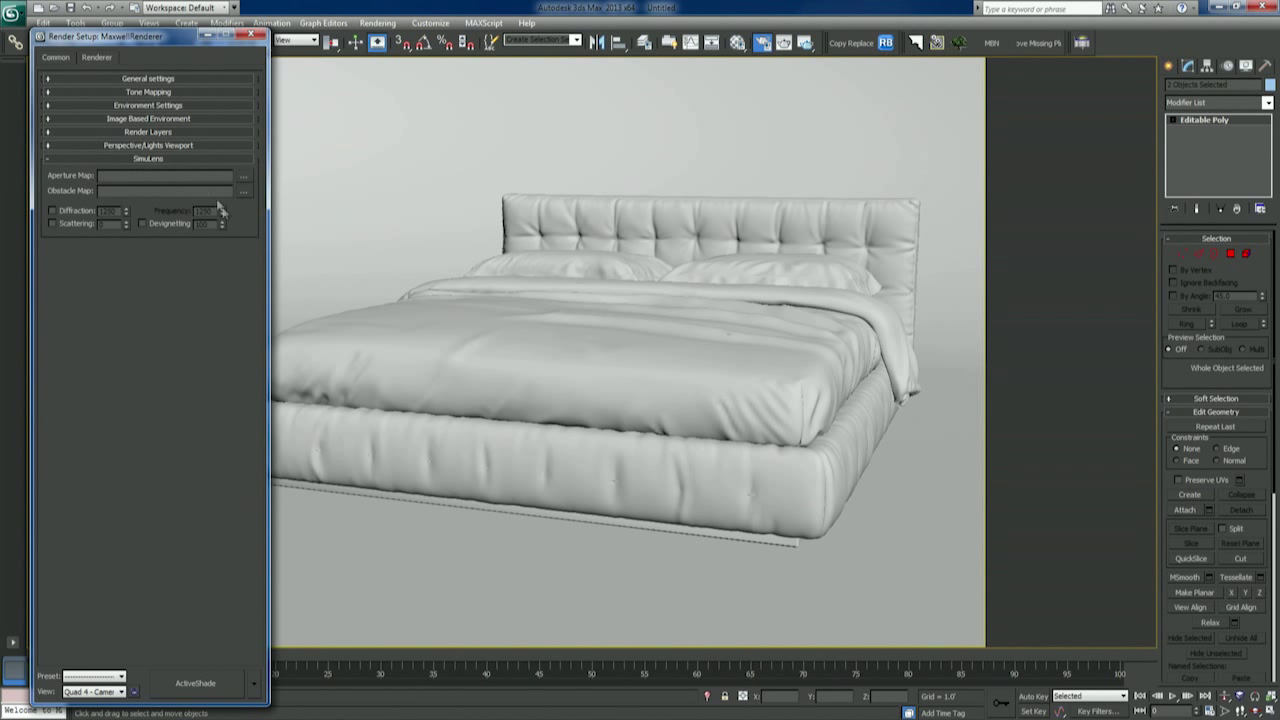
pyautogui.click(149, 159)
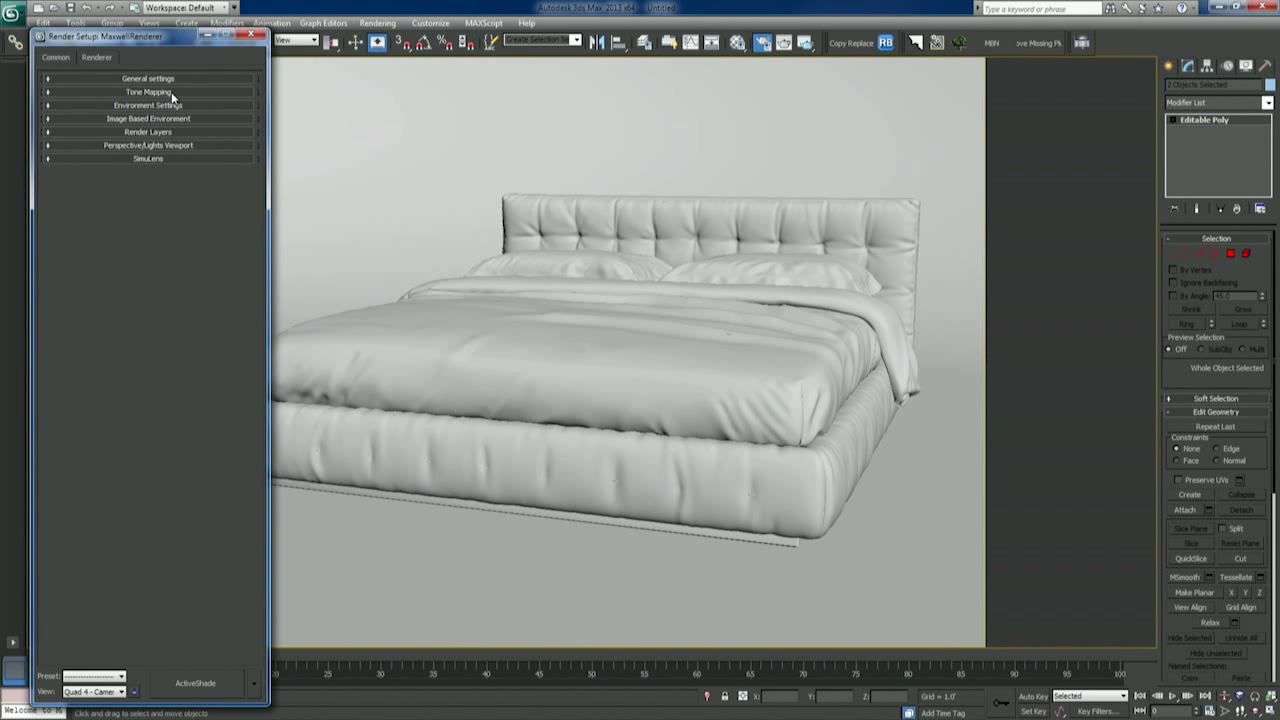
# Expand Tone Mapping and General settings, leaving Motion Blur set to Off.
pyautogui.click(171, 93)
pyautogui.click(160, 78)
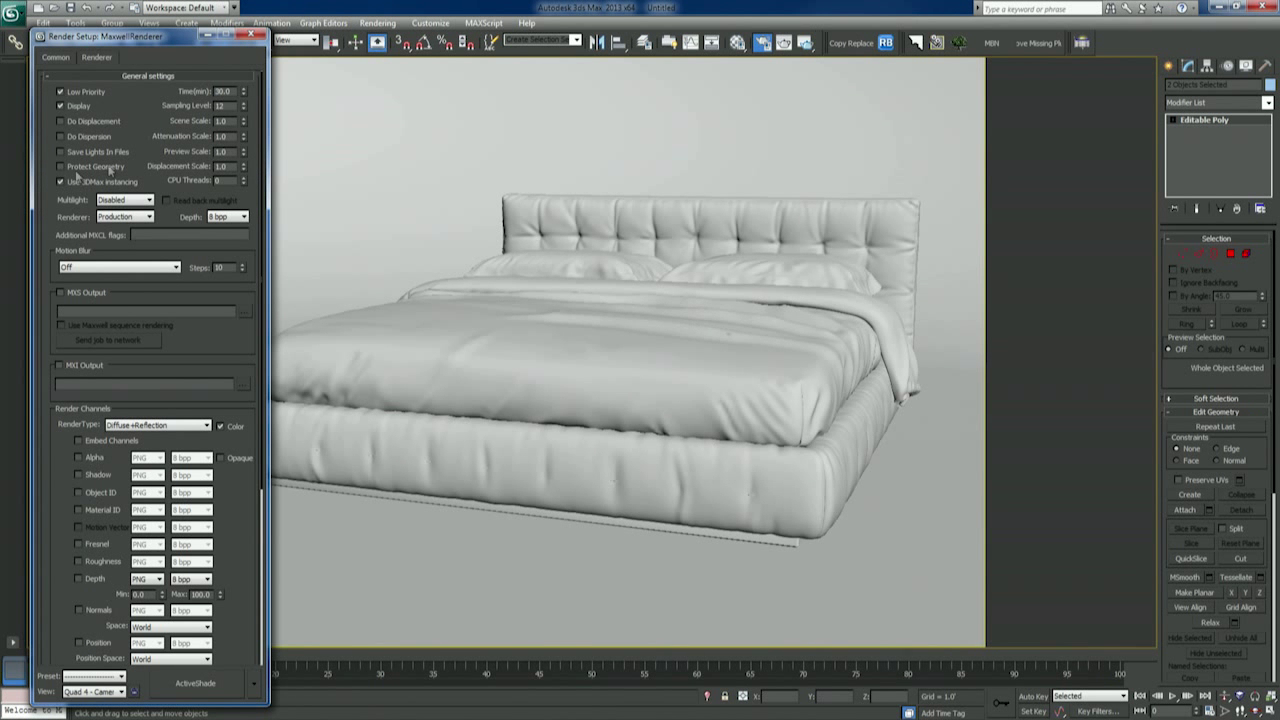
pyautogui.click(152, 268)
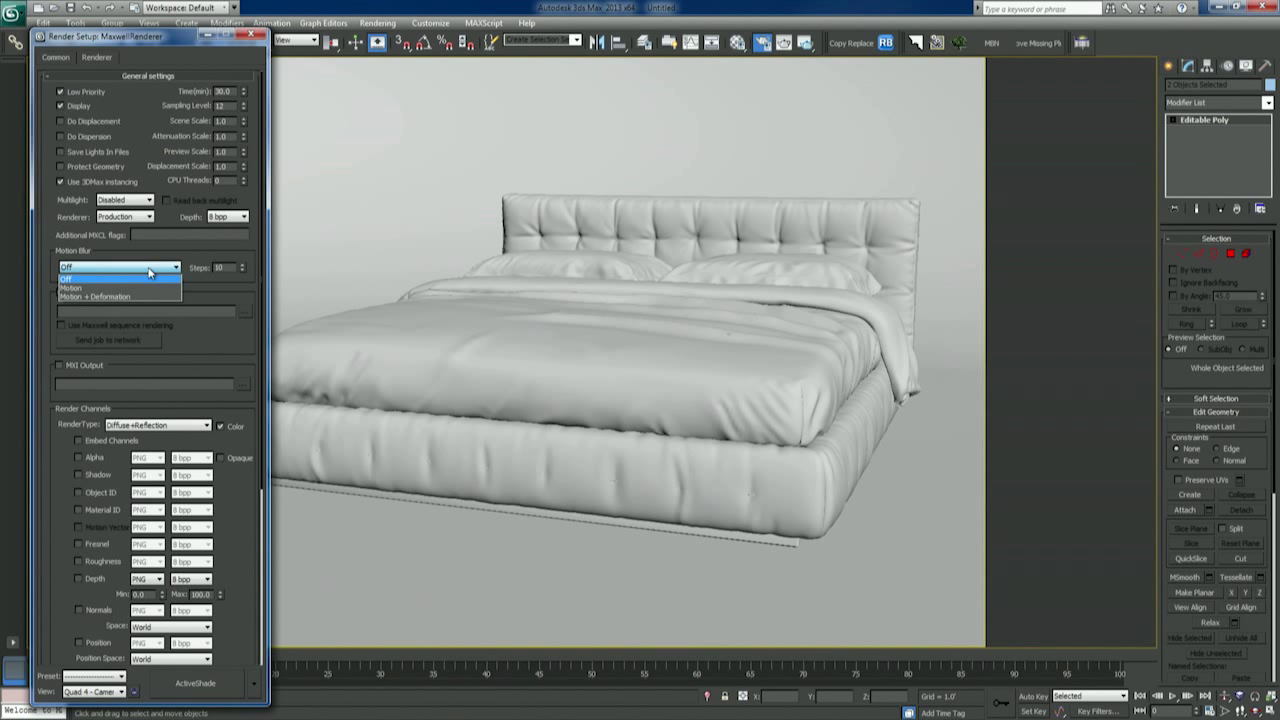
pyautogui.click(151, 276)
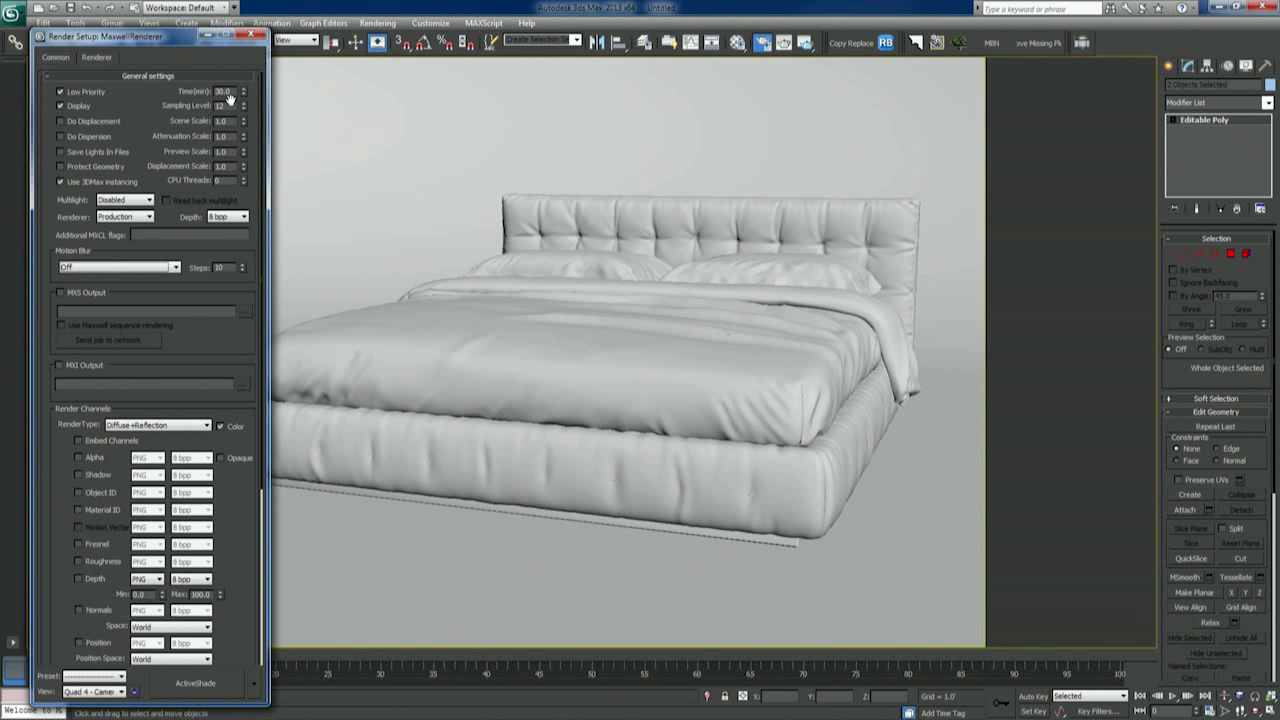
pyautogui.moveTo(135, 100); pyautogui.dragTo(130, 170)
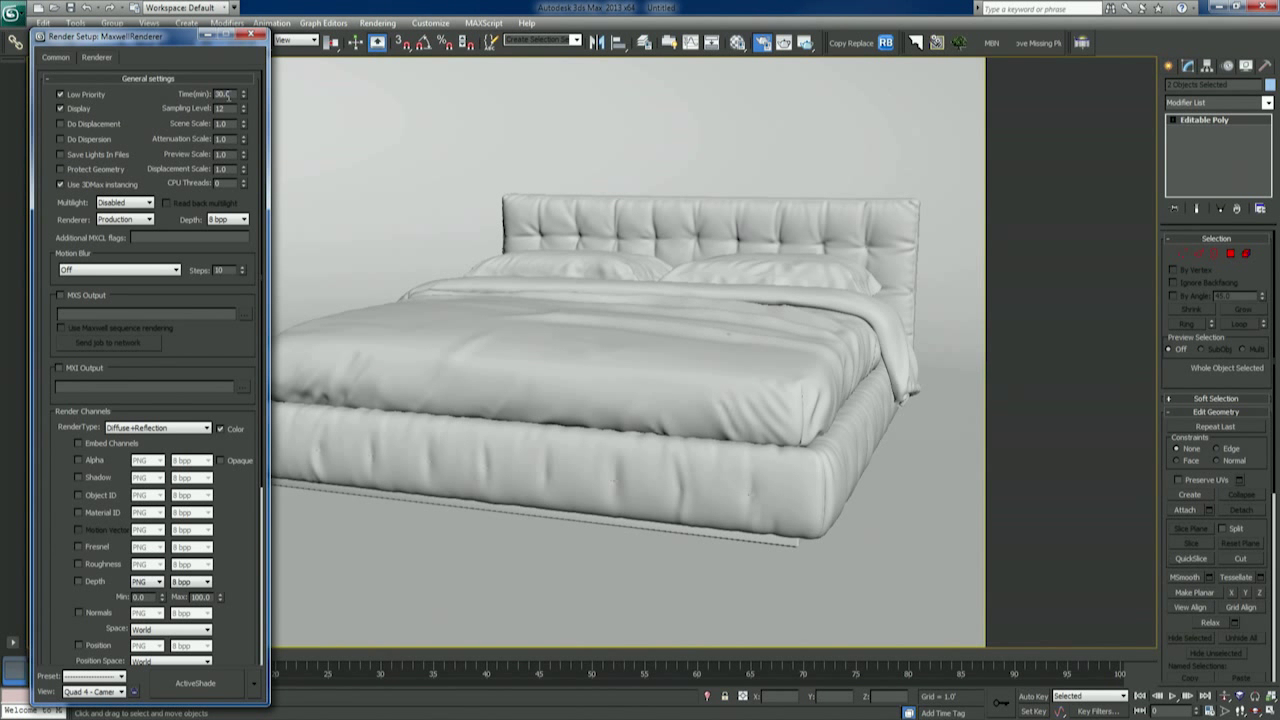
pyautogui.doubleClick(219, 94)
pyautogui.doubleClick(229, 107)
pyautogui.doubleClick(228, 94)
pyautogui.doubleClick(228, 108)
pyautogui.click(140, 136)
# Keep Tone Mapping Color Space at sRGB / HDTV, check the Common tab, and close Render Setup.
pyautogui.scroll(-5, 87, 168)
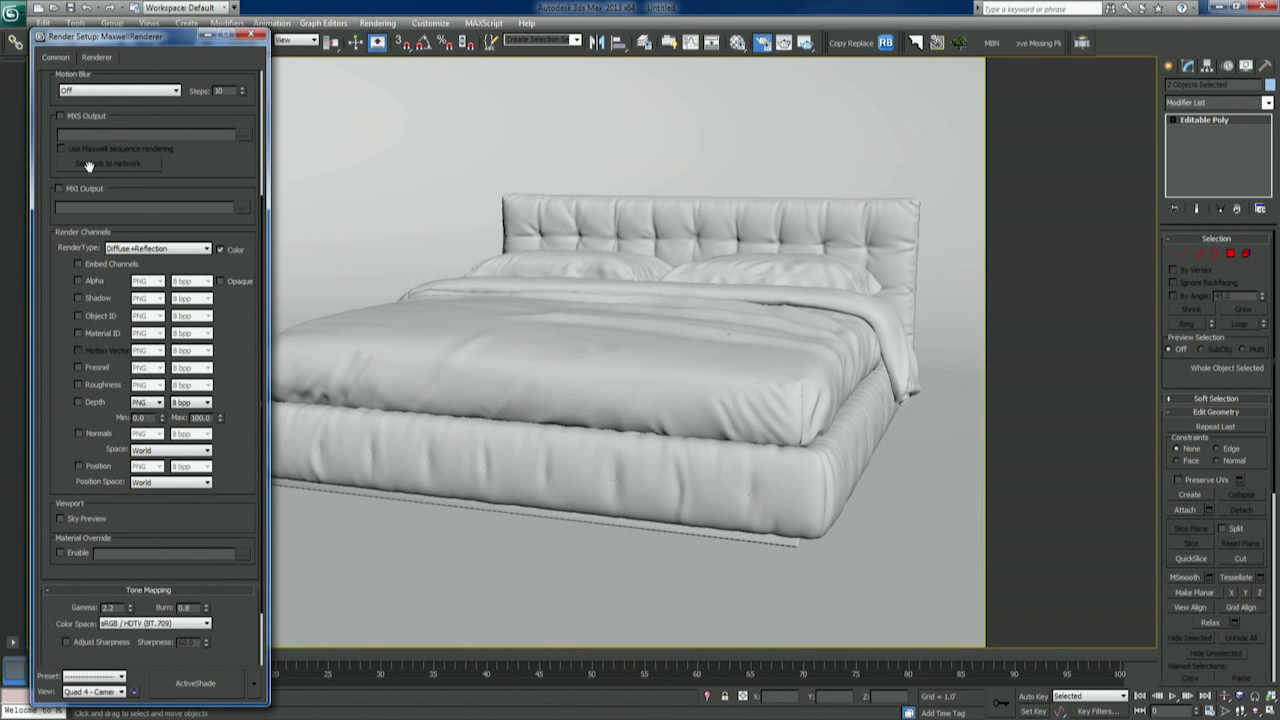
pyautogui.scroll(-2, 90, 160)
pyautogui.scroll(-1, 222, 552)
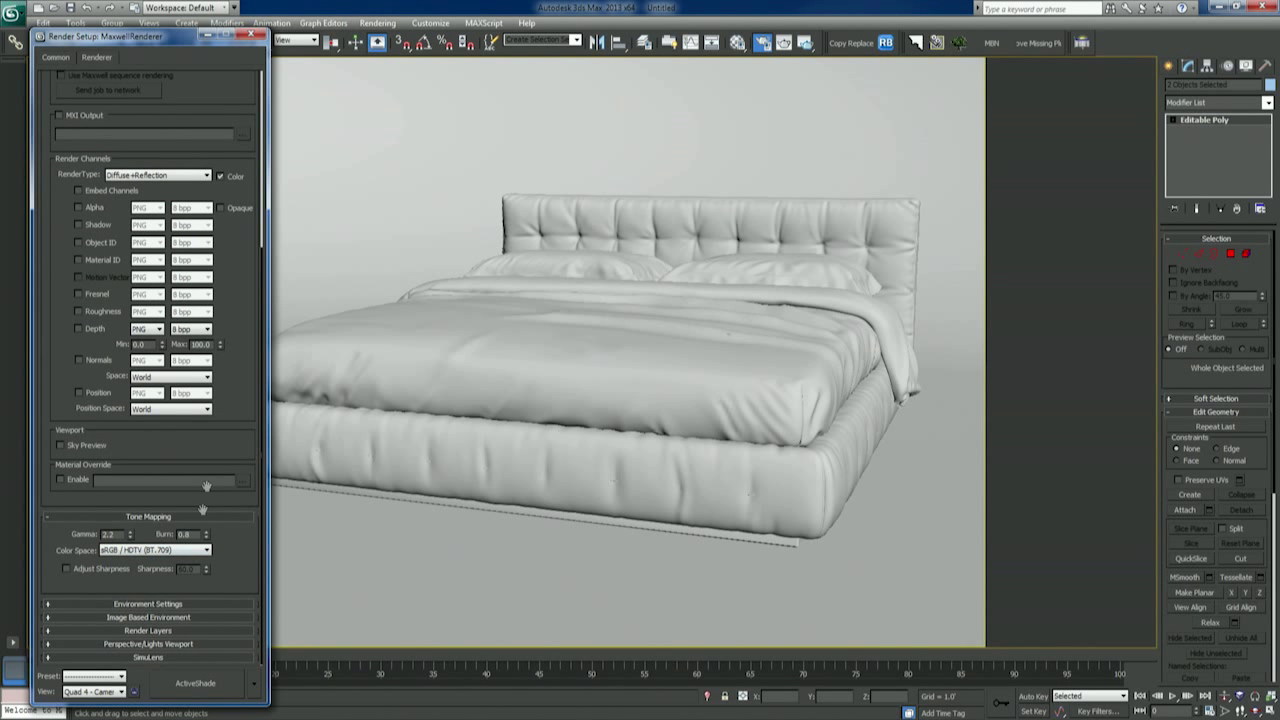
pyautogui.click(162, 551)
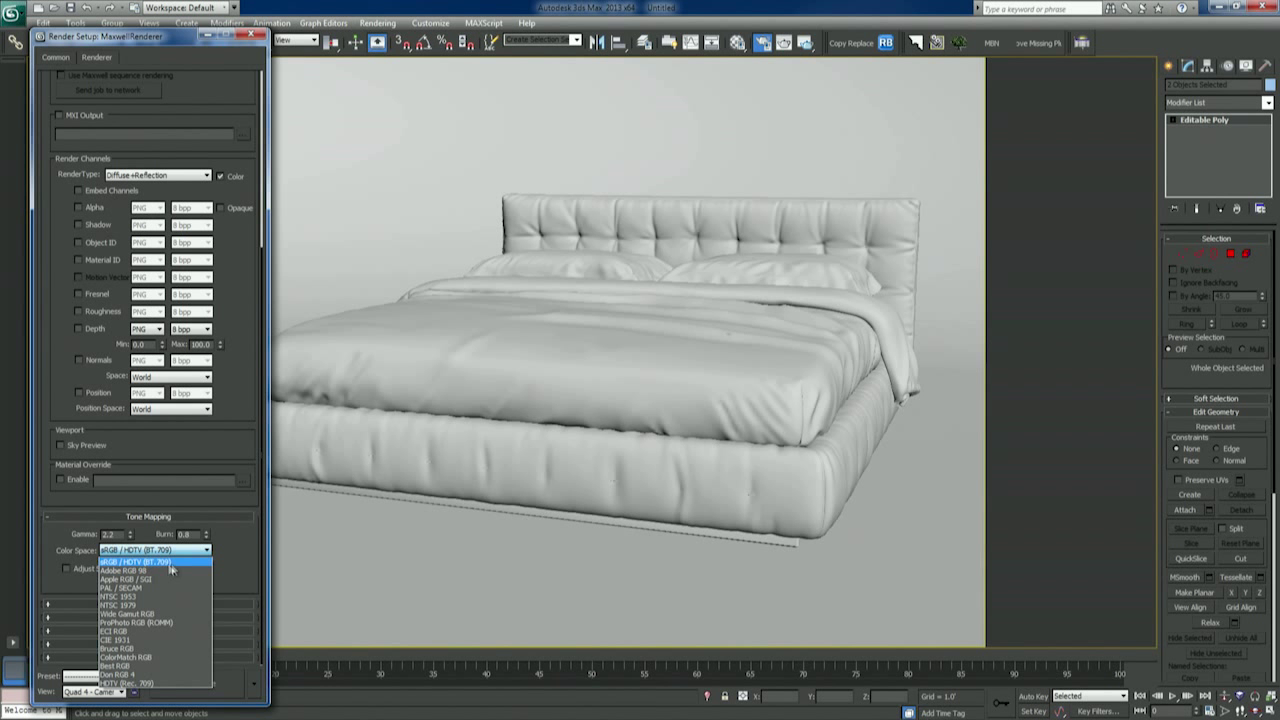
pyautogui.click(177, 563)
pyautogui.click(157, 551)
pyautogui.click(172, 564)
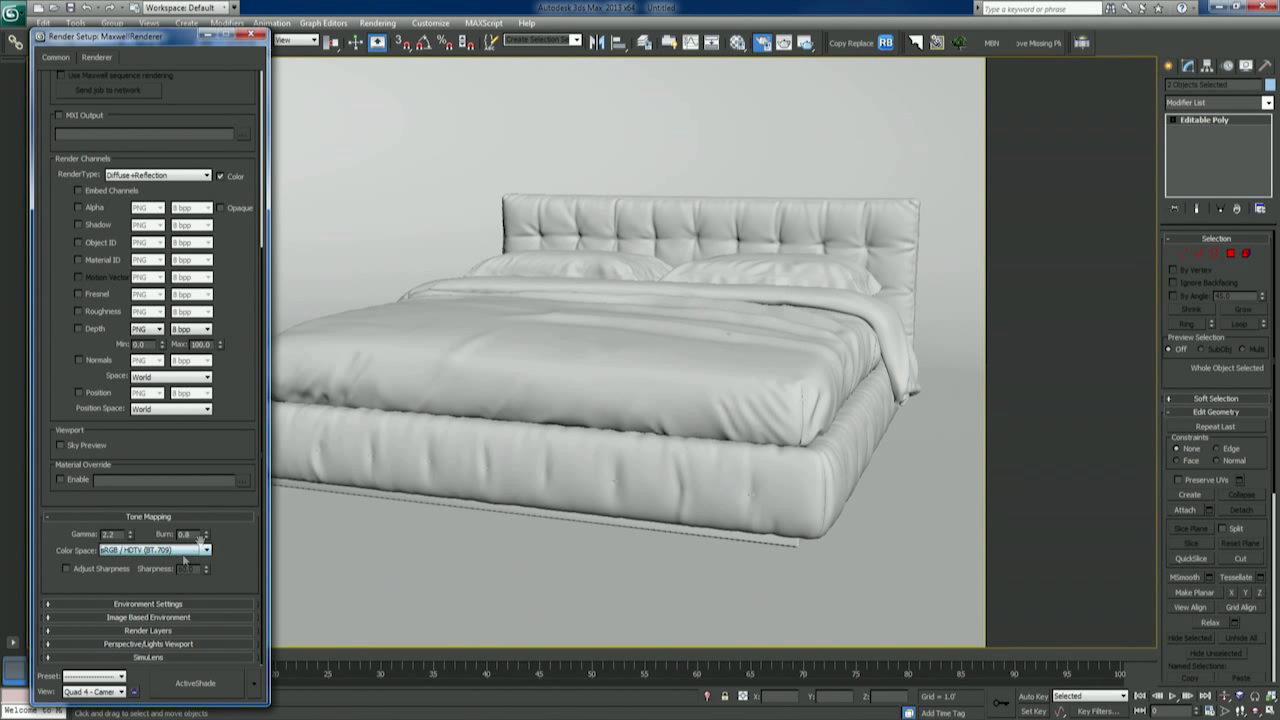
pyautogui.click(55, 57)
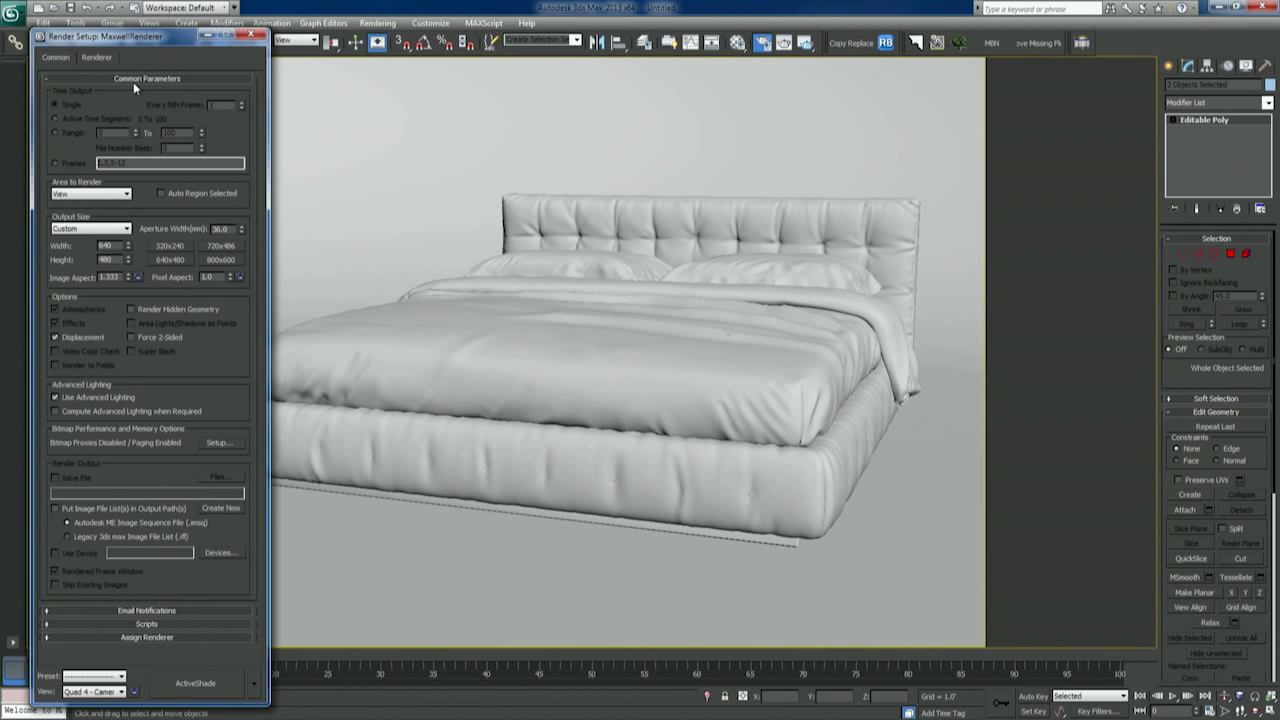
pyautogui.click(257, 35)
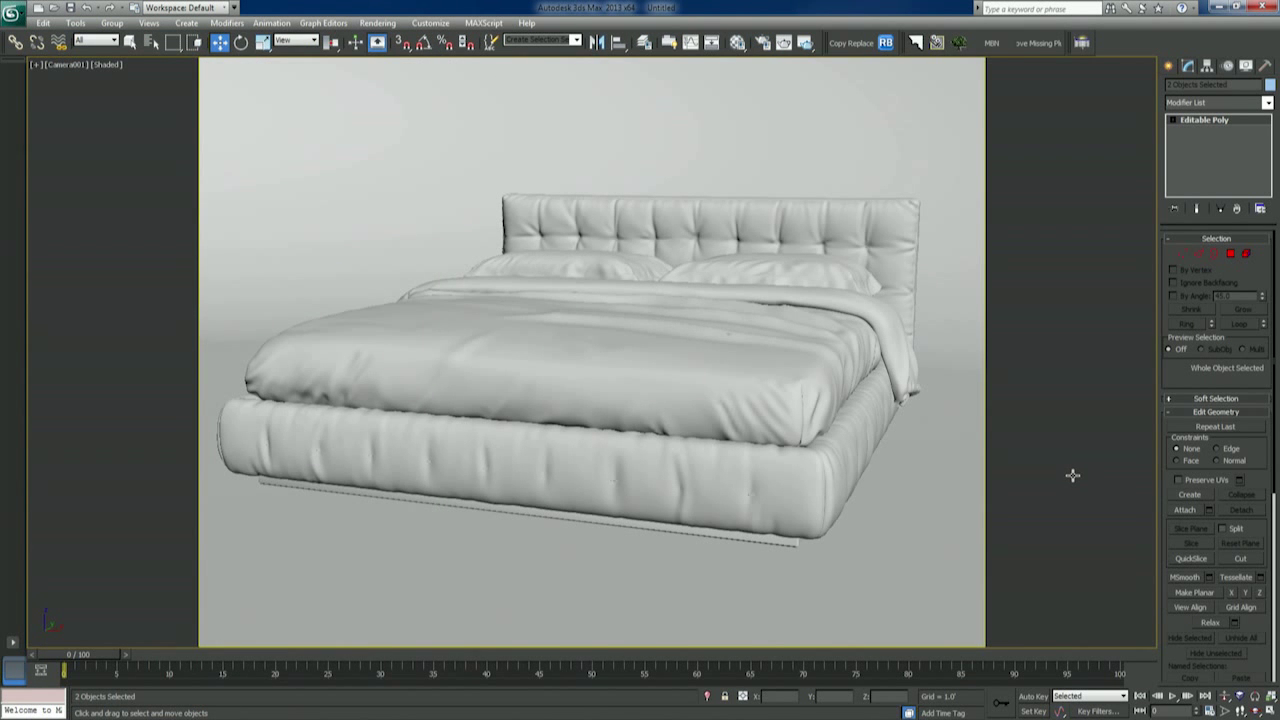
# Start an ActiveShade render of the bed at Low quality, moving the window up.
pyautogui.click(805, 42)
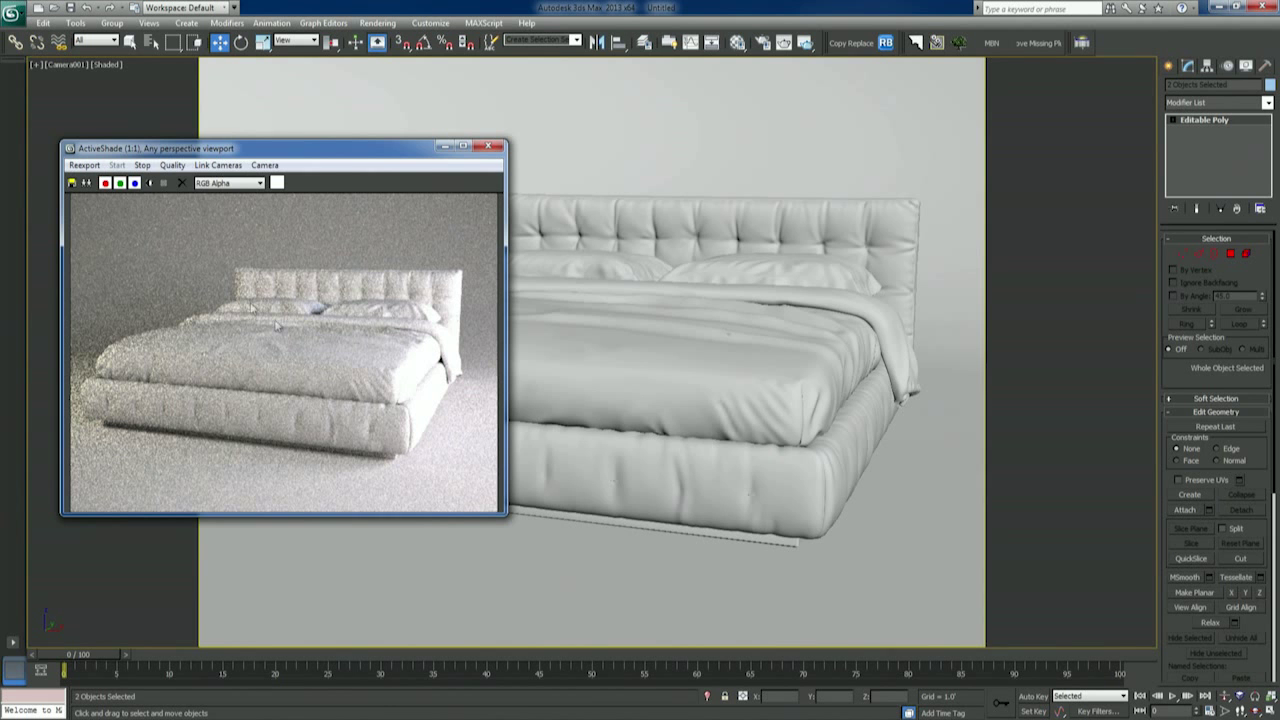
pyautogui.click(172, 165)
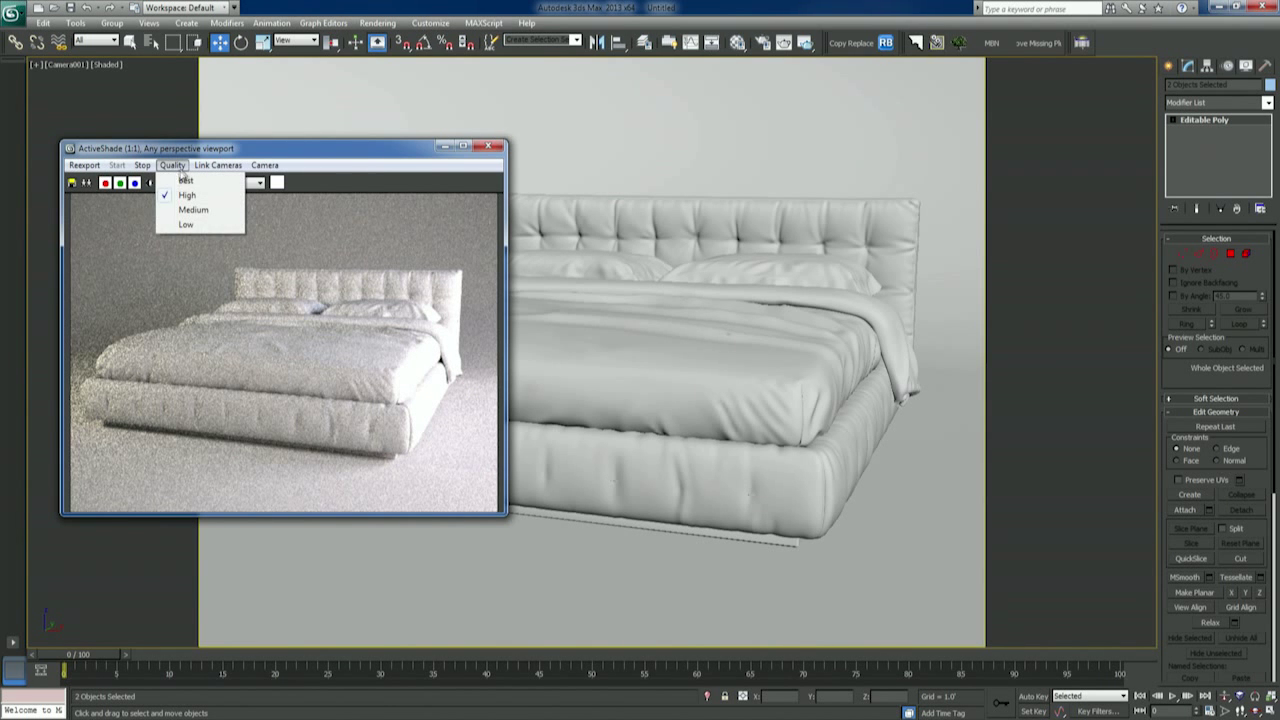
pyautogui.click(187, 225)
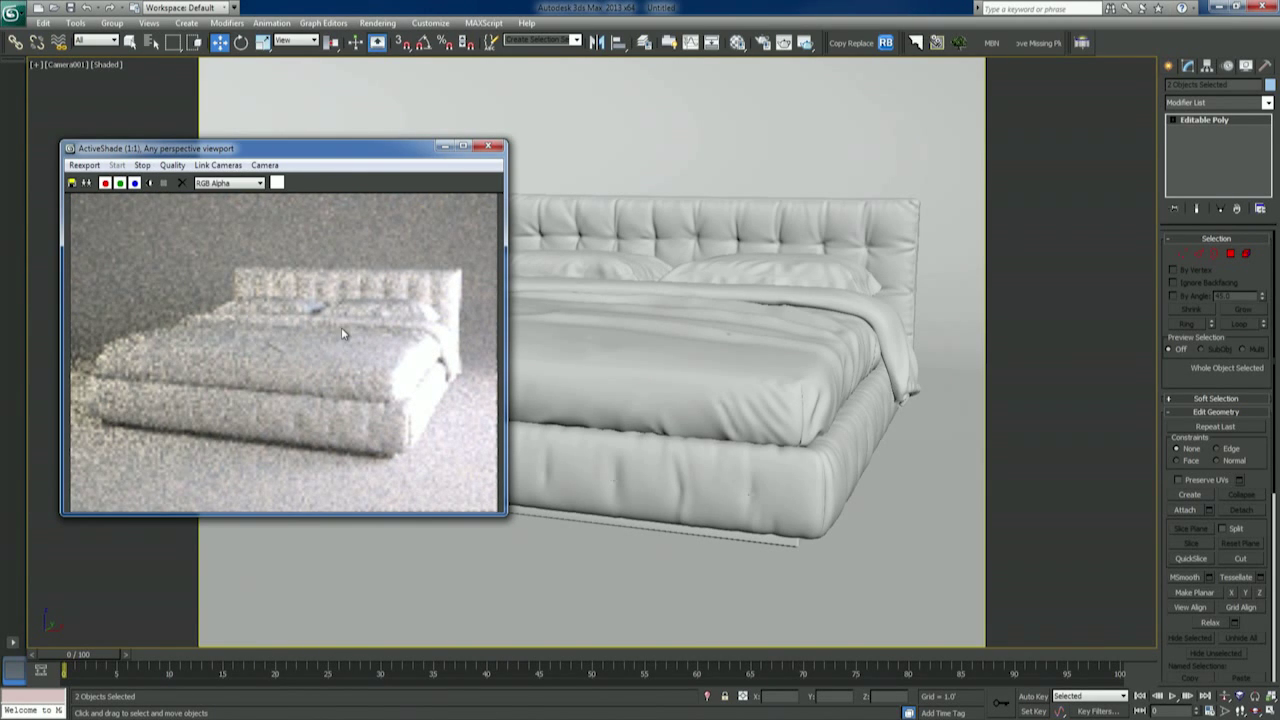
pyautogui.moveTo(238, 152); pyautogui.dragTo(248, 91)
pyautogui.click(181, 100)
pyautogui.click(286, 87)
# Orbit the Camera001 view round to a frontal angle framing the whole bed.
pyautogui.rightClick(624, 456)
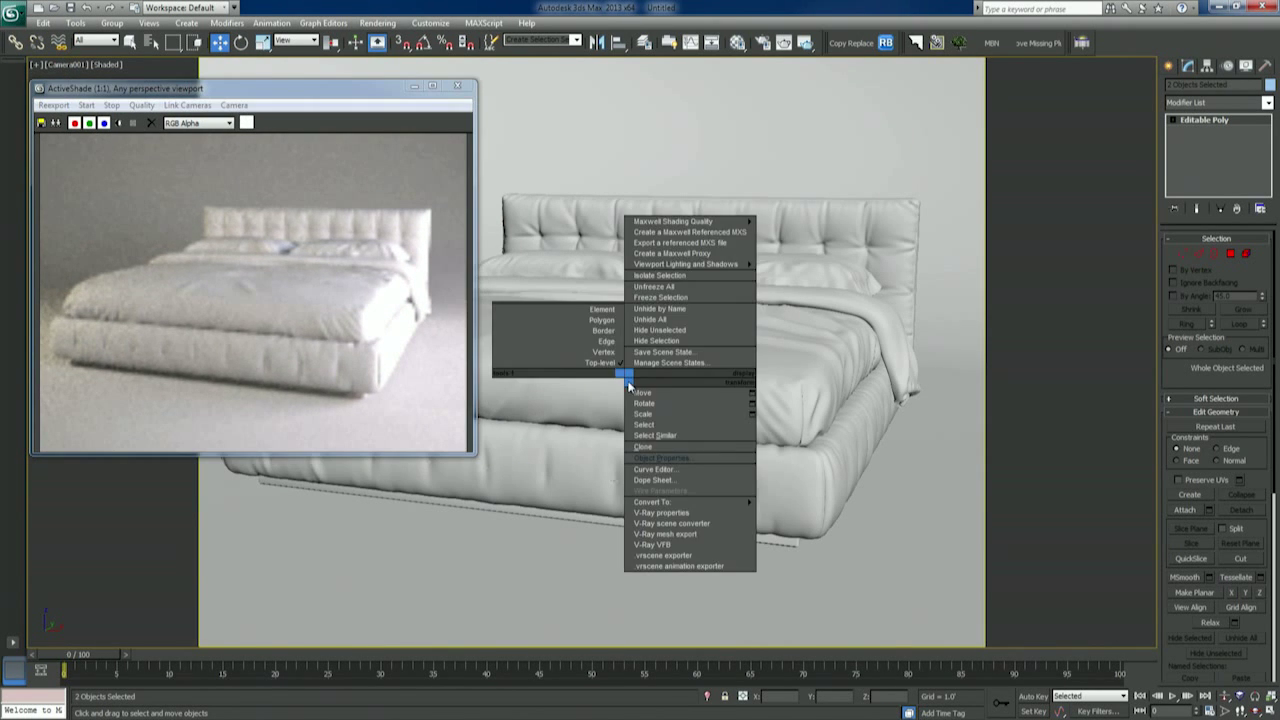
pyautogui.click(1255, 709)
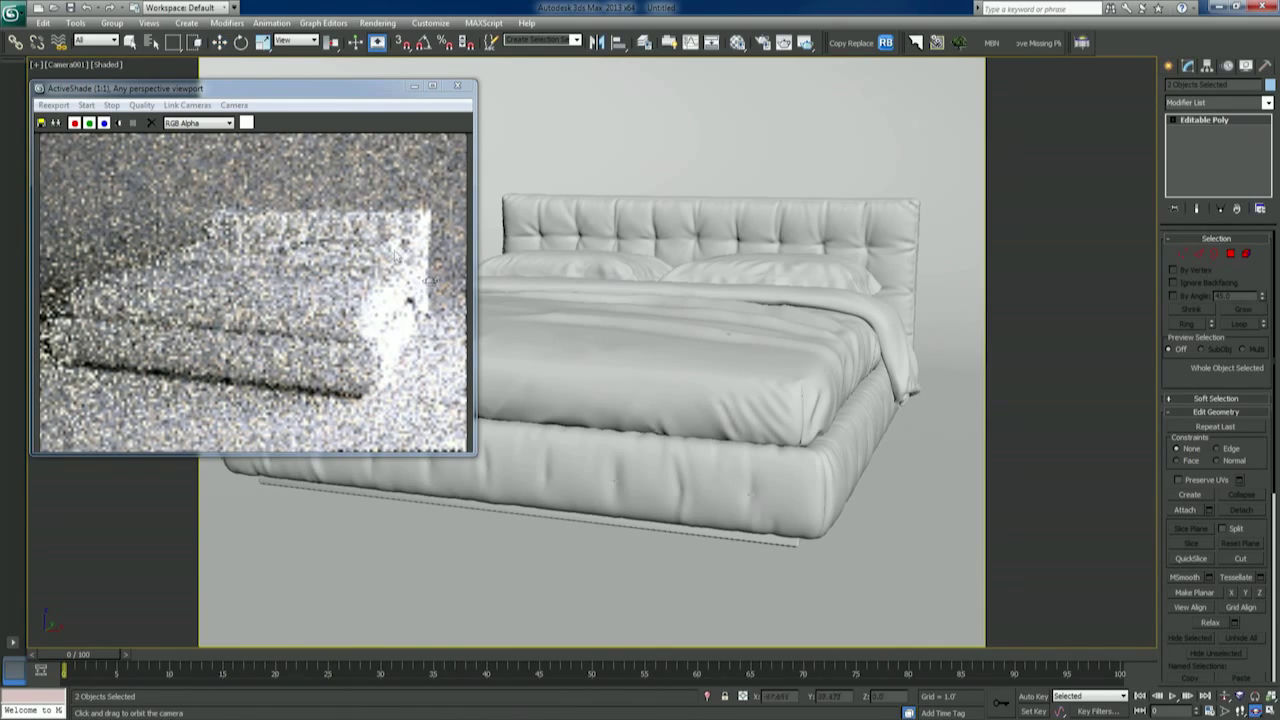
pyautogui.moveTo(714, 223); pyautogui.dragTo(757, 382)
pyautogui.hotkey('ctrl', 'z')
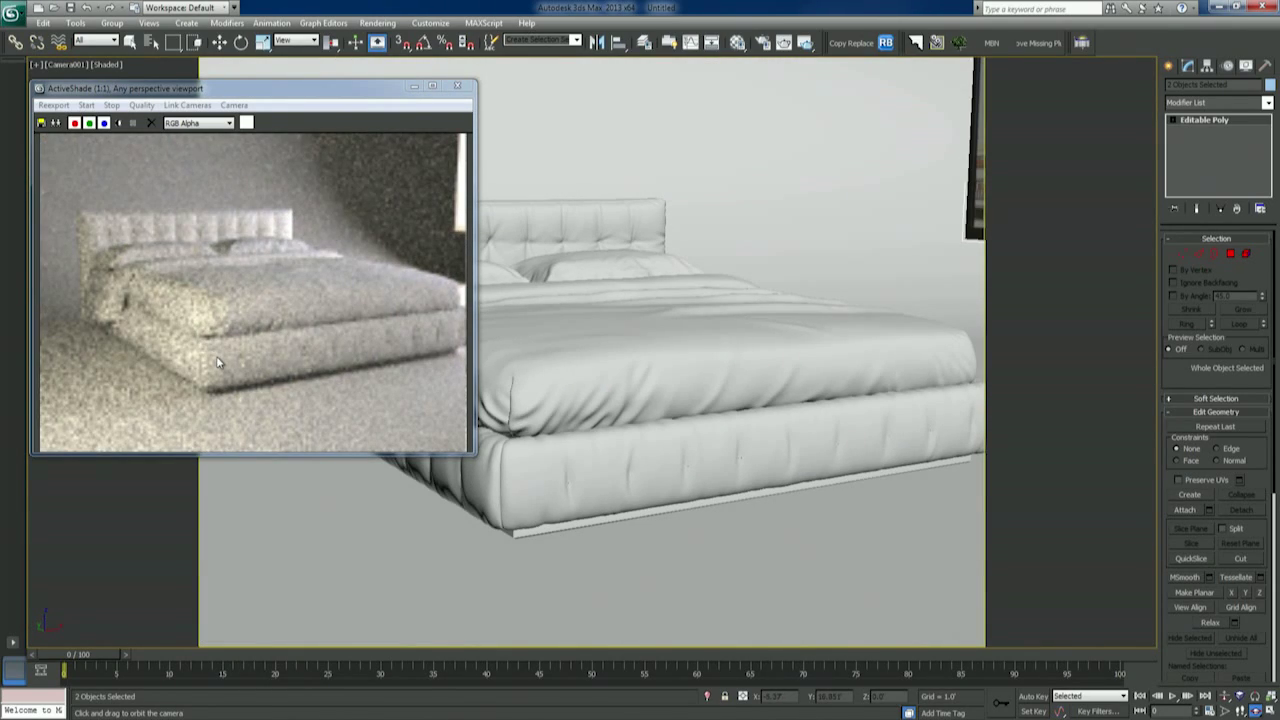
pyautogui.moveTo(764, 371); pyautogui.dragTo(577, 294)
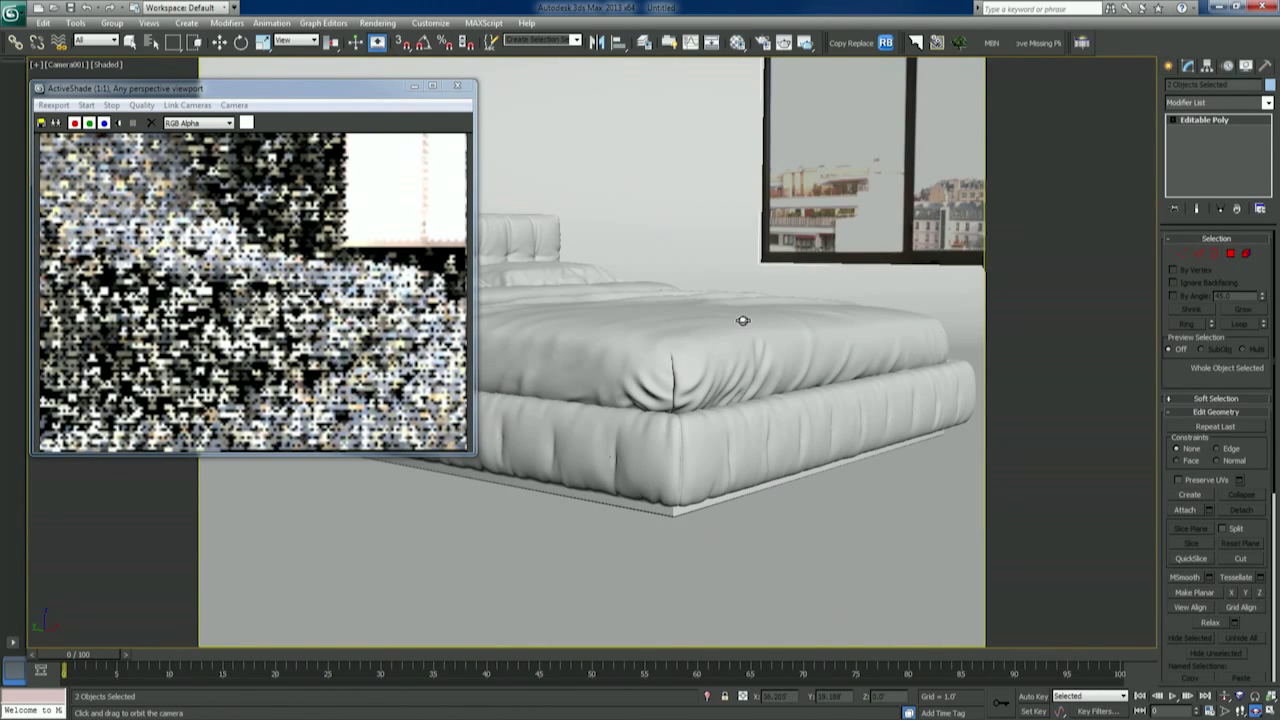
pyautogui.moveTo(811, 343); pyautogui.dragTo(723, 351)
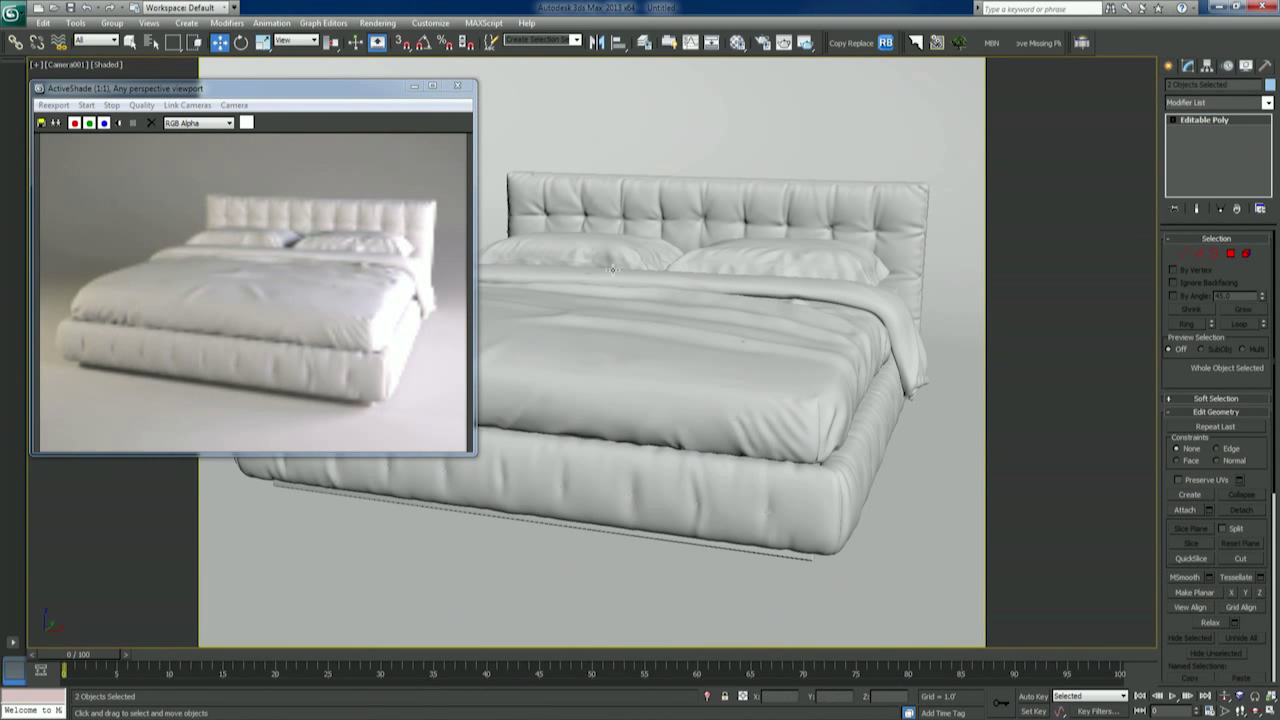
# Open the Material Editor beside the preview and view the Light_Umbrella and Light_Window materials.
pyautogui.press('m')
pyautogui.moveTo(200, 20); pyautogui.dragTo(618, 14)
pyautogui.click(600, 84)
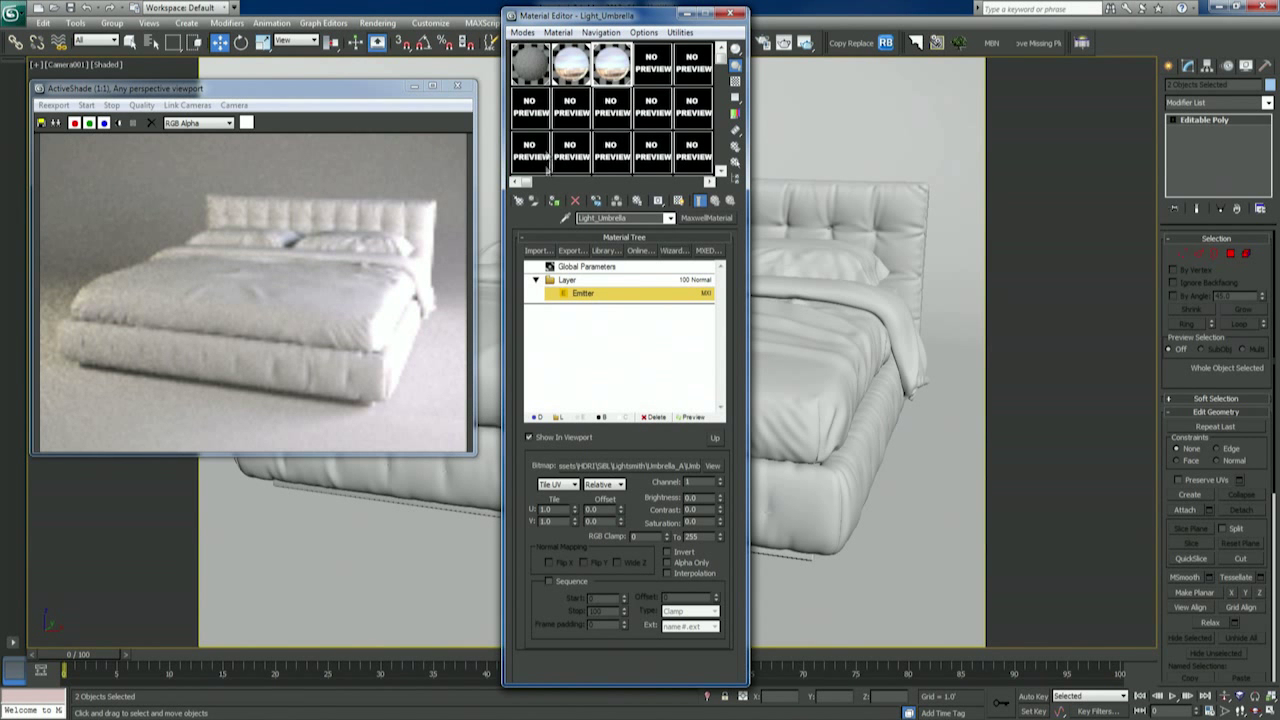
pyautogui.click(571, 76)
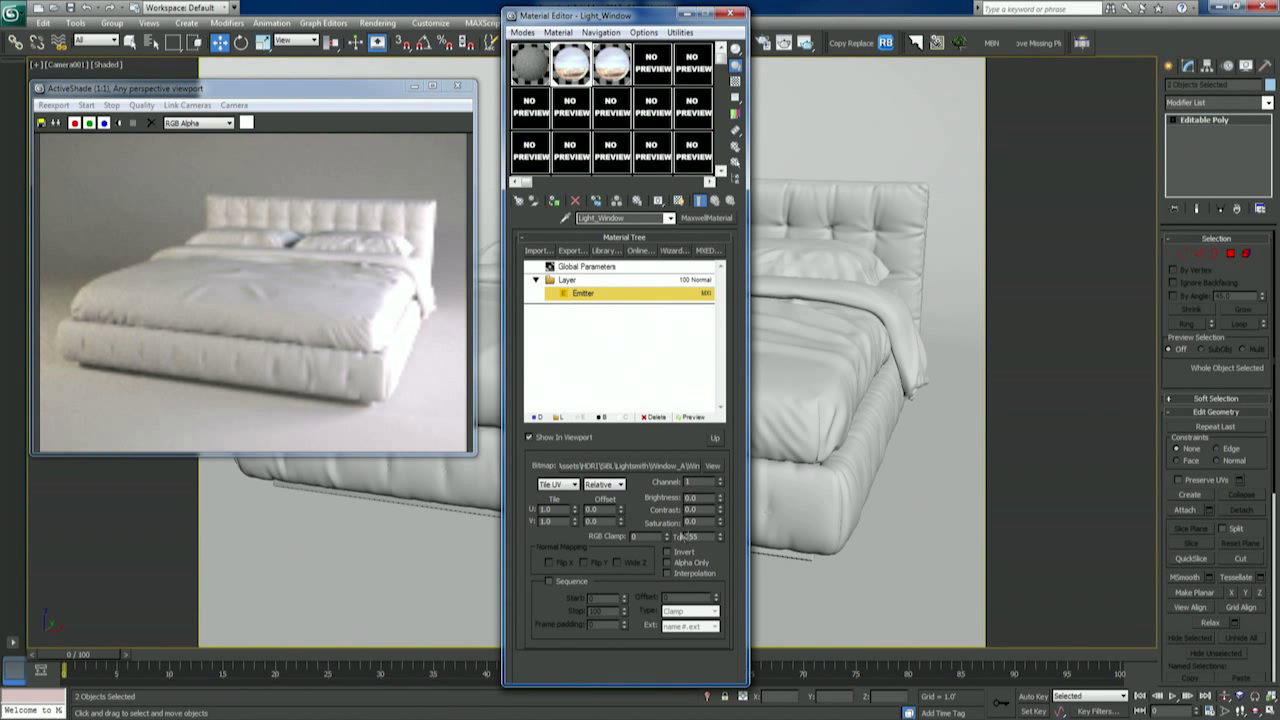
# Open Light_Window's emitter settings and select its MXI/HDR intensity value.
pyautogui.click(585, 293)
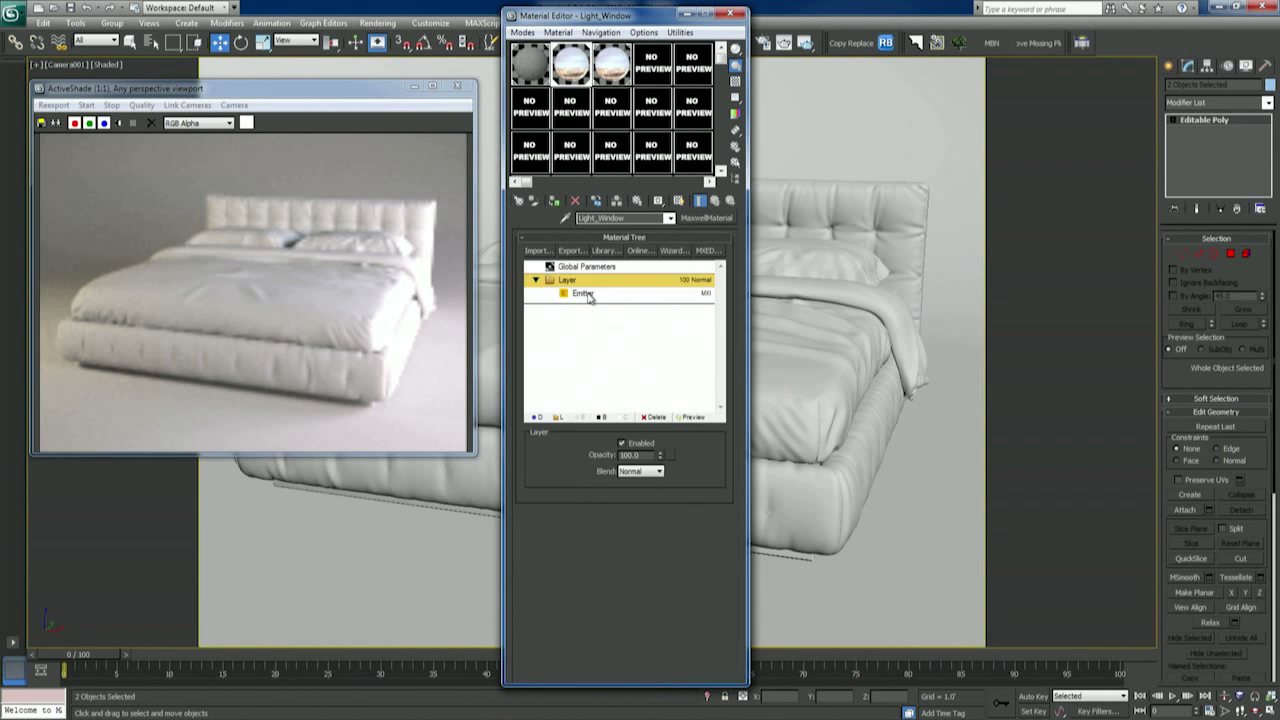
pyautogui.scroll(-2, 660, 483)
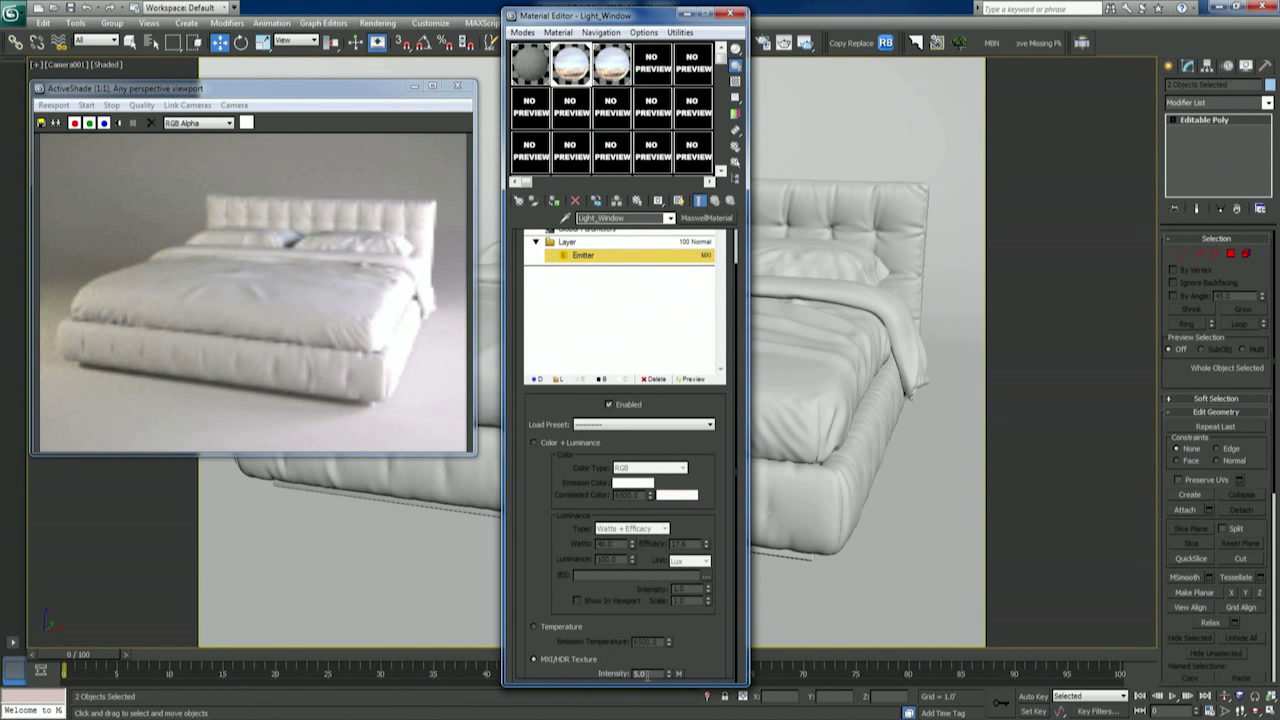
pyautogui.doubleClick(643, 675)
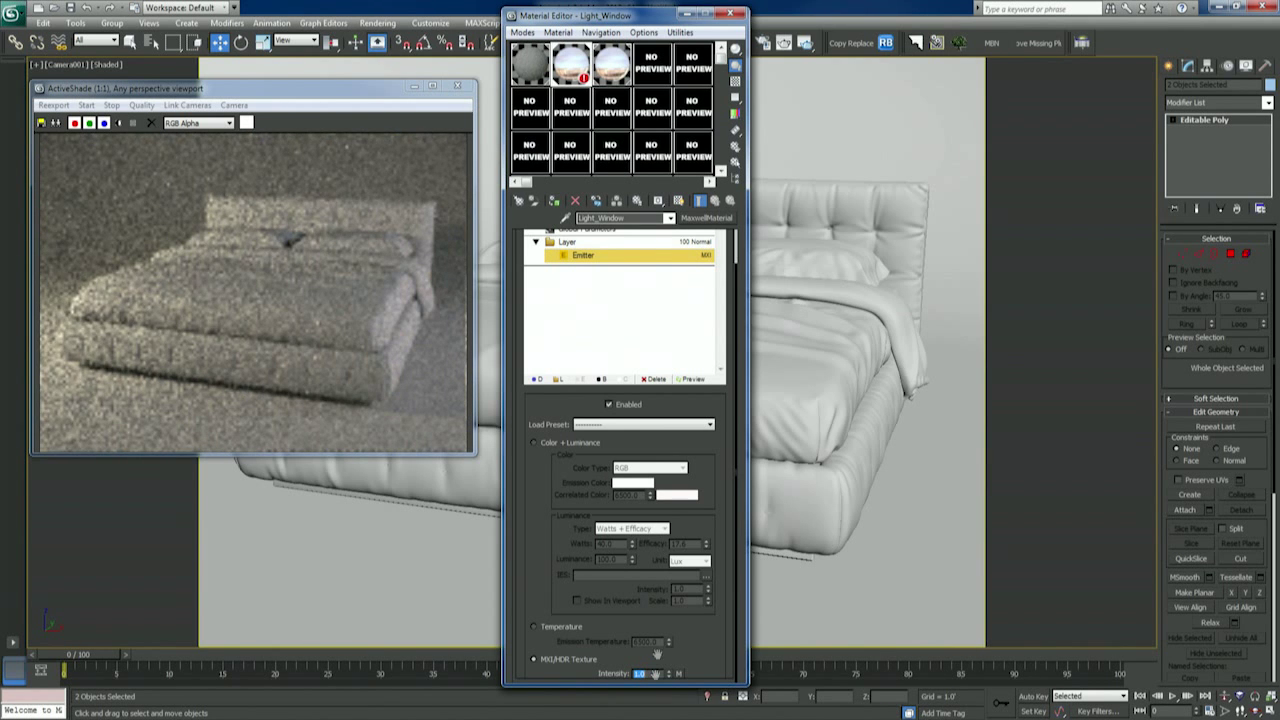
# Toggle the Light_Umbrella layer off and on while comparing its emitter and layer settings.
pyautogui.click(607, 74)
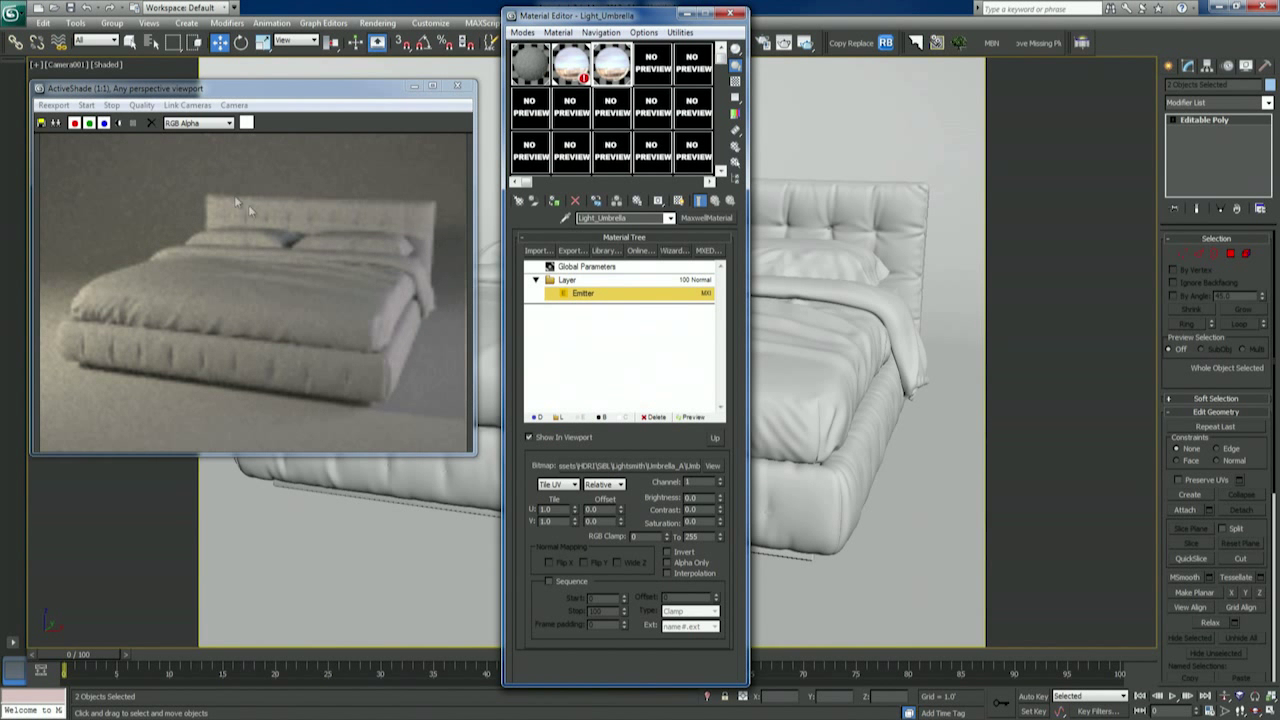
pyautogui.click(584, 280)
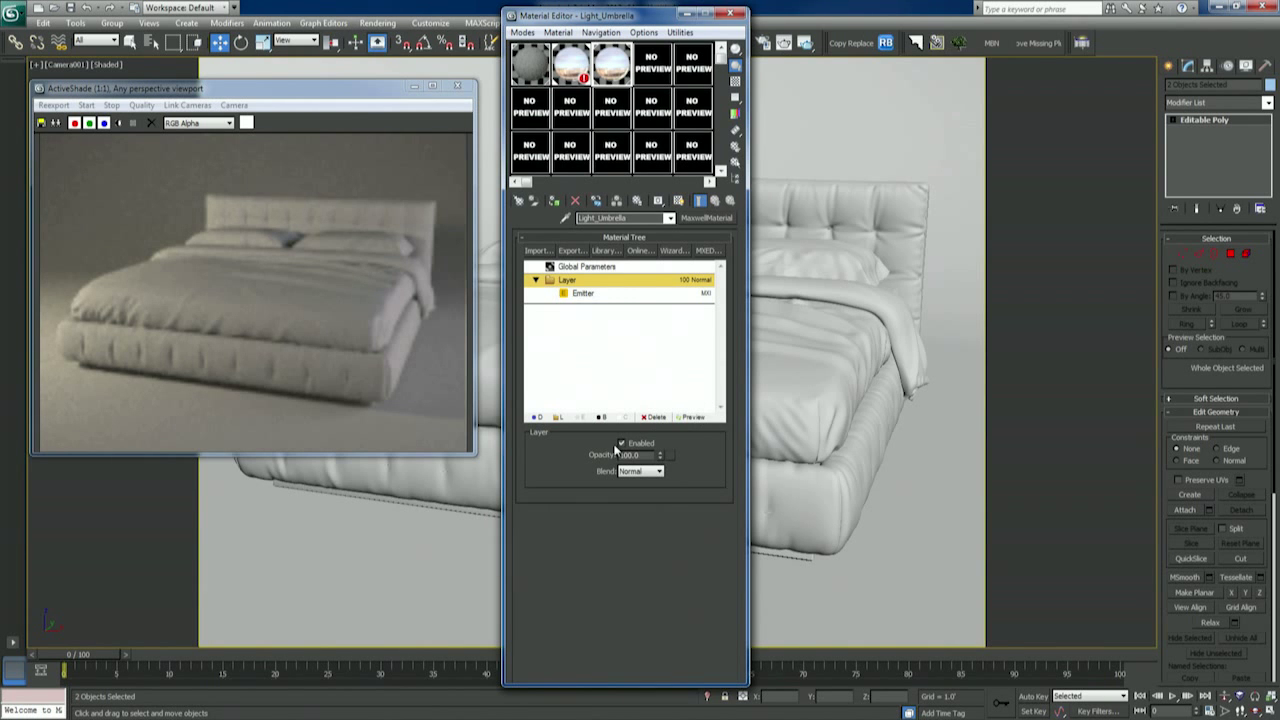
pyautogui.click(621, 443)
pyautogui.click(581, 293)
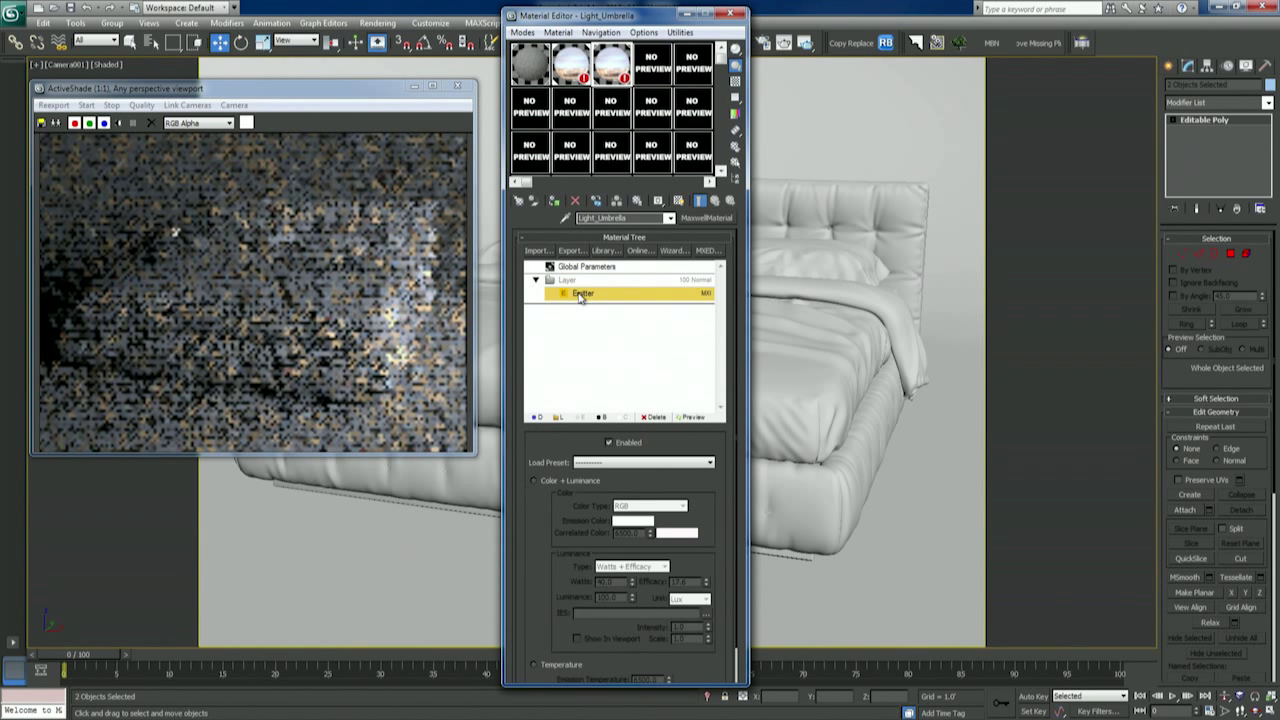
pyautogui.click(580, 280)
pyautogui.click(578, 294)
pyautogui.click(567, 280)
pyautogui.click(621, 443)
pyautogui.click(584, 294)
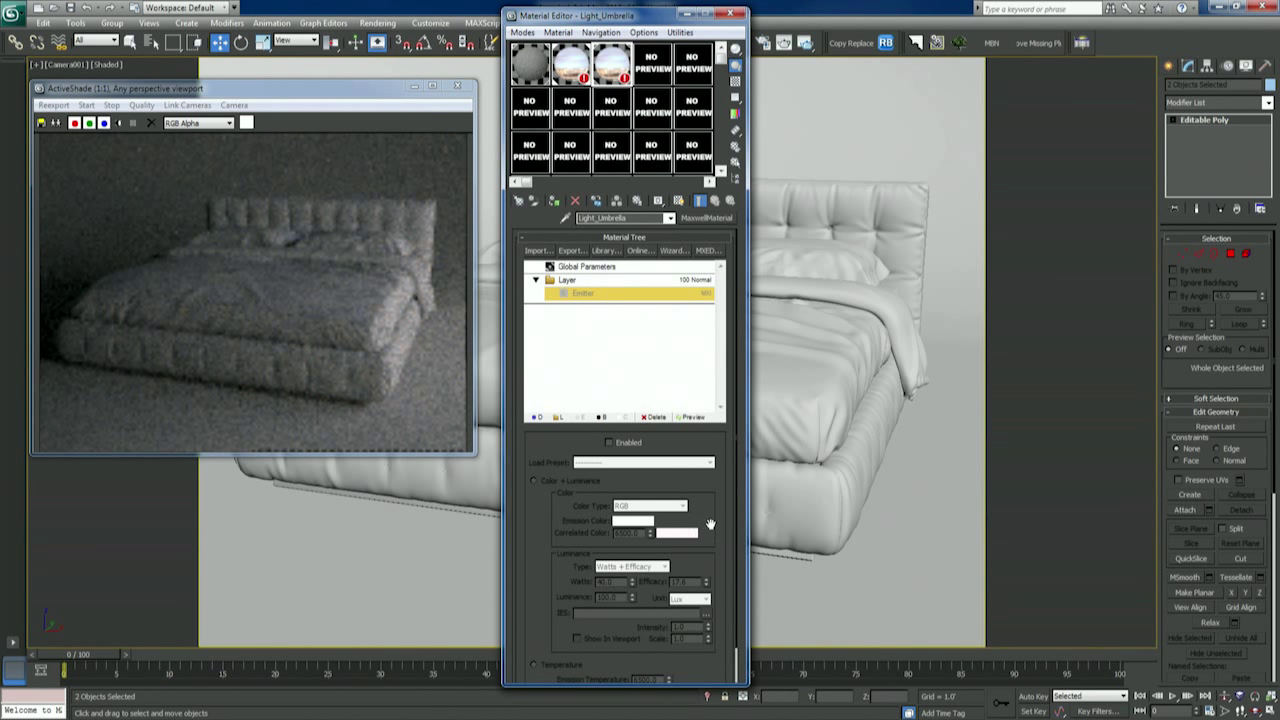
pyautogui.scroll(-2, 700, 530)
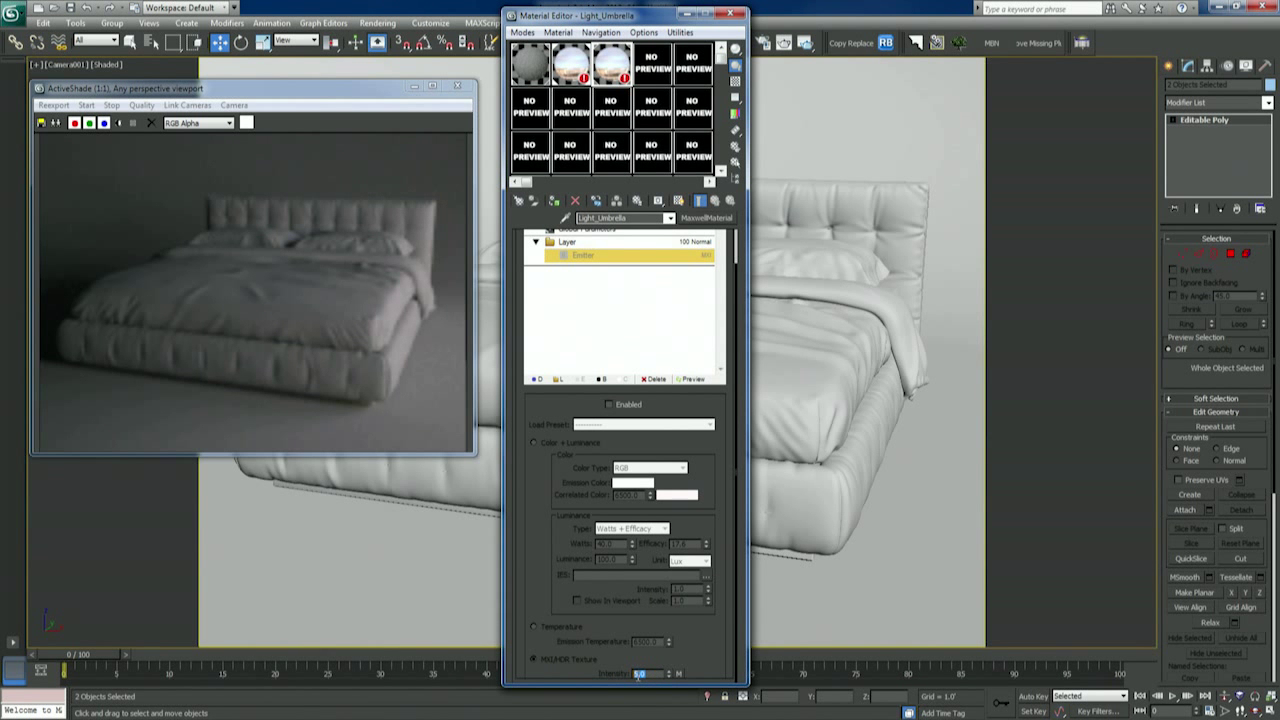
# Set the Light_Window emitter's MXI/HDR intensity to 3.0.
pyautogui.click(571, 63)
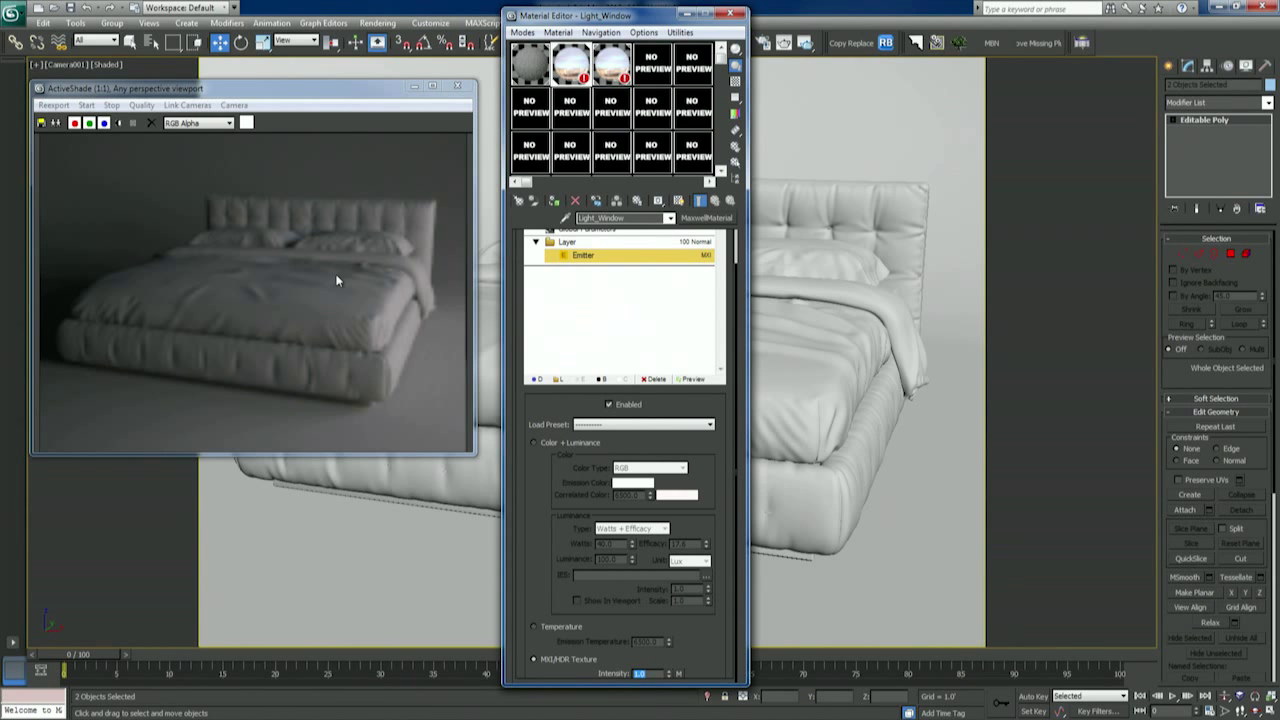
pyautogui.write('3')
pyautogui.press('Return')
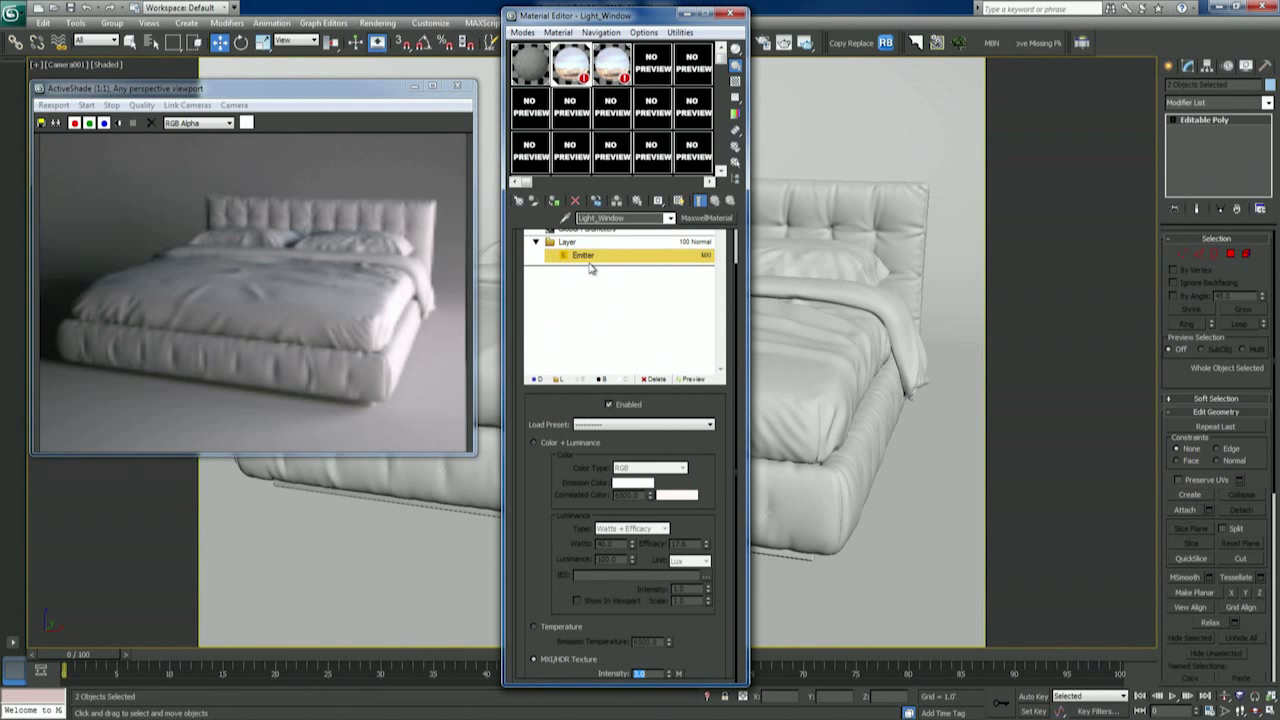
# Switch off the Light_Window emitter and switch on the Light_Umbrella emitter.
pyautogui.click(609, 404)
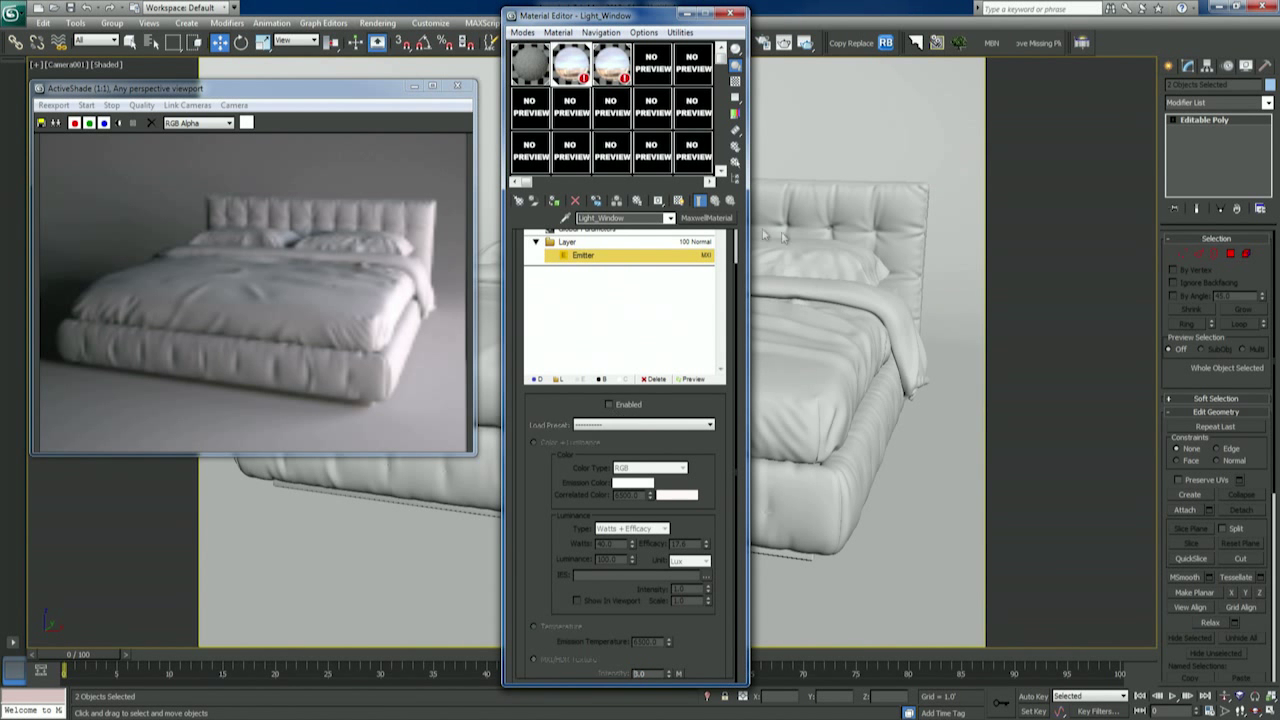
pyautogui.click(613, 63)
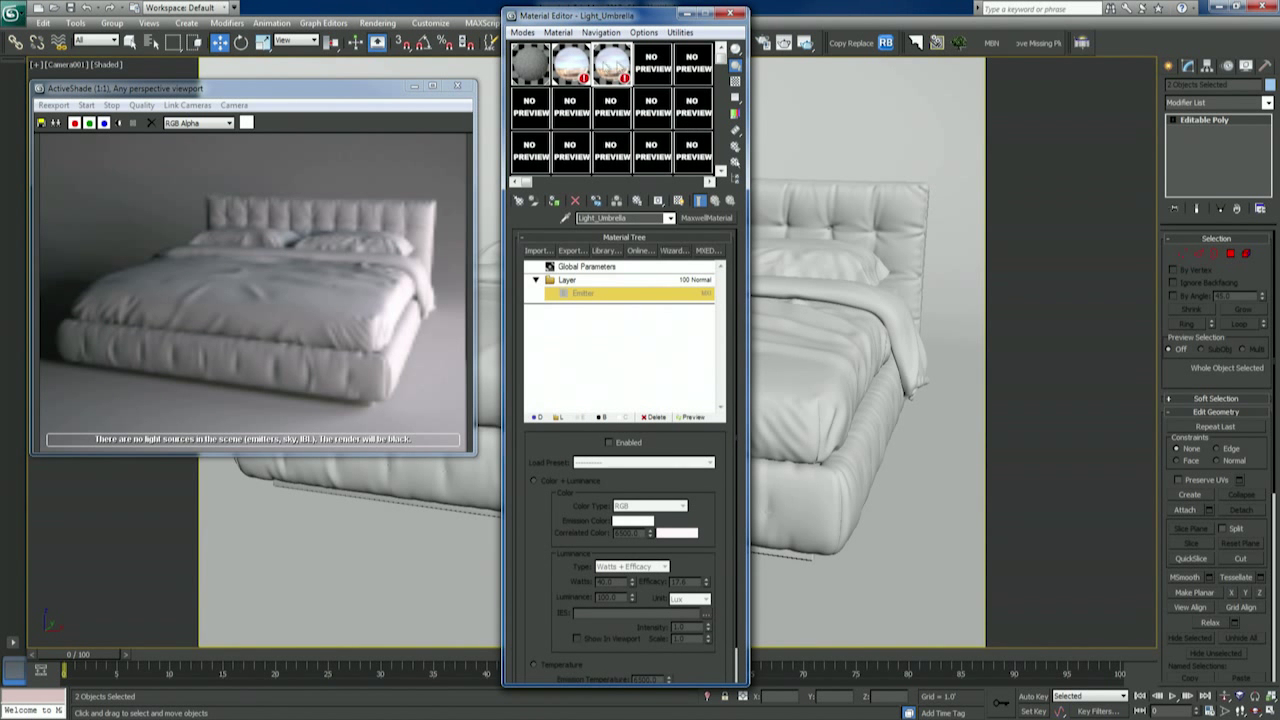
pyautogui.click(609, 443)
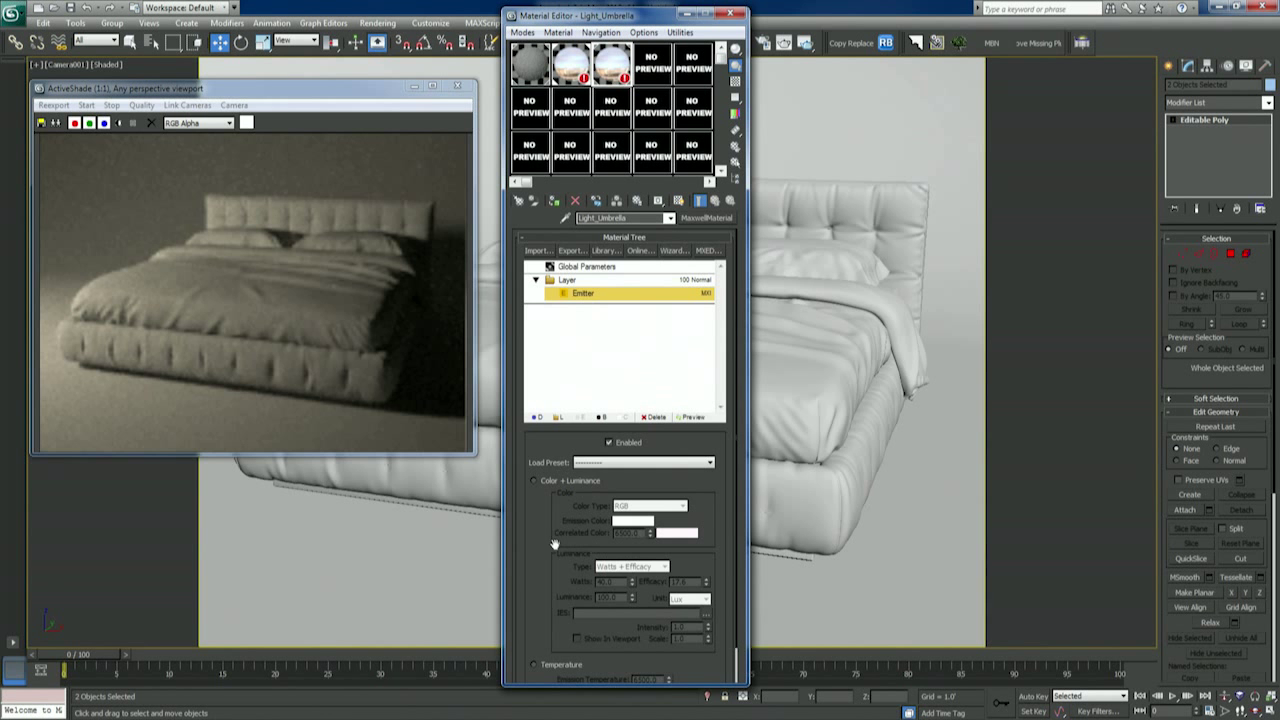
pyautogui.scroll(-1, 711, 633)
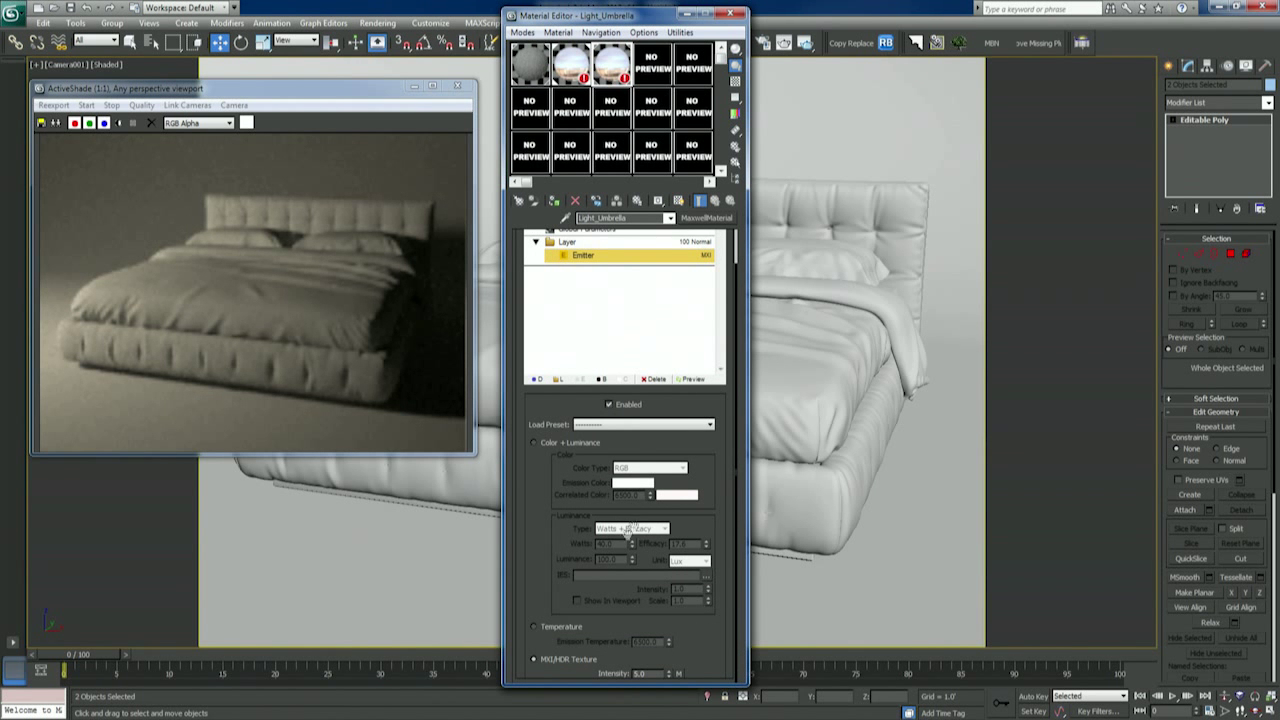
# Try Temperature, then set the umbrella to colour emission with Watts + Efficacy at 200 W.
pyautogui.click(563, 627)
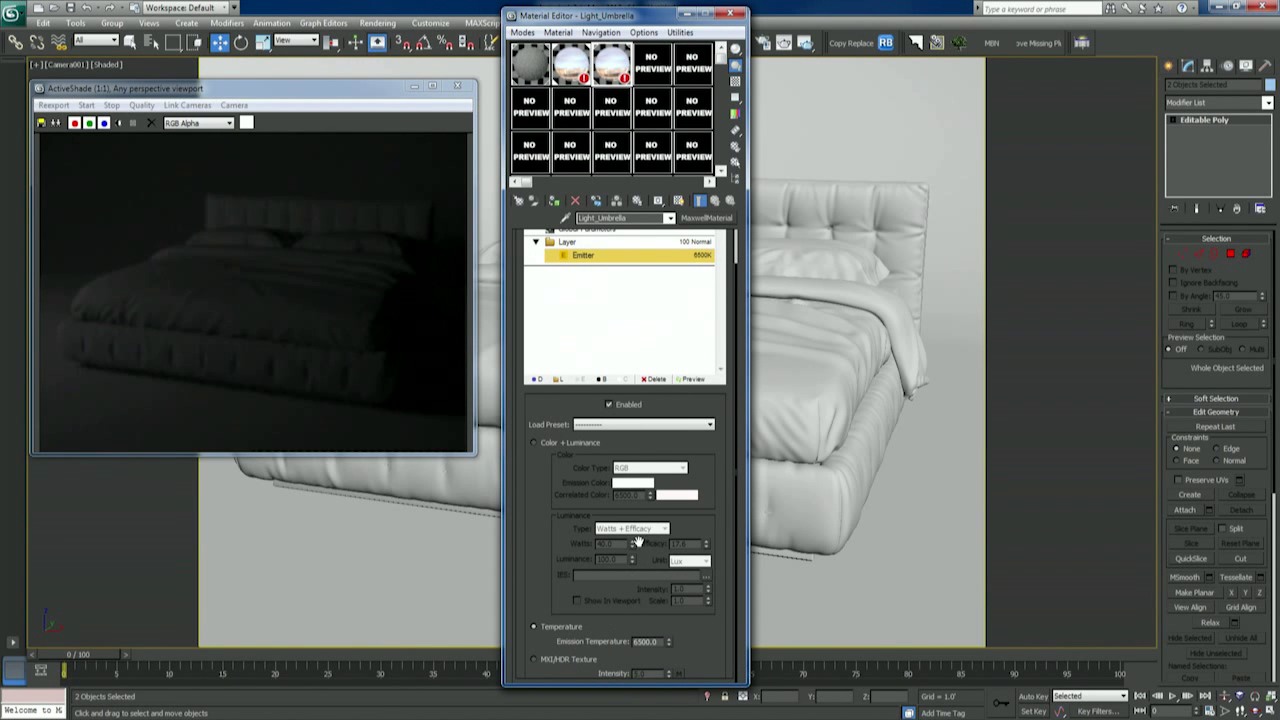
pyautogui.click(534, 442)
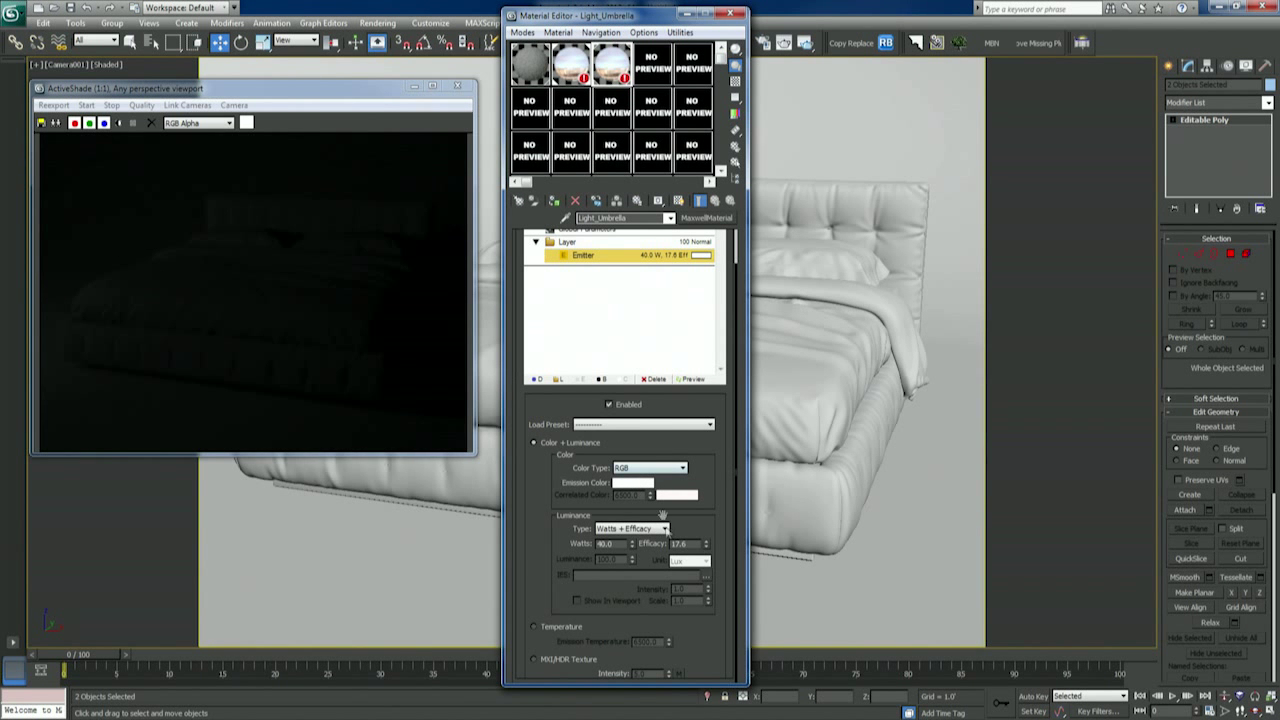
pyautogui.click(636, 529)
pyautogui.click(630, 540)
pyautogui.write('200')
pyautogui.press('Return')
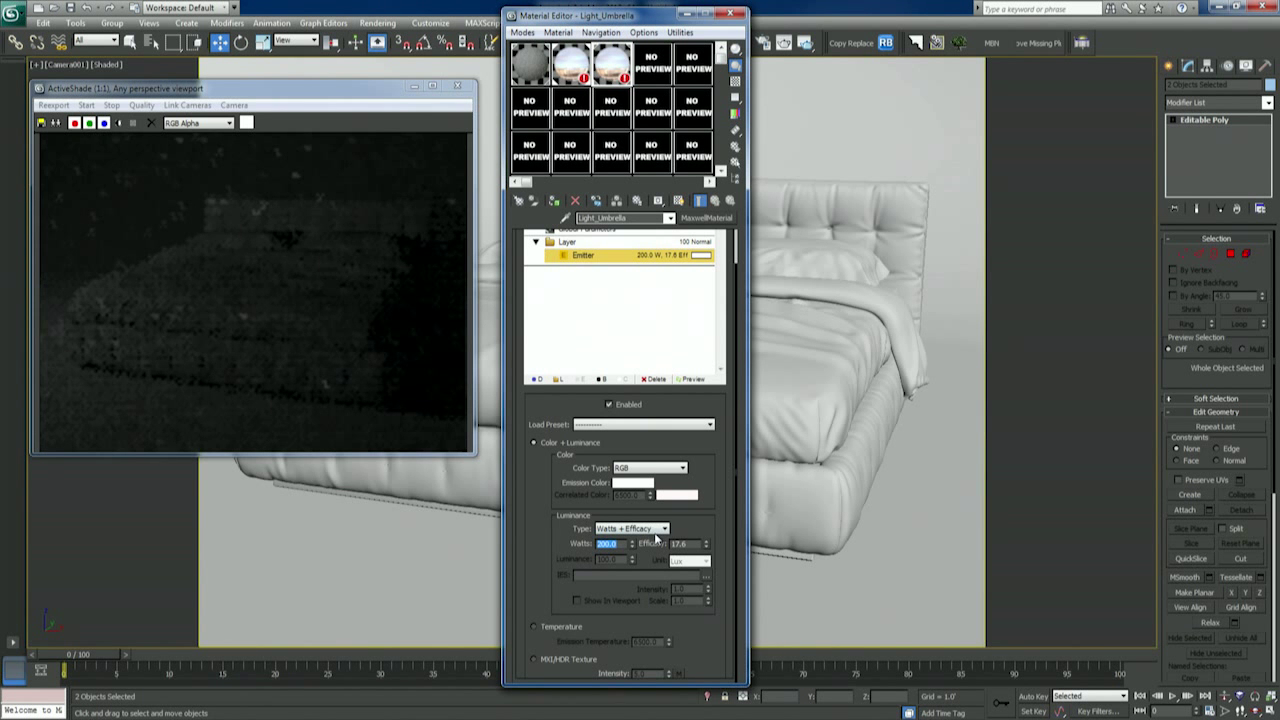
# Set the umbrella efficacy to 80 and its power to 1000 watts.
pyautogui.click(679, 543)
pyautogui.write('80')
pyautogui.press('Return')
pyautogui.doubleClick(606, 543)
pyautogui.press('BackSpace')
pyautogui.write('1000')
pyautogui.press('Return')
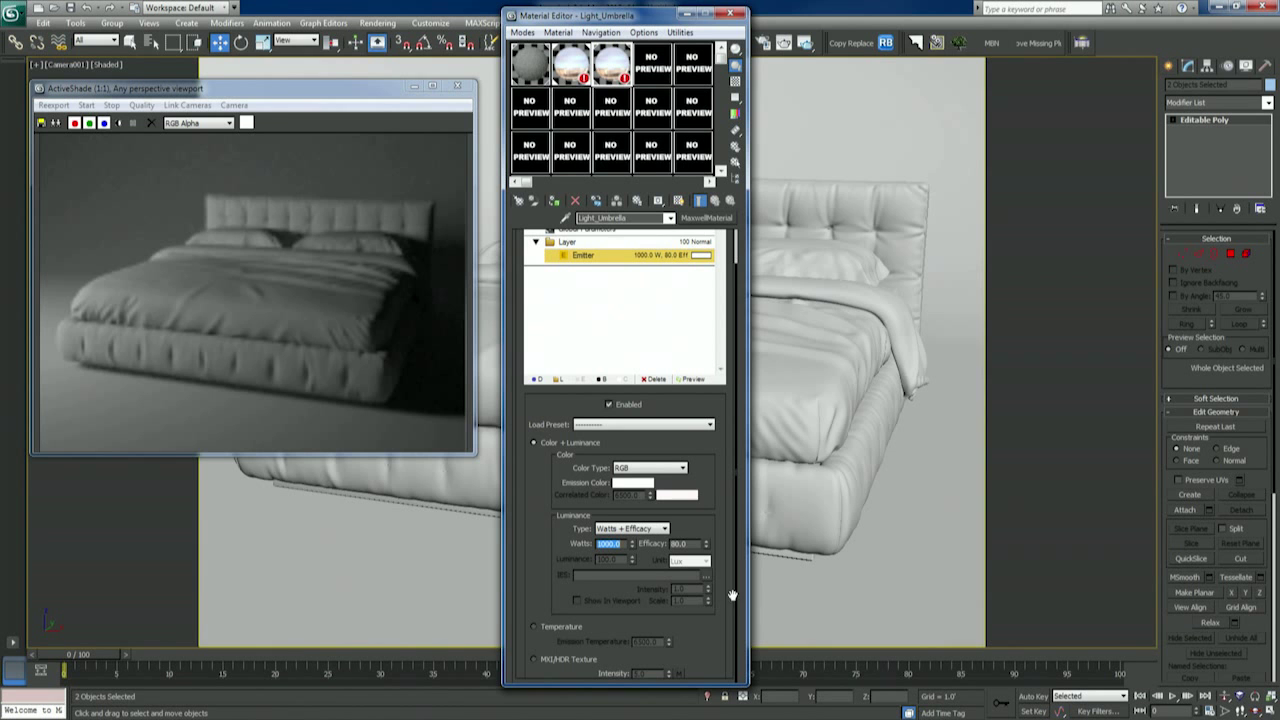
# Make the umbrella emit from its MXI/HDR texture and view the Umbrella_A.exr image.
pyautogui.click(537, 660)
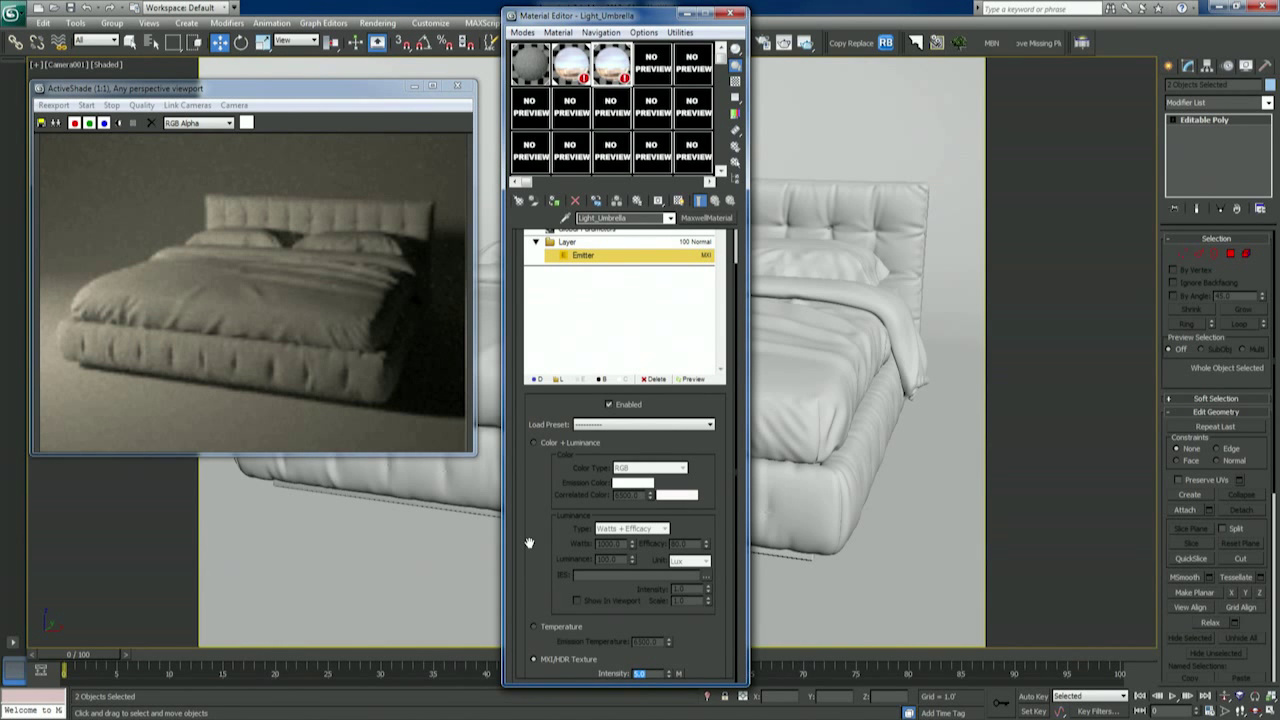
pyautogui.click(679, 673)
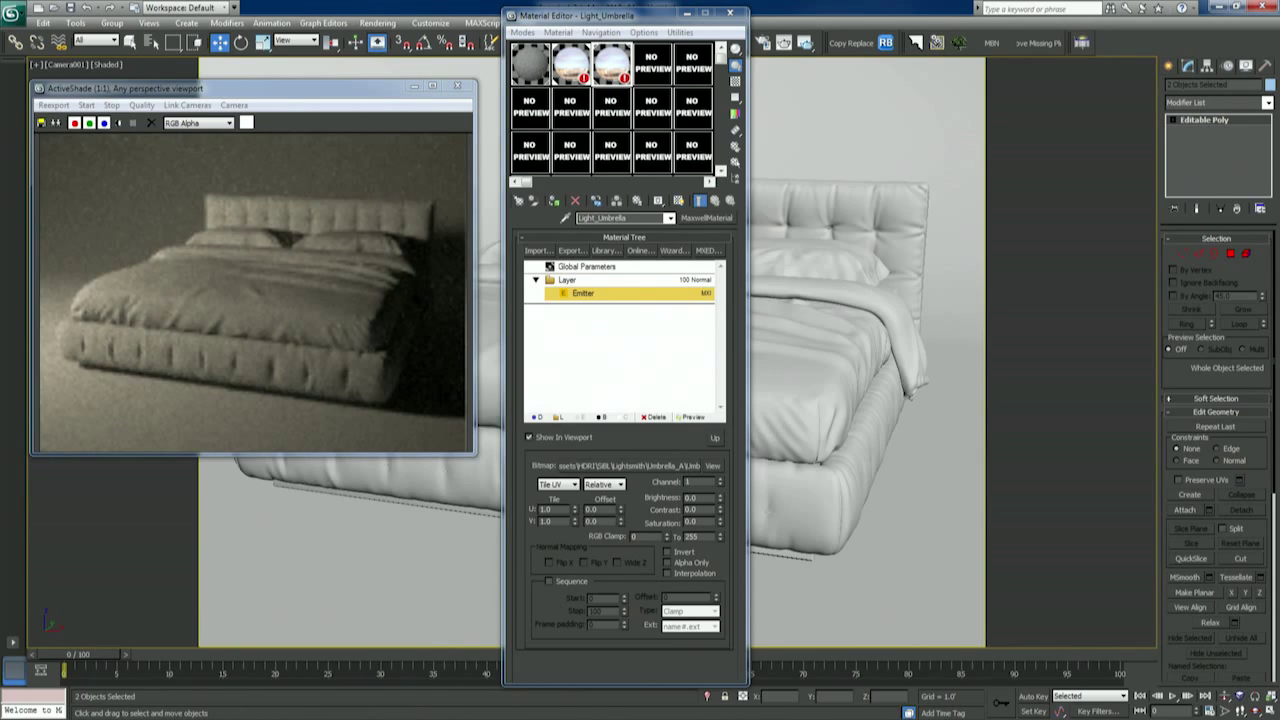
pyautogui.click(712, 465)
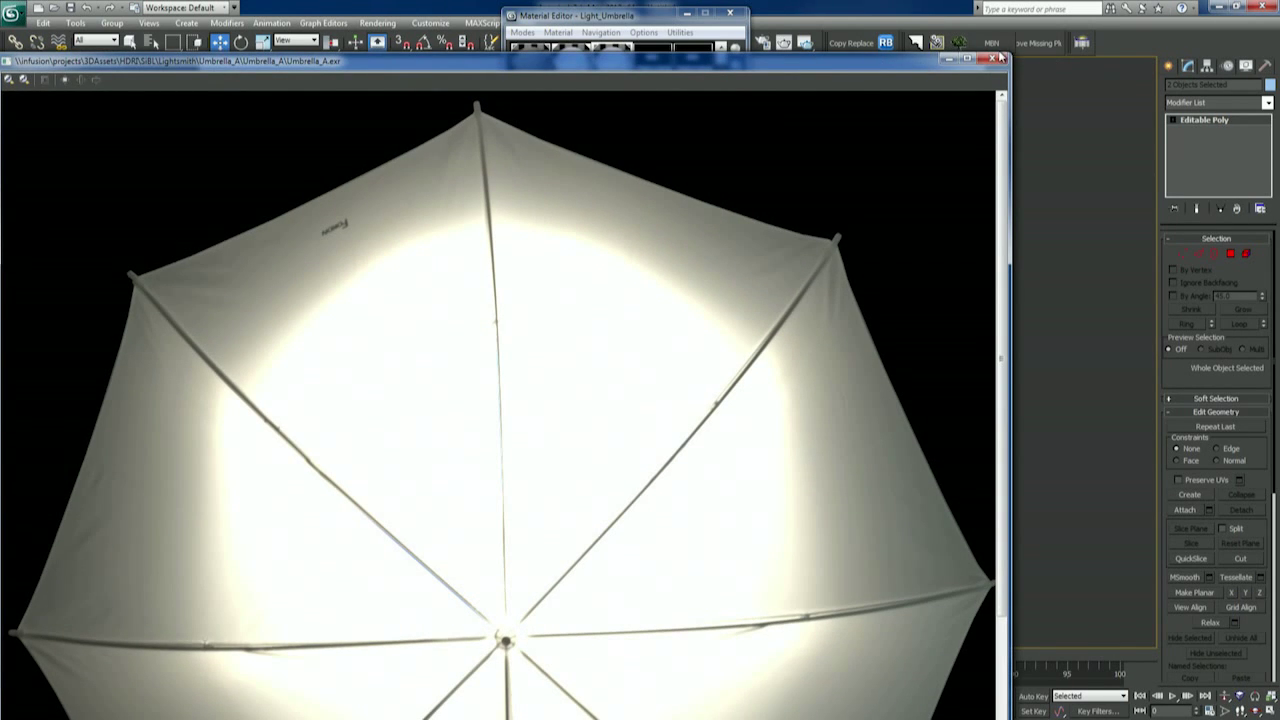
# Close the Umbrella_A.exr viewer and set the umbrella MXI/HDR intensity to 10, then 6.
pyautogui.click(994, 58)
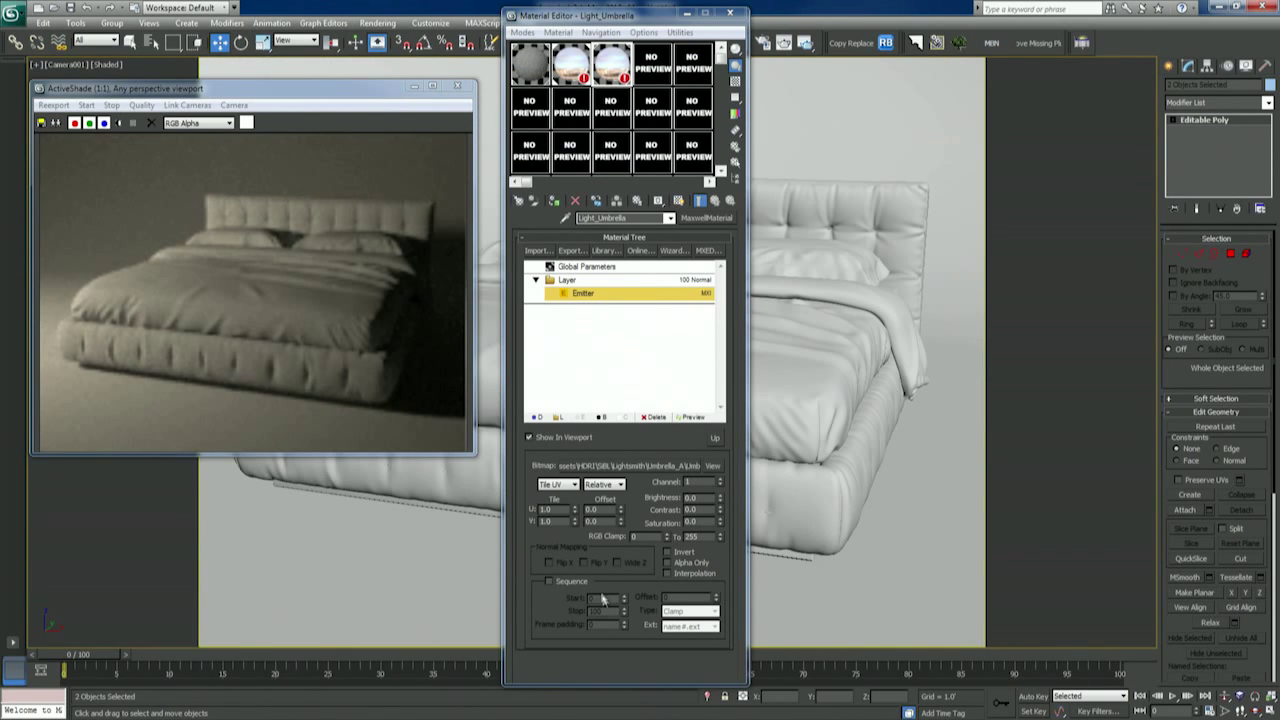
pyautogui.click(714, 440)
pyautogui.scroll(-2, 630, 600)
pyautogui.write('10')
pyautogui.press('Return')
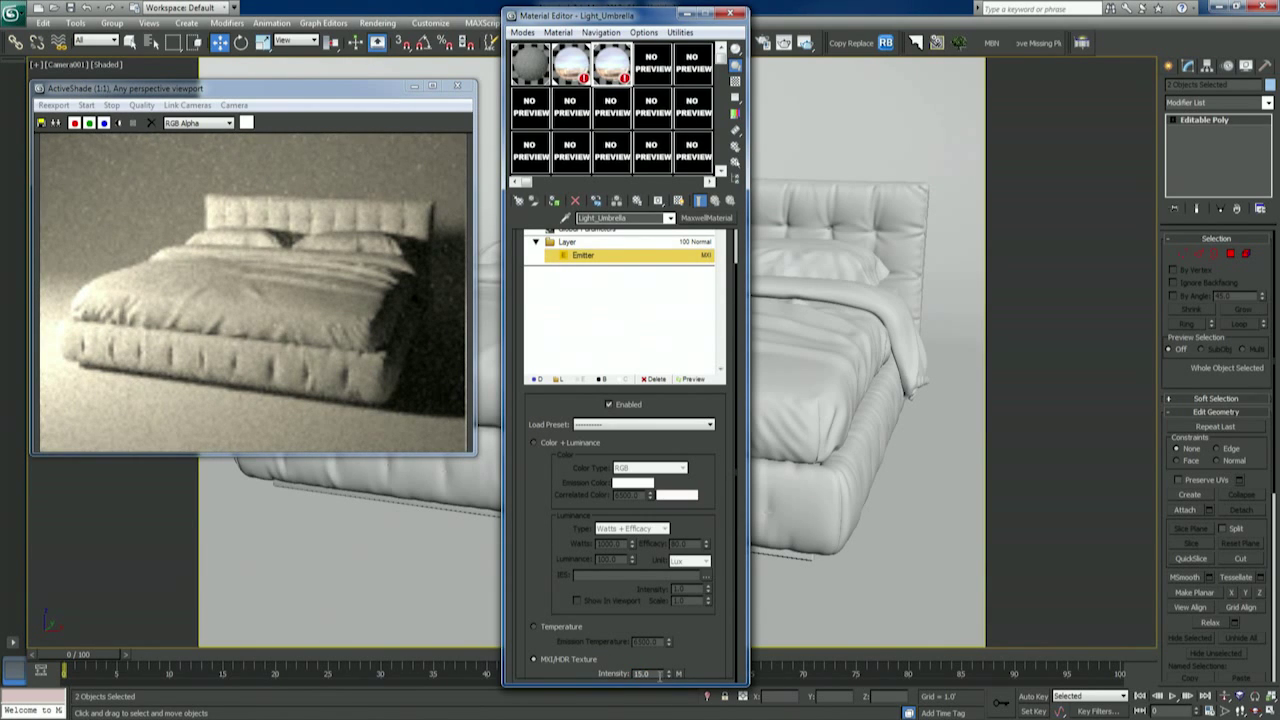
pyautogui.write('6')
pyautogui.press('Return')
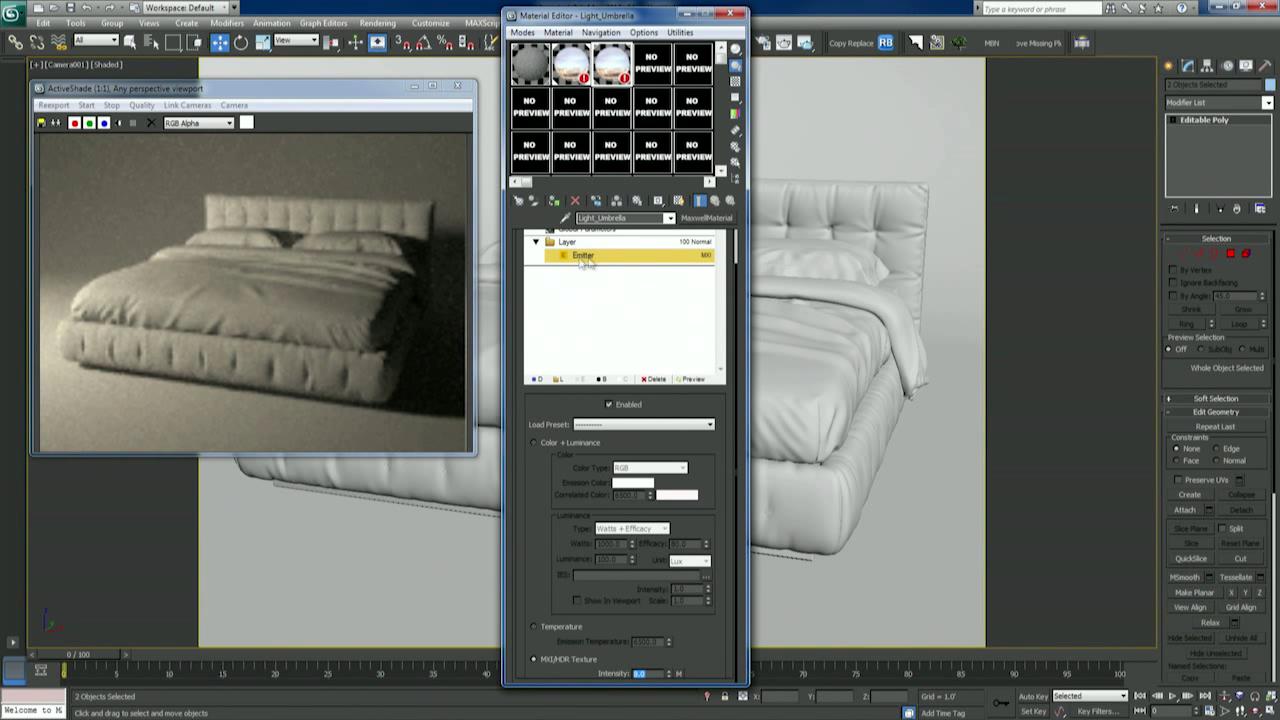
# Re-enable the Light_Window emitter from its MXI/HDR texture at intensity 2.
pyautogui.click(578, 70)
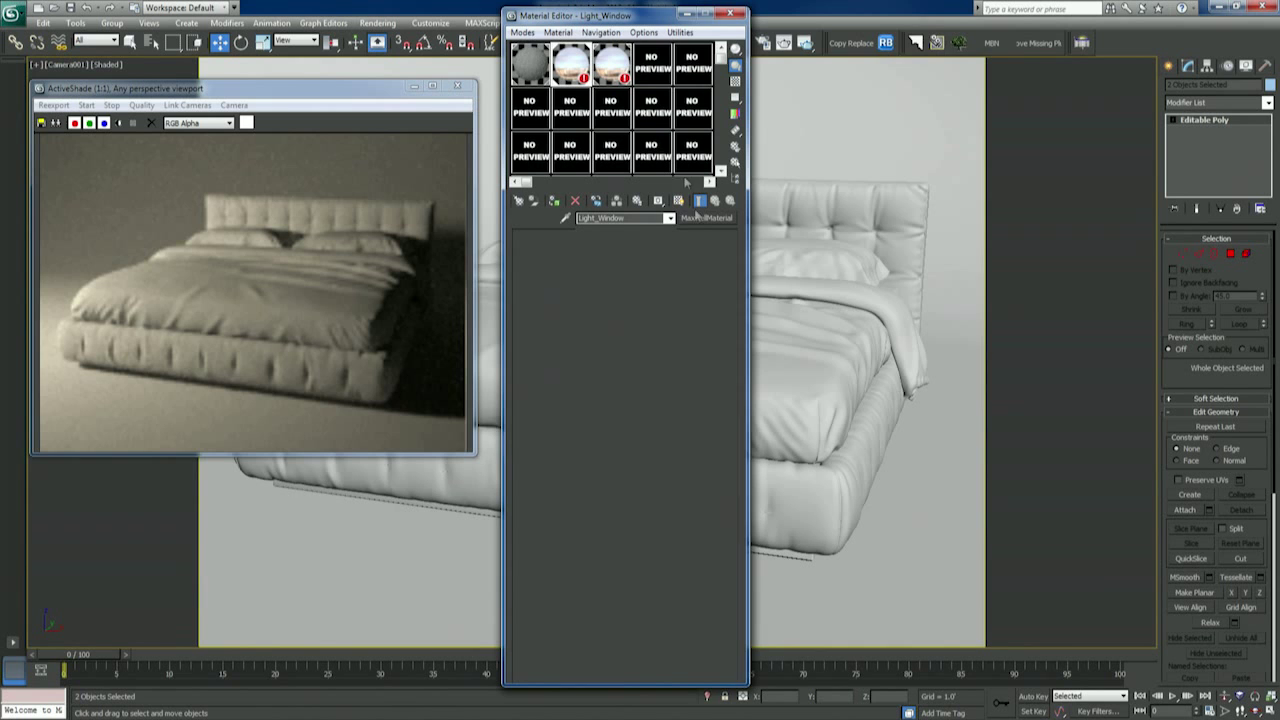
pyautogui.scroll(-2, 552, 430)
pyautogui.click(640, 660)
pyautogui.click(609, 404)
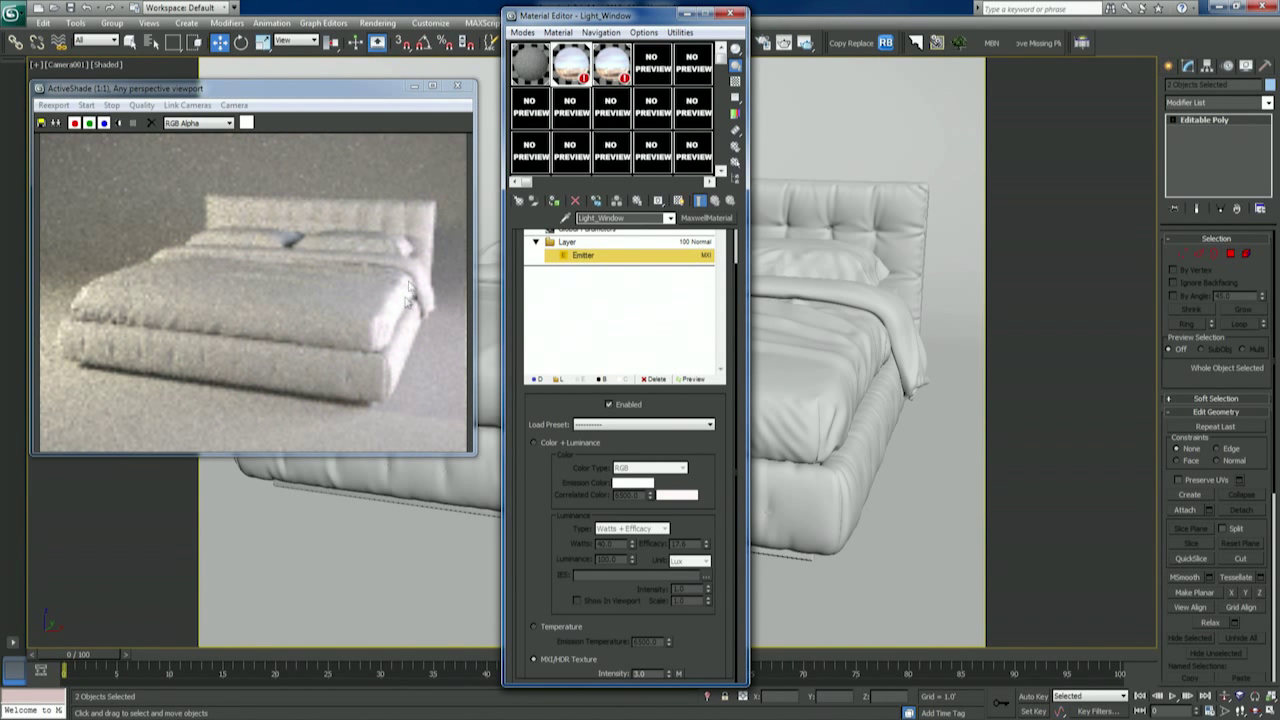
pyautogui.moveTo(656, 673); pyautogui.dragTo(613, 674)
pyautogui.write('2')
pyautogui.press('Return')
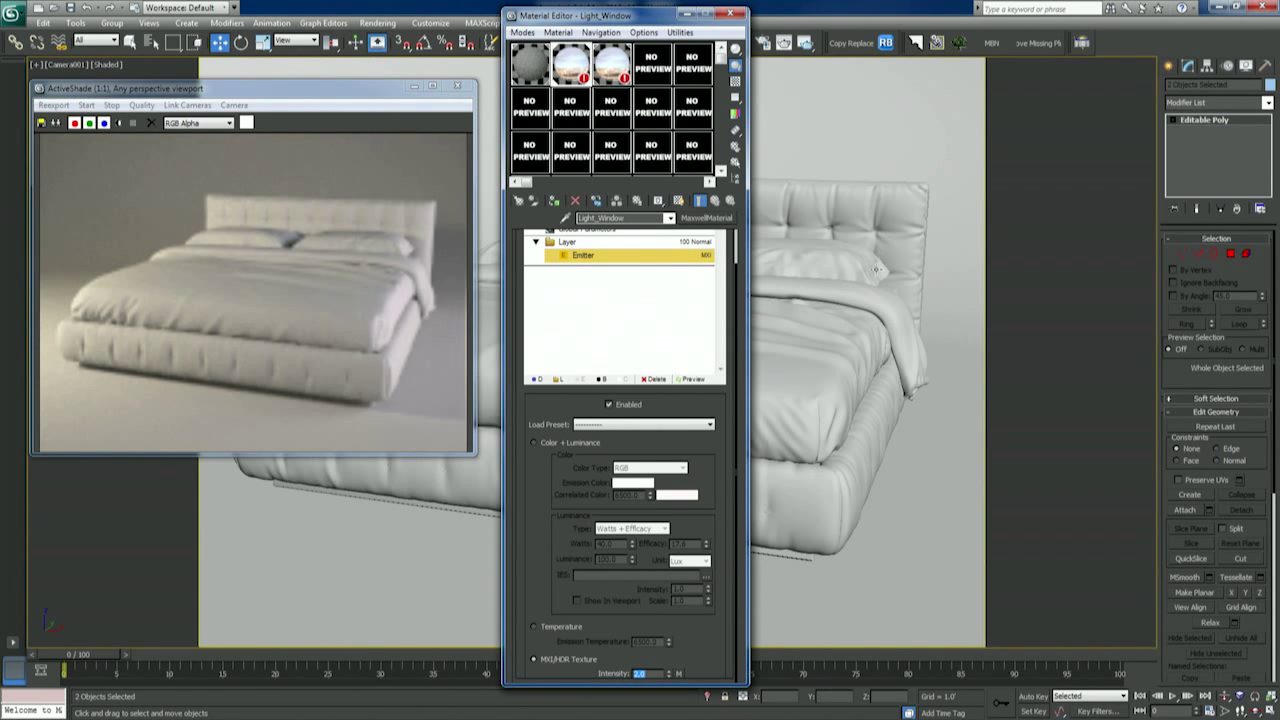
pyautogui.rightClick(876, 268)
# Select Camera001 from the scene object list.
pyautogui.click(915, 300)
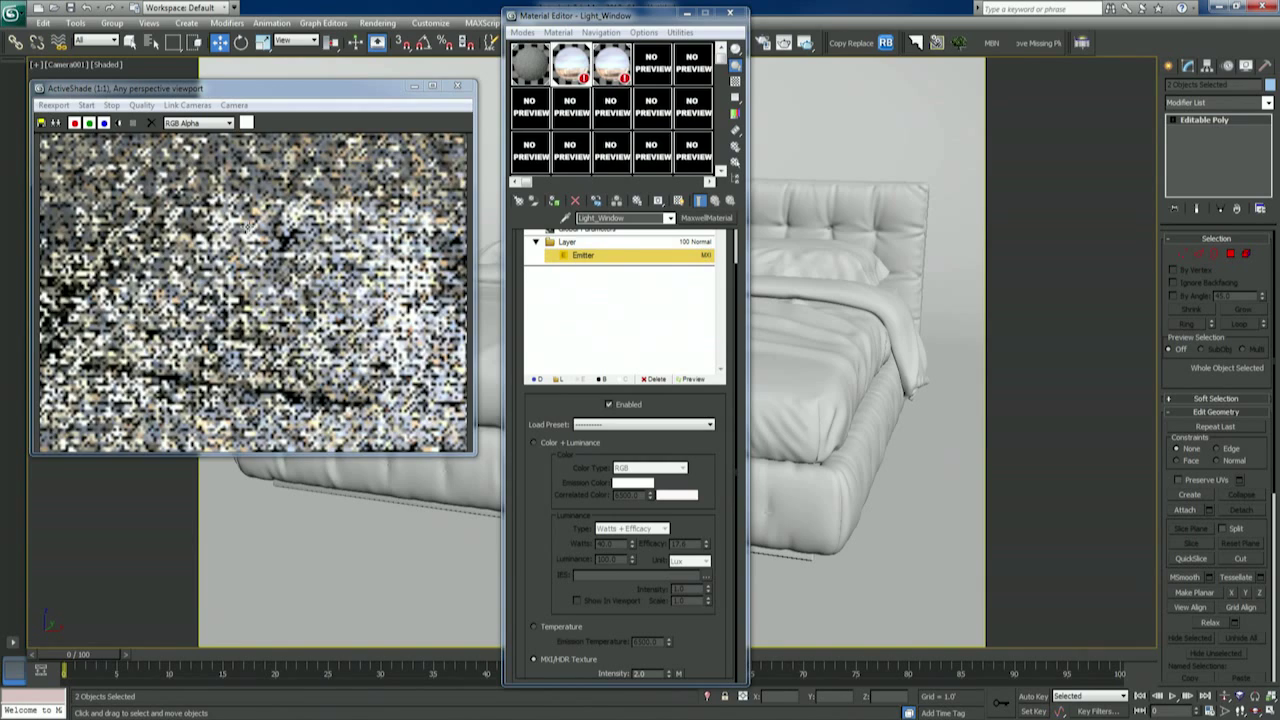
pyautogui.press('h')
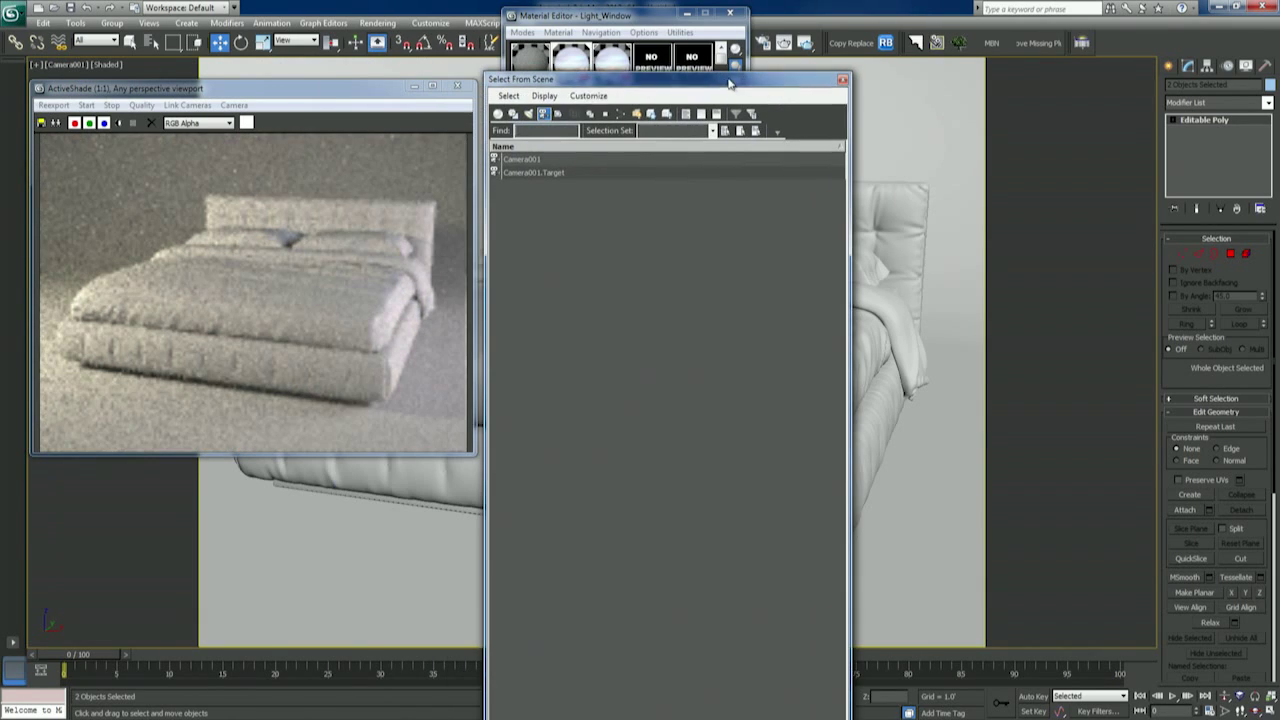
pyautogui.click(558, 158)
pyautogui.press('Return')
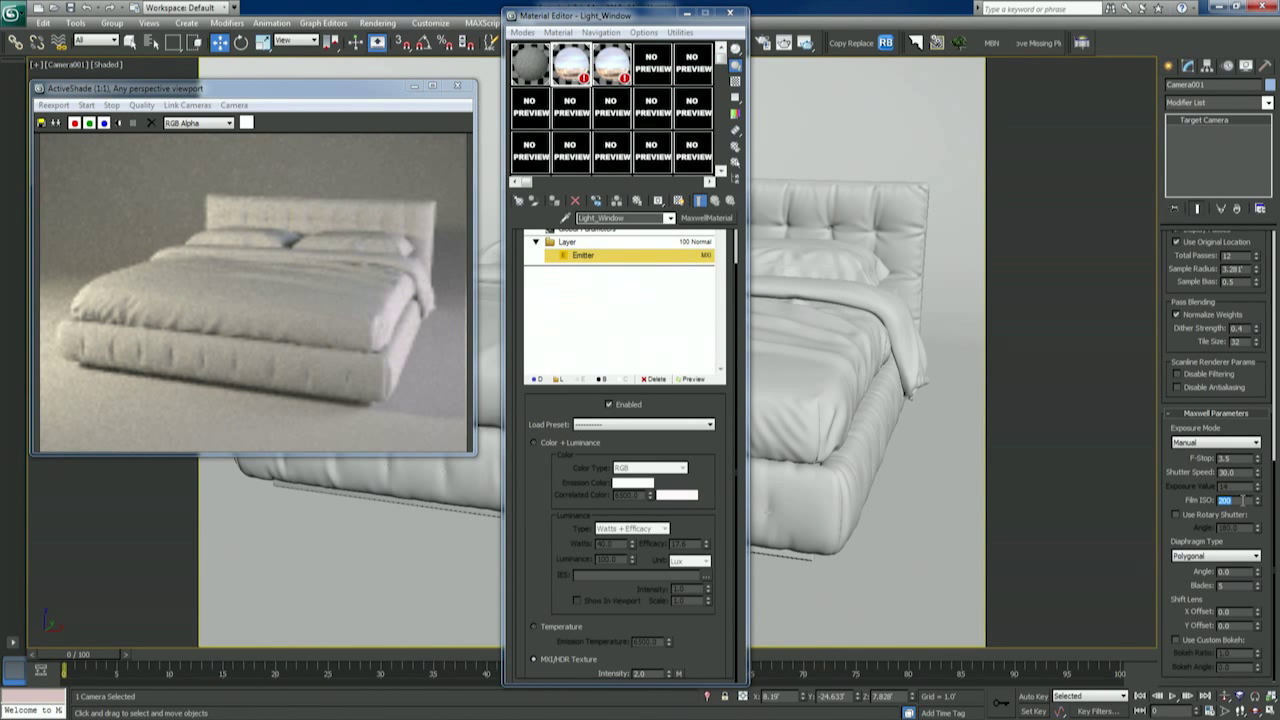
# Try Film ISO 800 and 100, then settle back on ISO 200.
pyautogui.write('800')
pyautogui.press('Return')
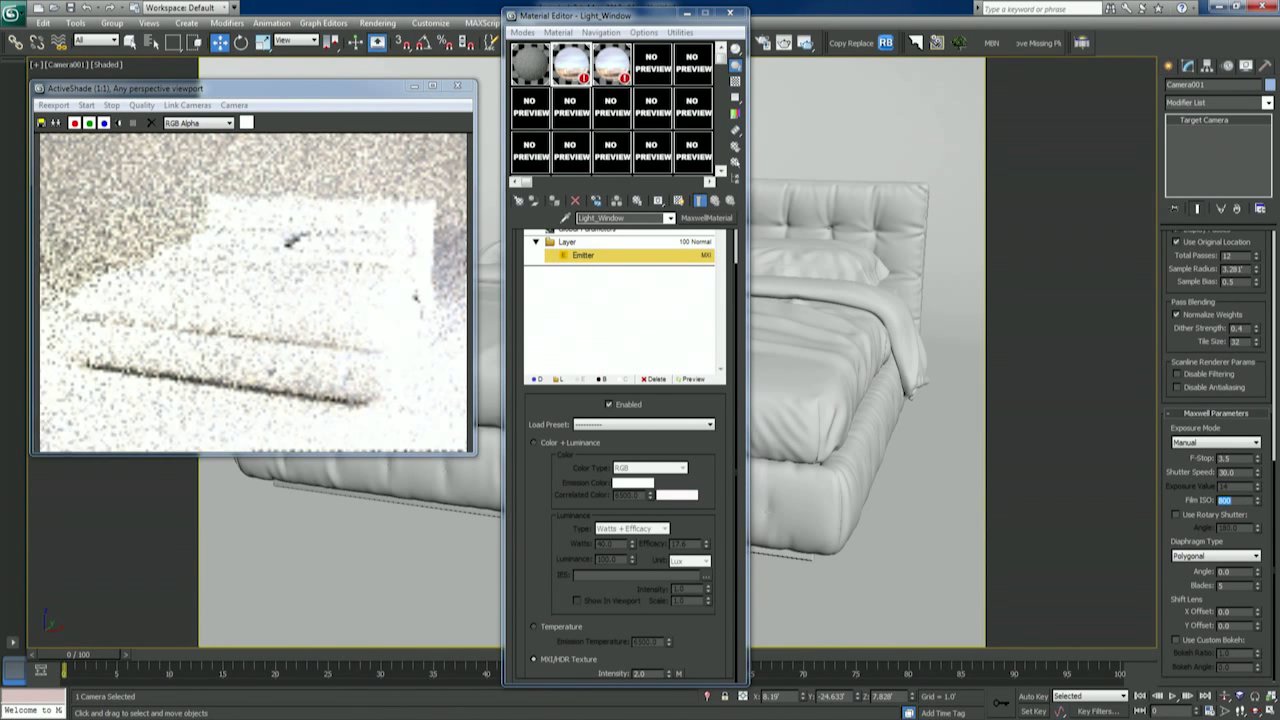
pyautogui.write('100')
pyautogui.press('Return')
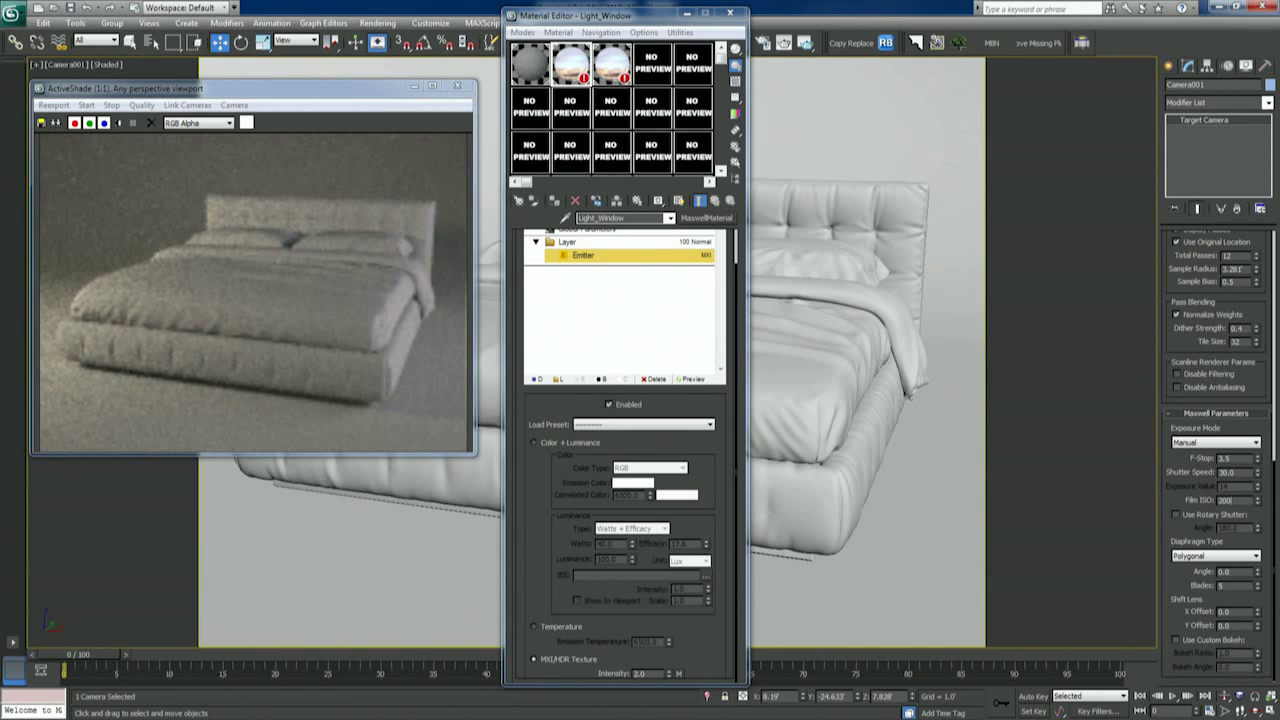
pyautogui.write('200')
pyautogui.press('Return')
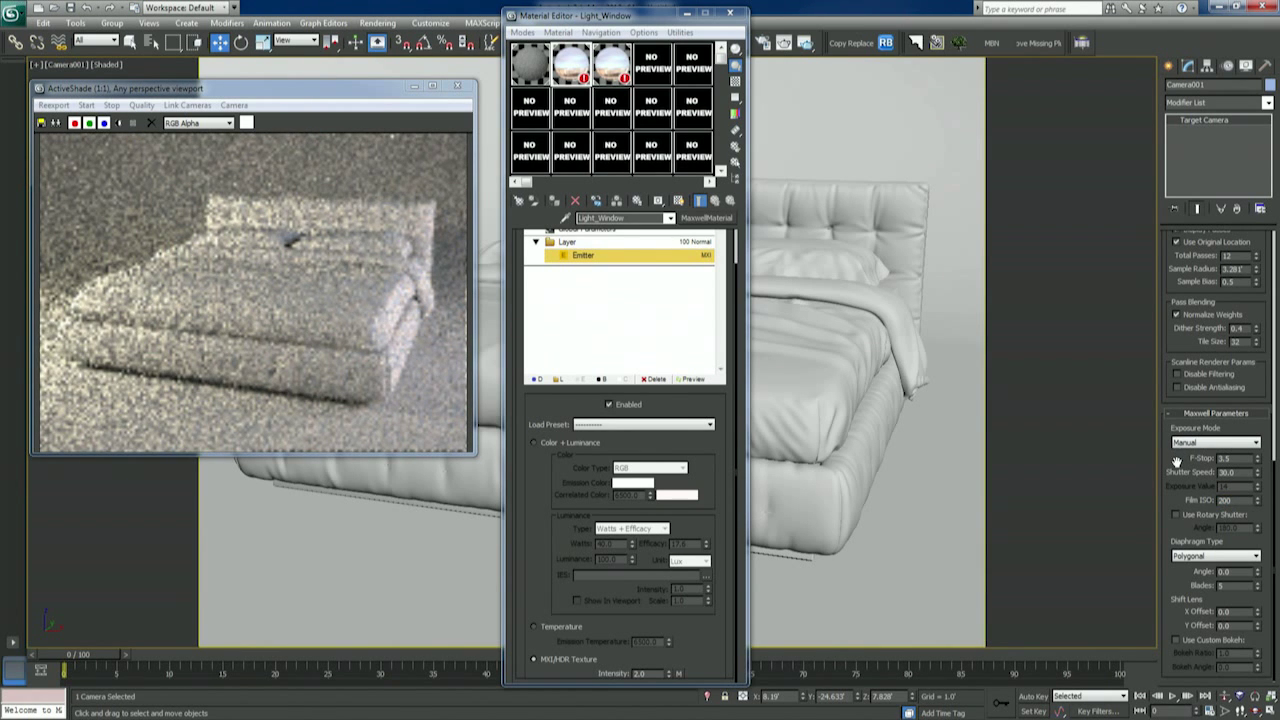
# Set Camera001's F-Stop to 1.5 and its shutter speed to 200.
pyautogui.doubleClick(1226, 459)
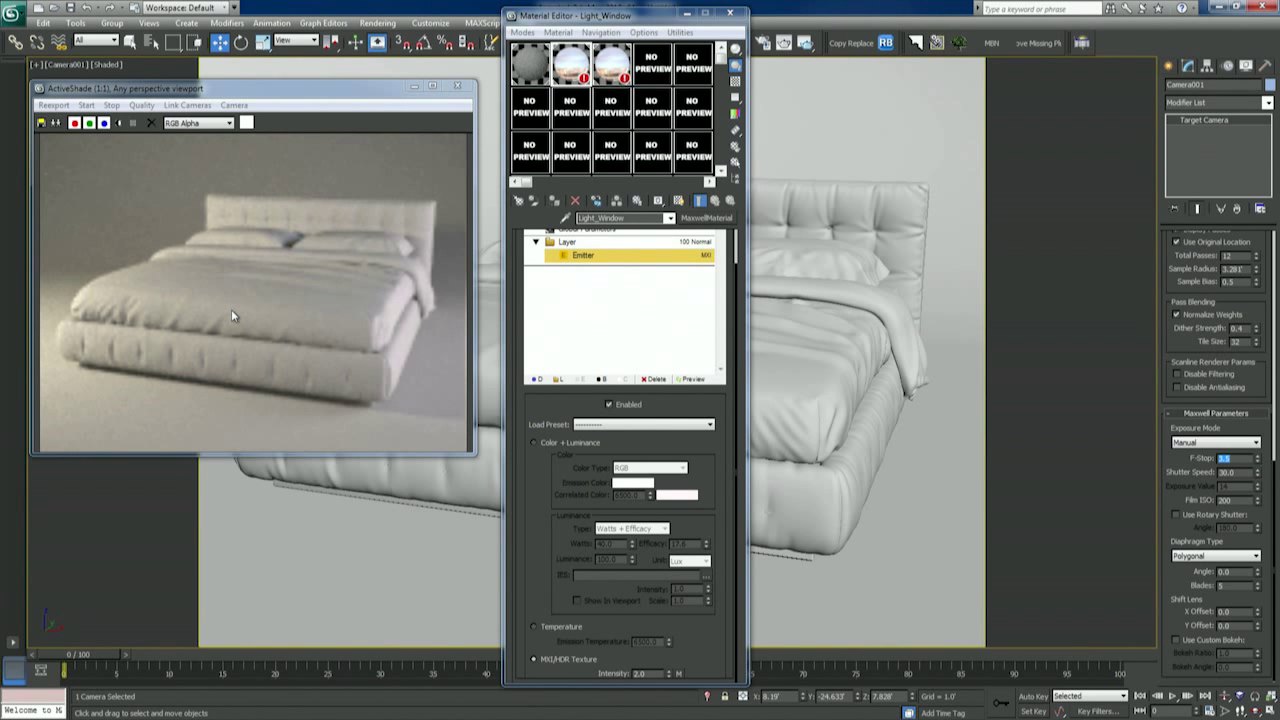
pyautogui.write('1')
pyautogui.press('Return')
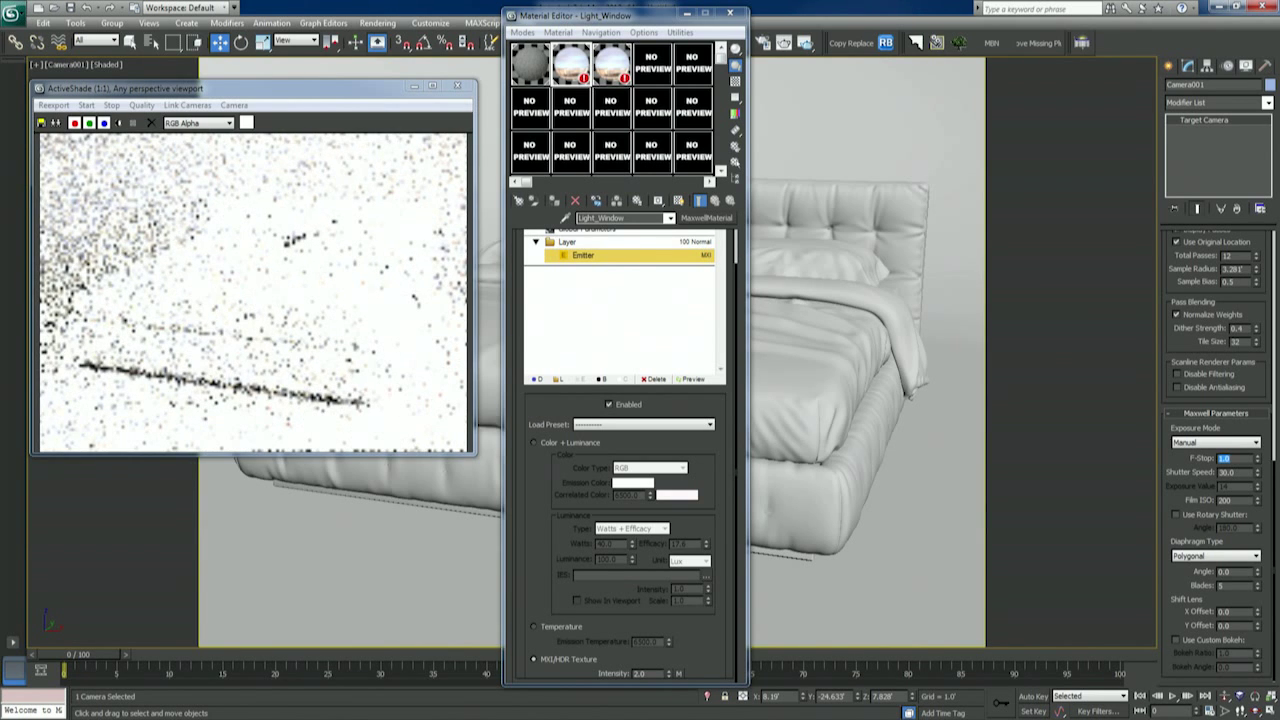
pyautogui.write('.5')
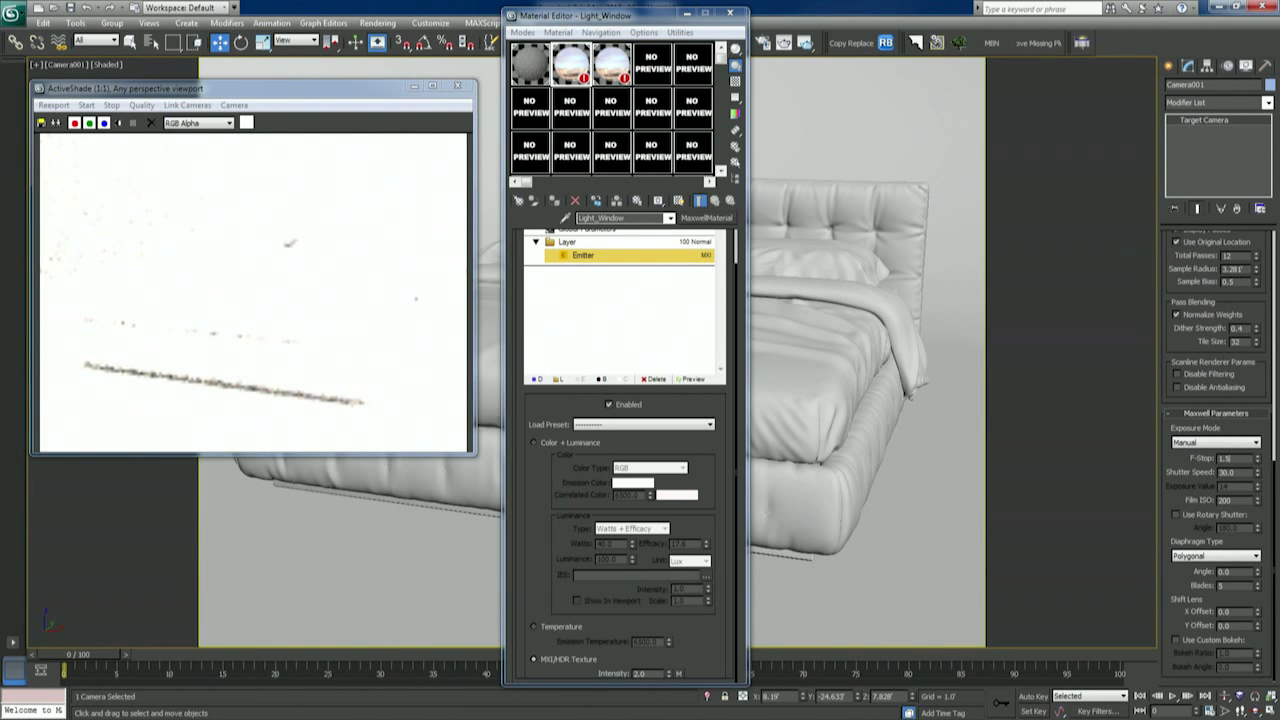
pyautogui.press('Return')
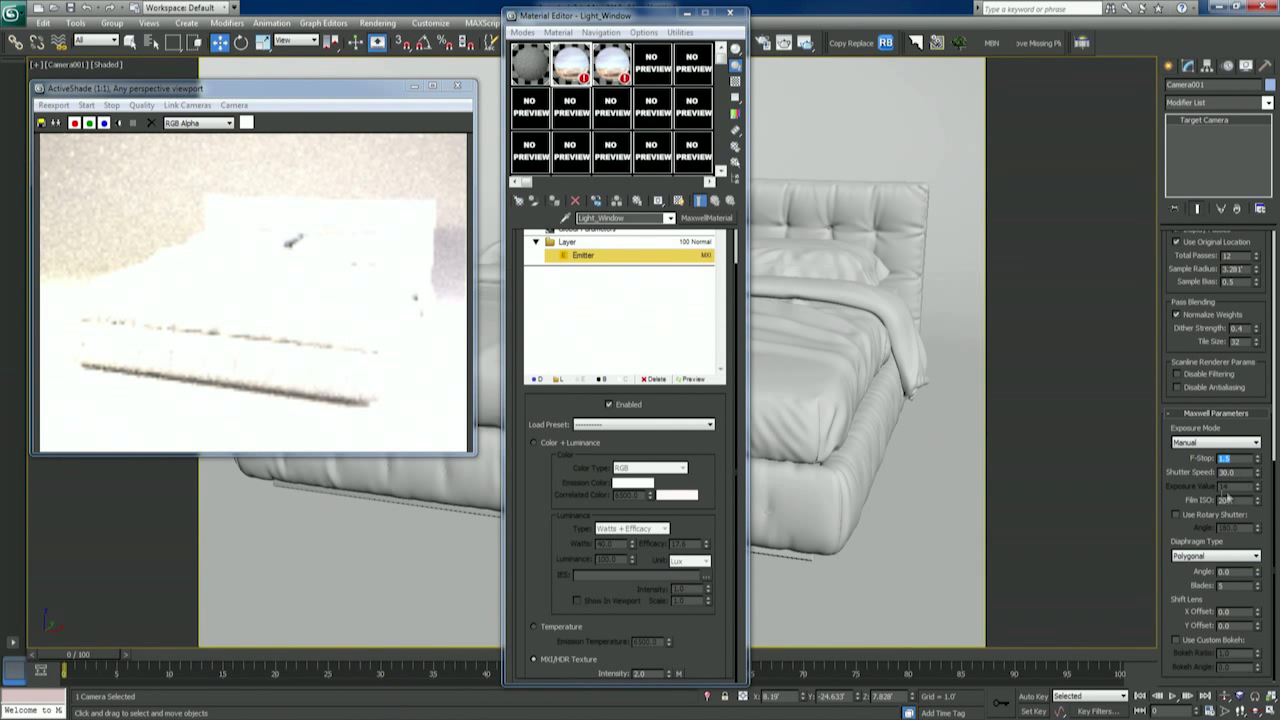
pyautogui.press('Tab')
pyautogui.write('200')
pyautogui.press('Return')
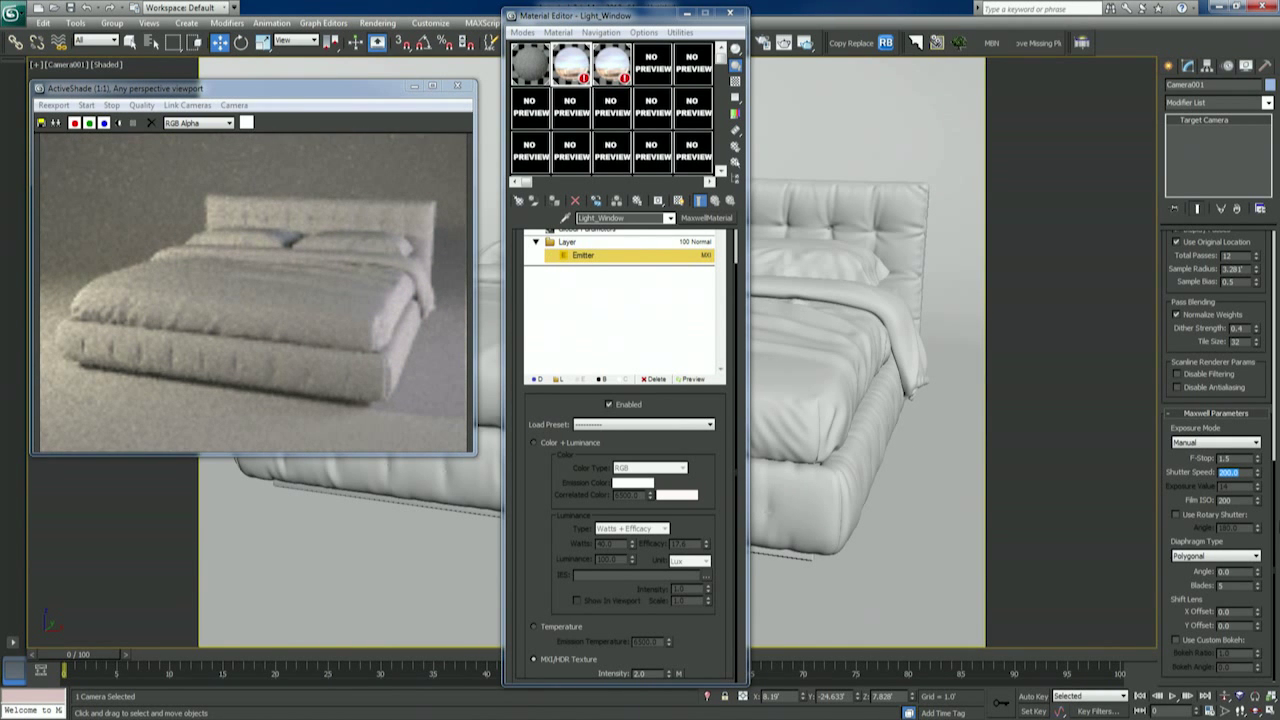
pyautogui.click(1236, 457)
pyautogui.click(1224, 698)
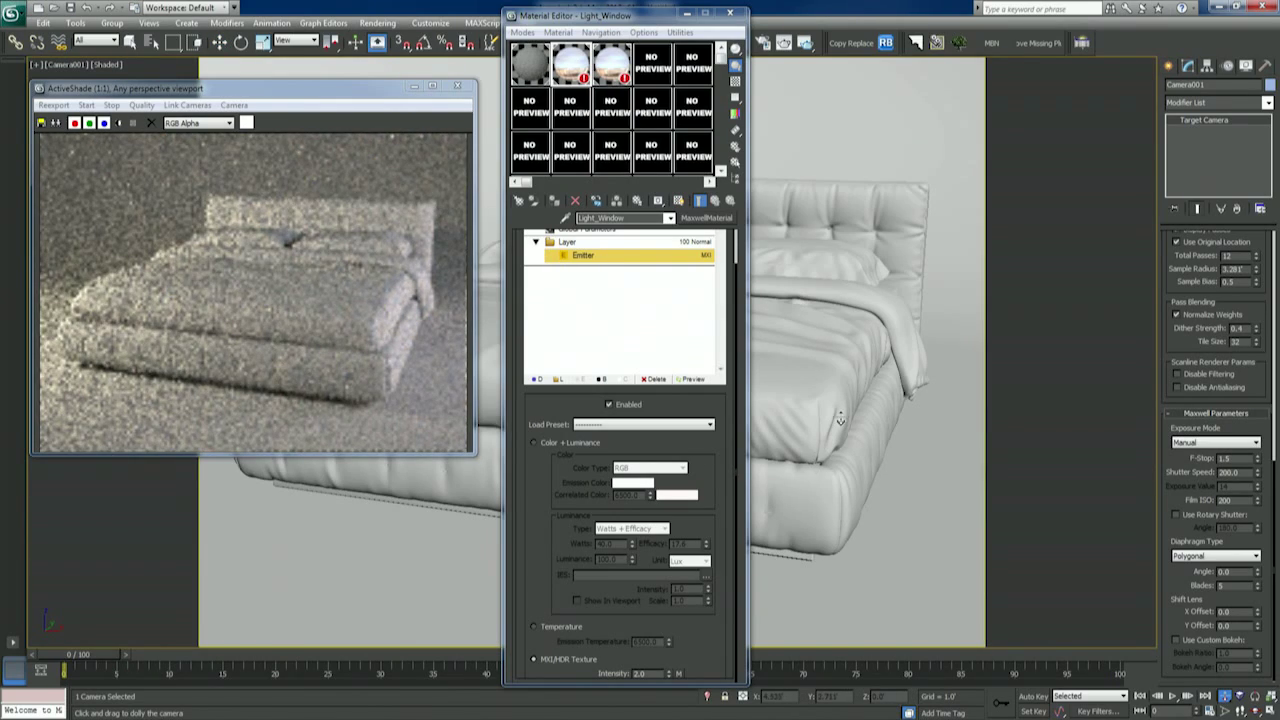
# Dolly the camera in close on the bed and set ActiveShade quality to High.
pyautogui.moveTo(840, 419); pyautogui.dragTo(846, 366)
pyautogui.click(141, 105)
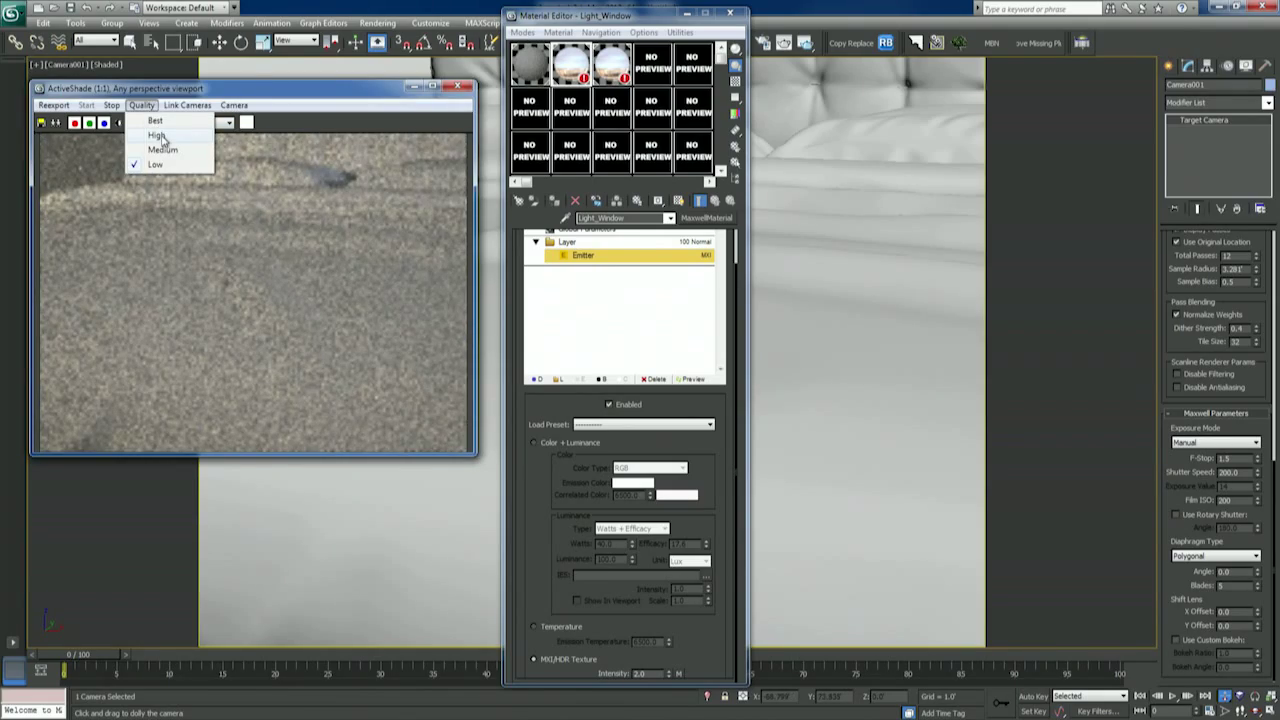
pyautogui.click(158, 136)
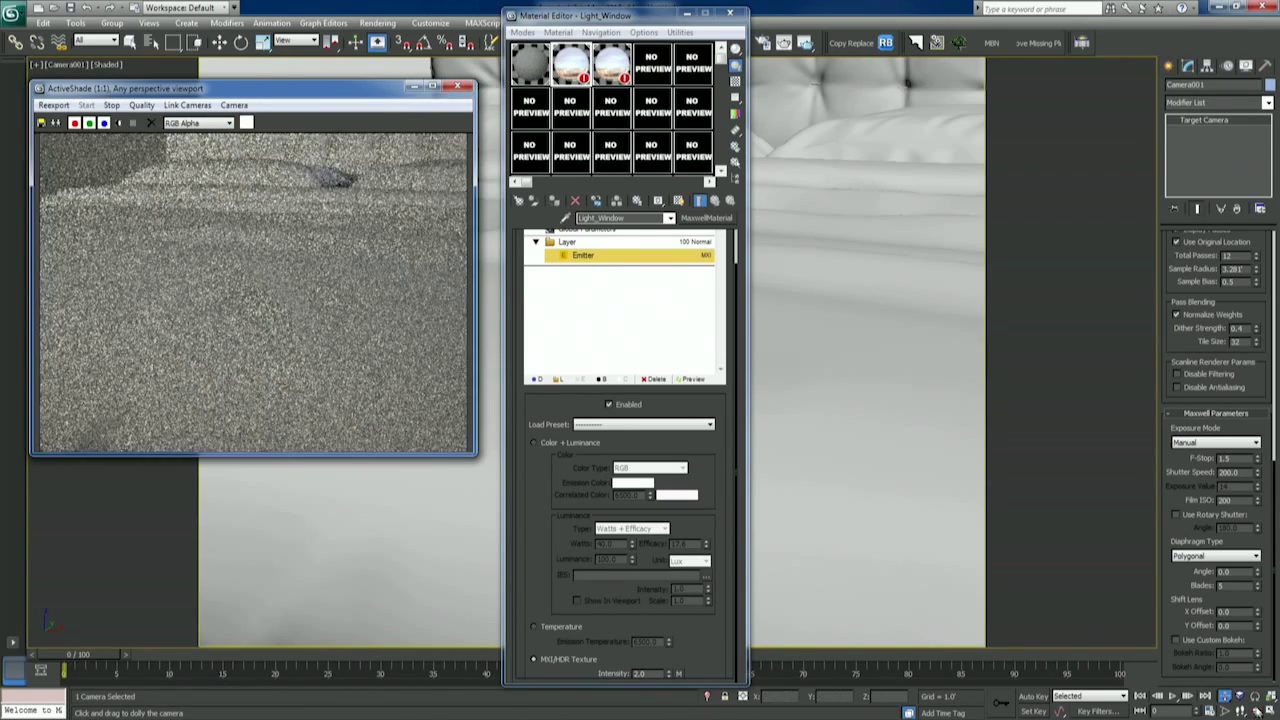
# Orbit the camera around the bed's corner and close the Material Editor.
pyautogui.click(1242, 711)
pyautogui.moveTo(806, 446); pyautogui.dragTo(834, 390)
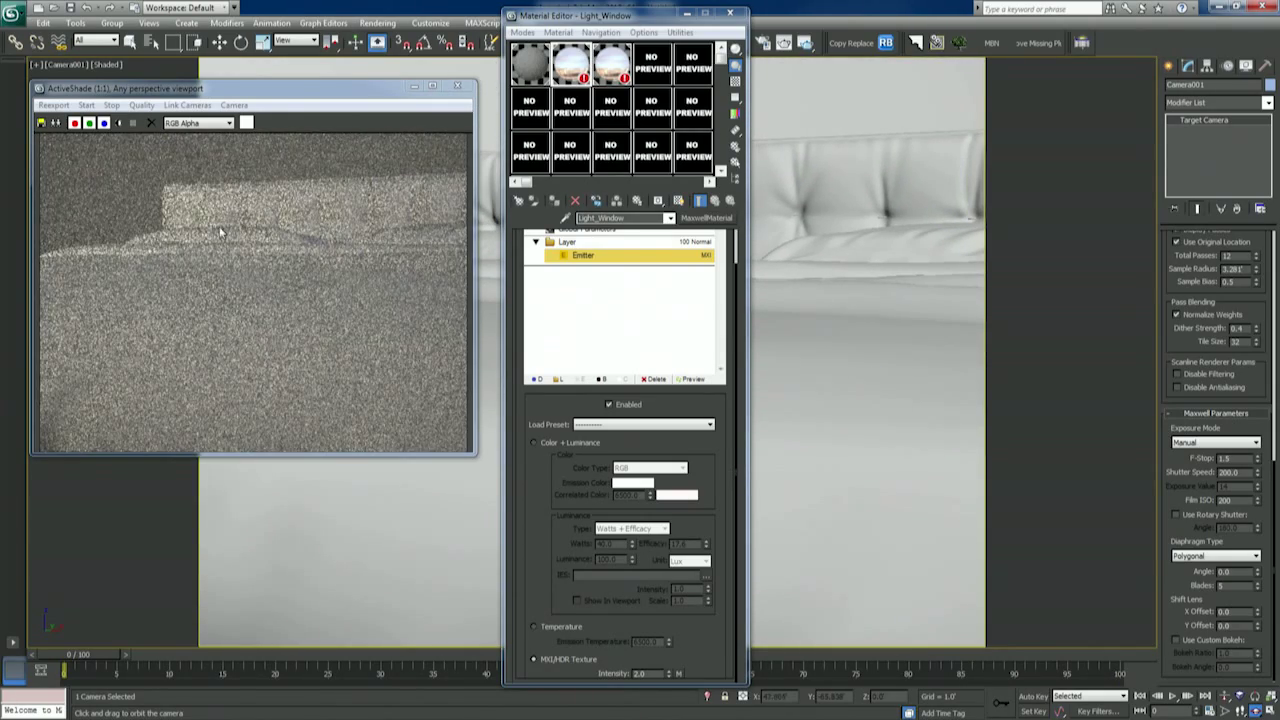
pyautogui.moveTo(837, 331); pyautogui.dragTo(874, 357)
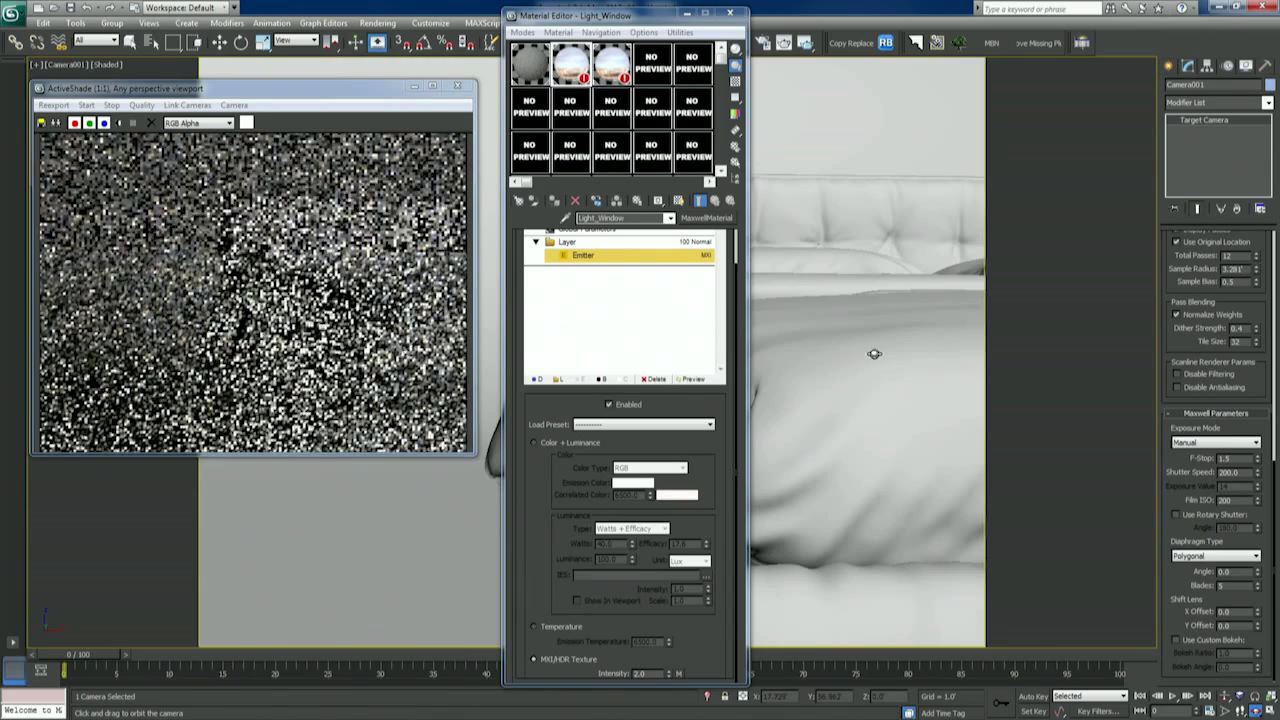
pyautogui.click(729, 13)
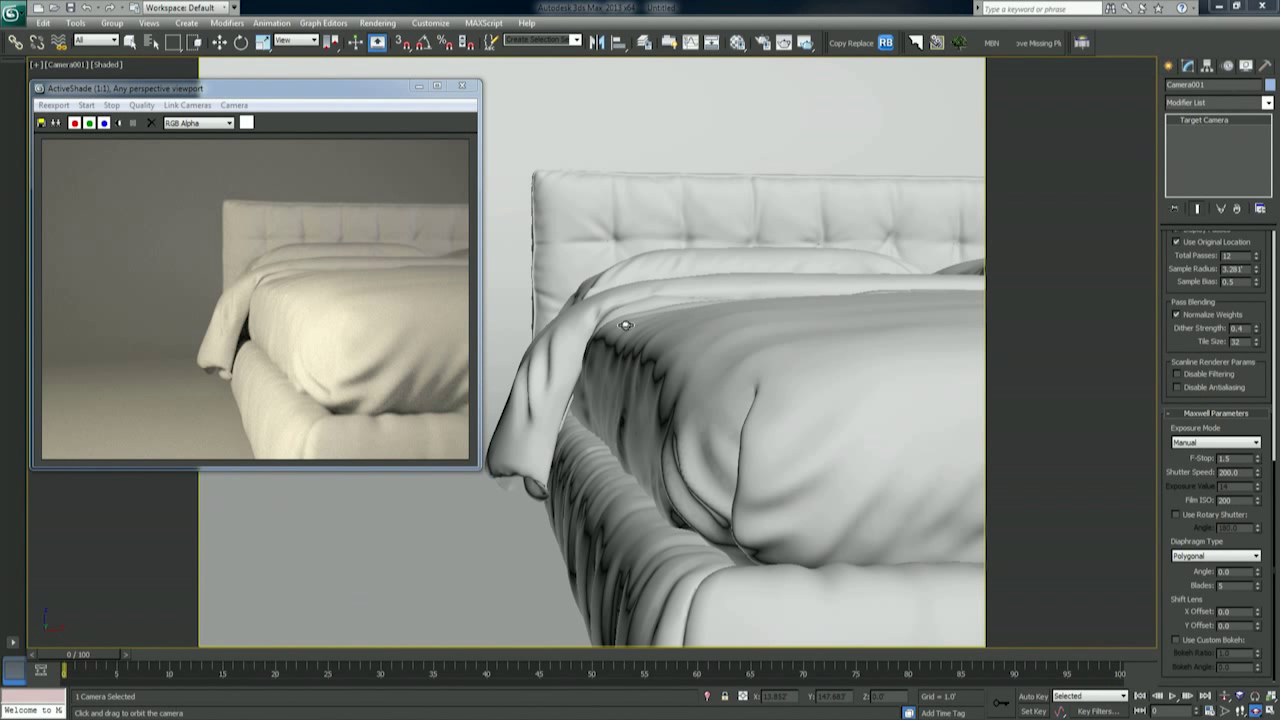
pyautogui.rightClick(601, 317)
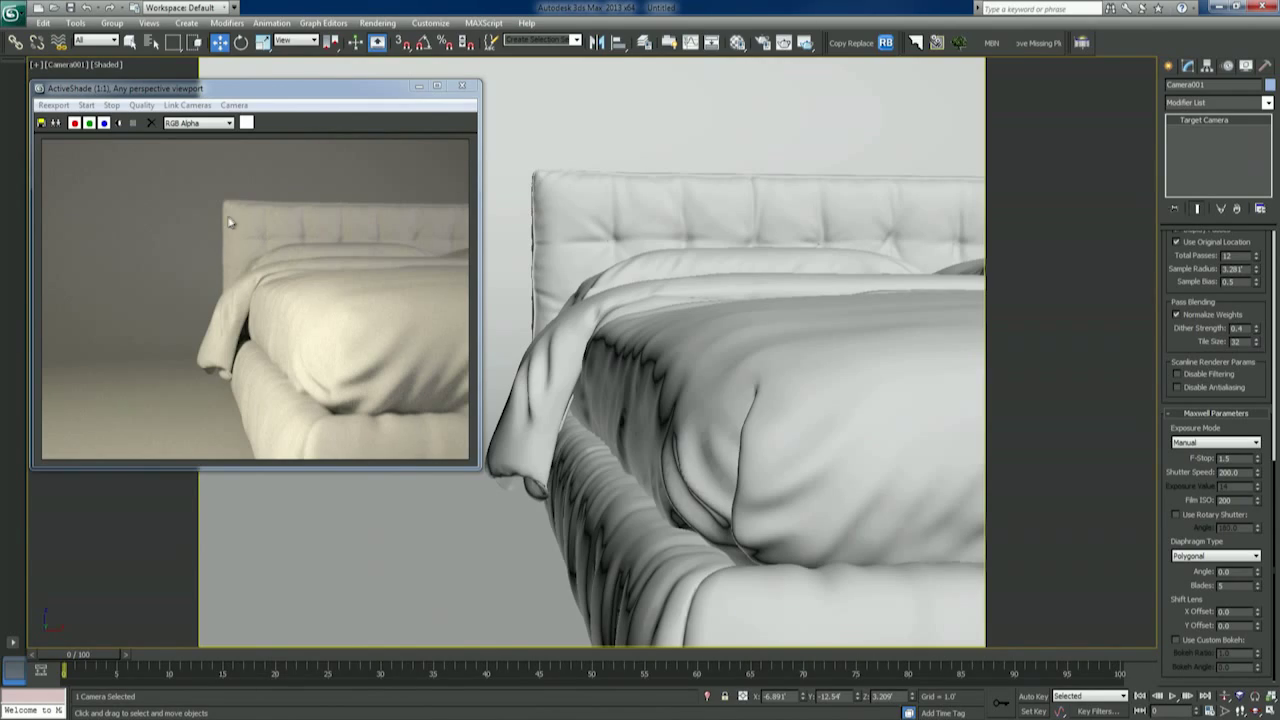
# Enter F-Stop 16, correct shutter speed from 800 to 30, and set Film ISO 800.
pyautogui.hotkey('shift', 'Tab')
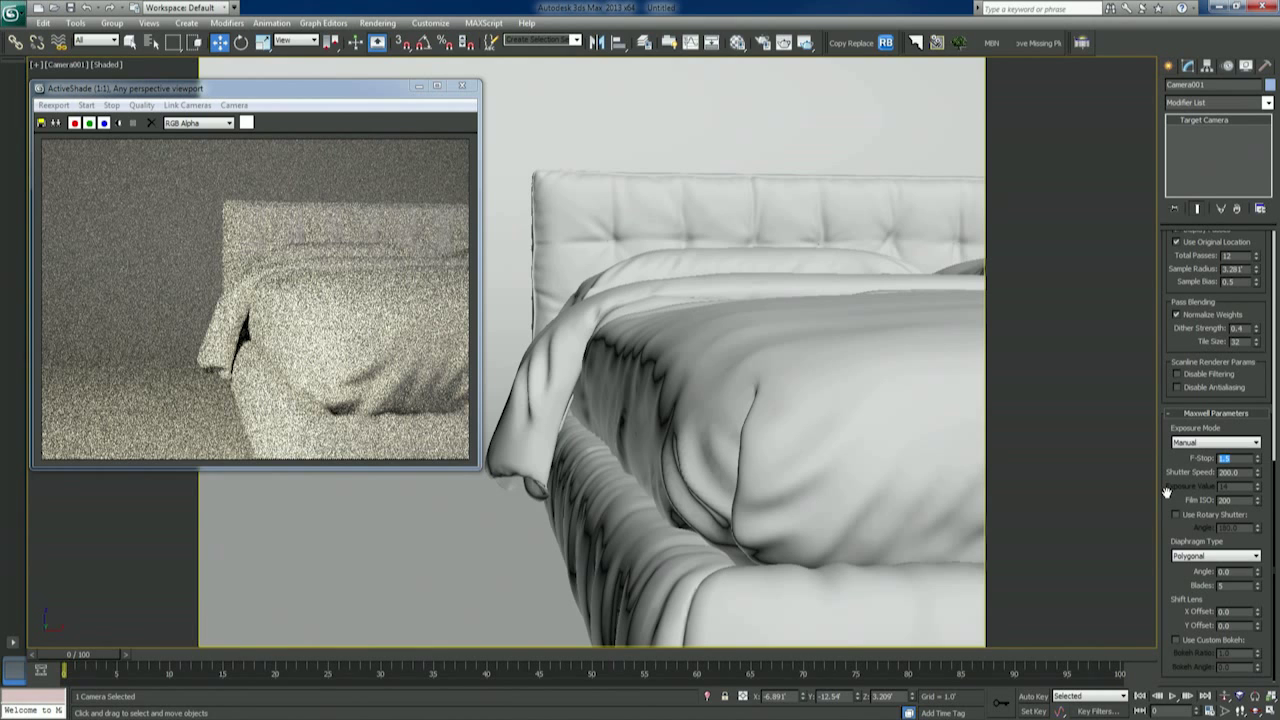
pyautogui.write('16')
pyautogui.press('Return')
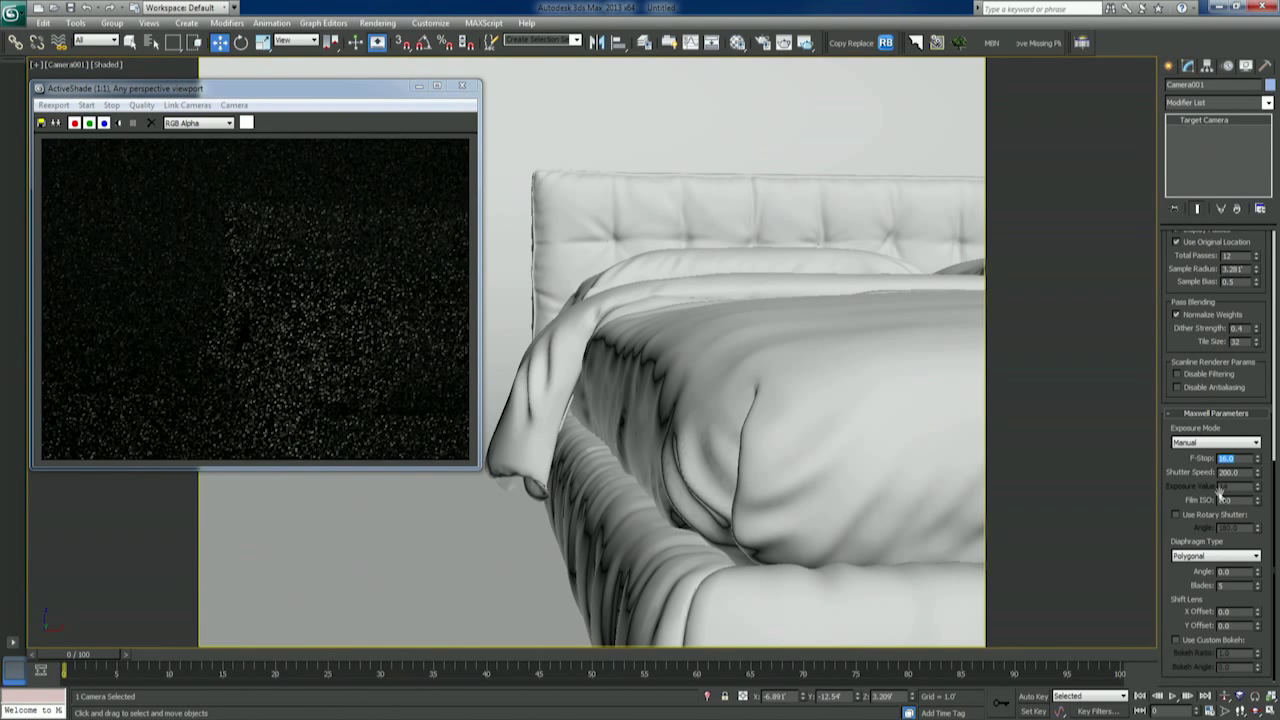
pyautogui.doubleClick(1228, 472)
pyautogui.write('800')
pyautogui.press('Return')
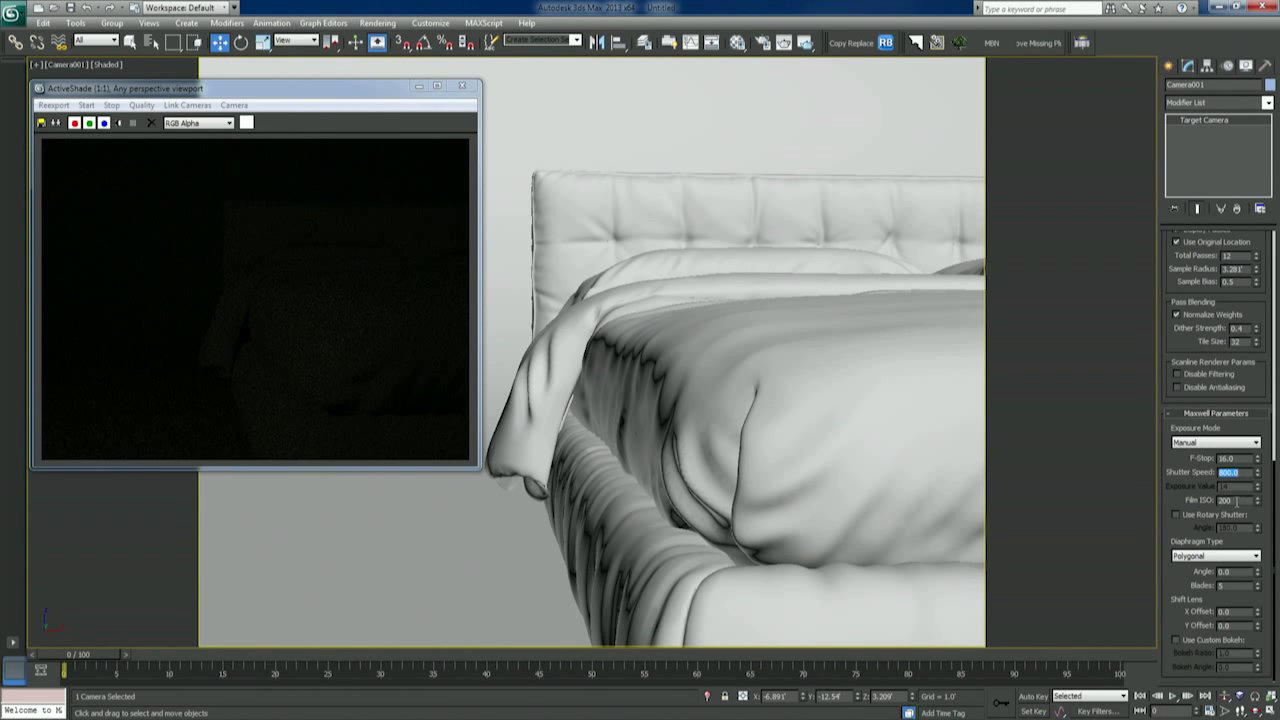
pyautogui.write('30')
pyautogui.press('Return')
pyautogui.doubleClick(1238, 500)
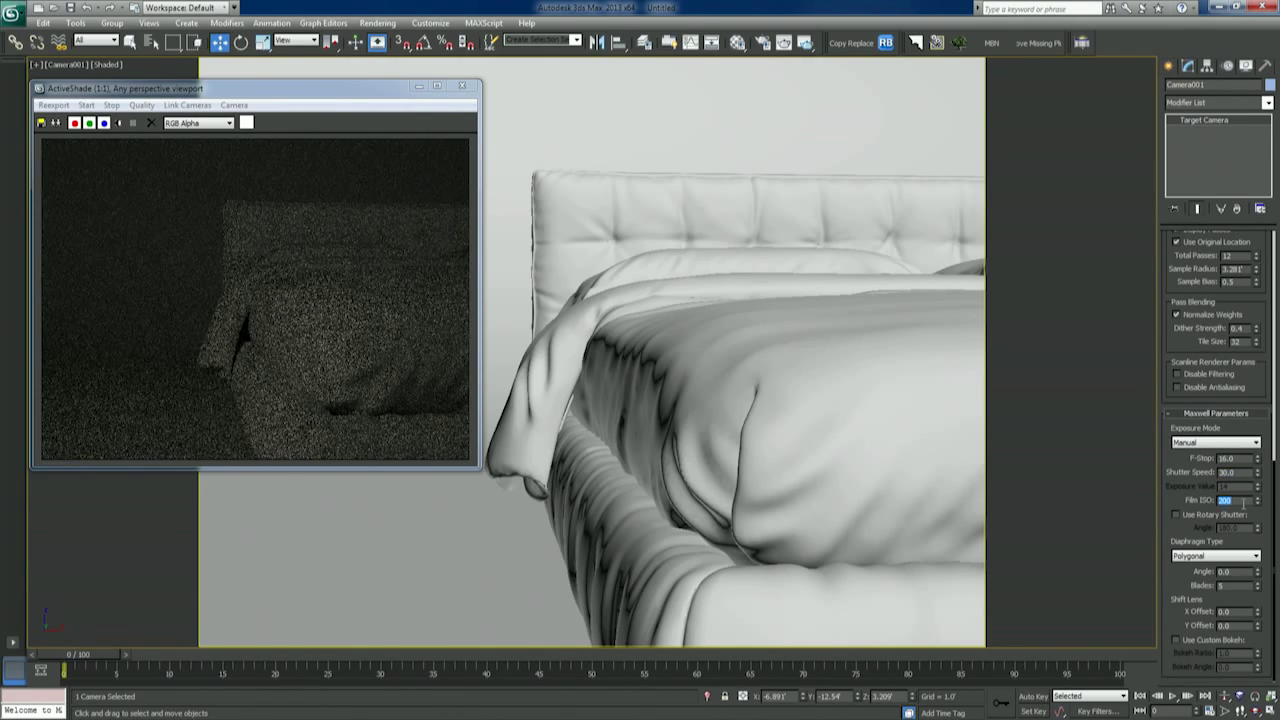
pyautogui.write('800')
pyautogui.press('Return')
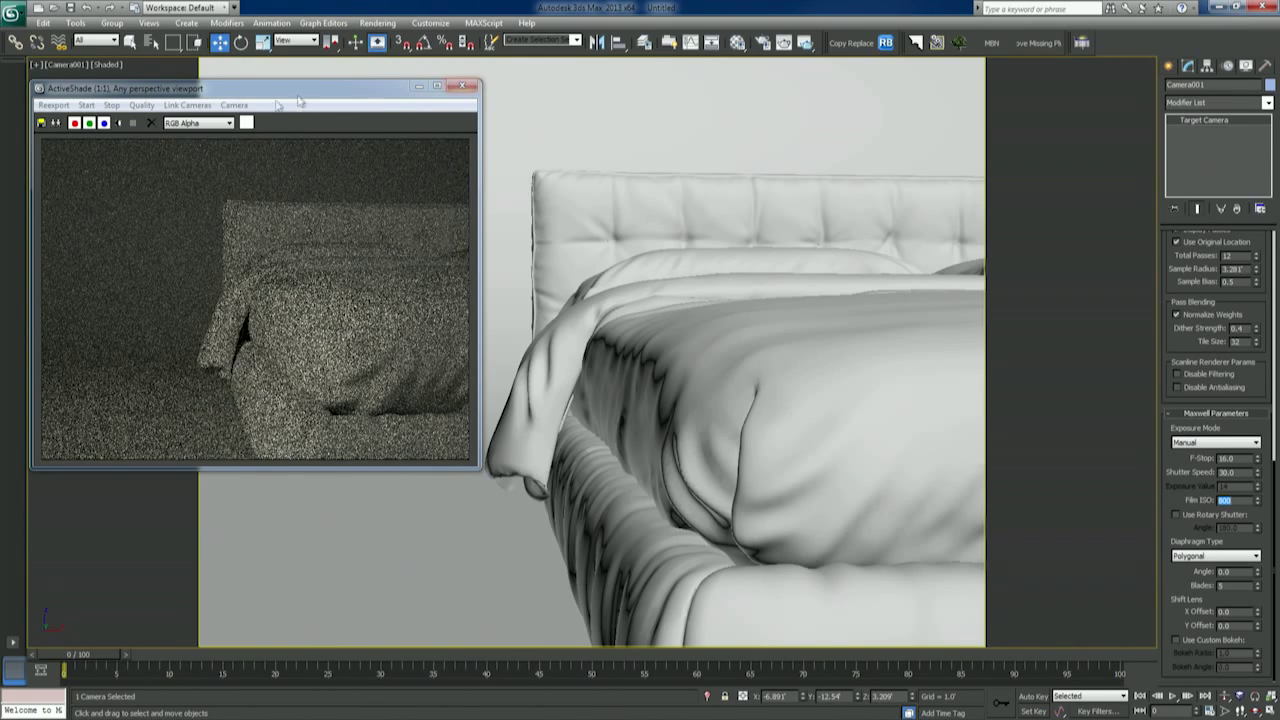
# Reposition the ActiveShade window and drop its preview quality to Low.
pyautogui.click(338, 94)
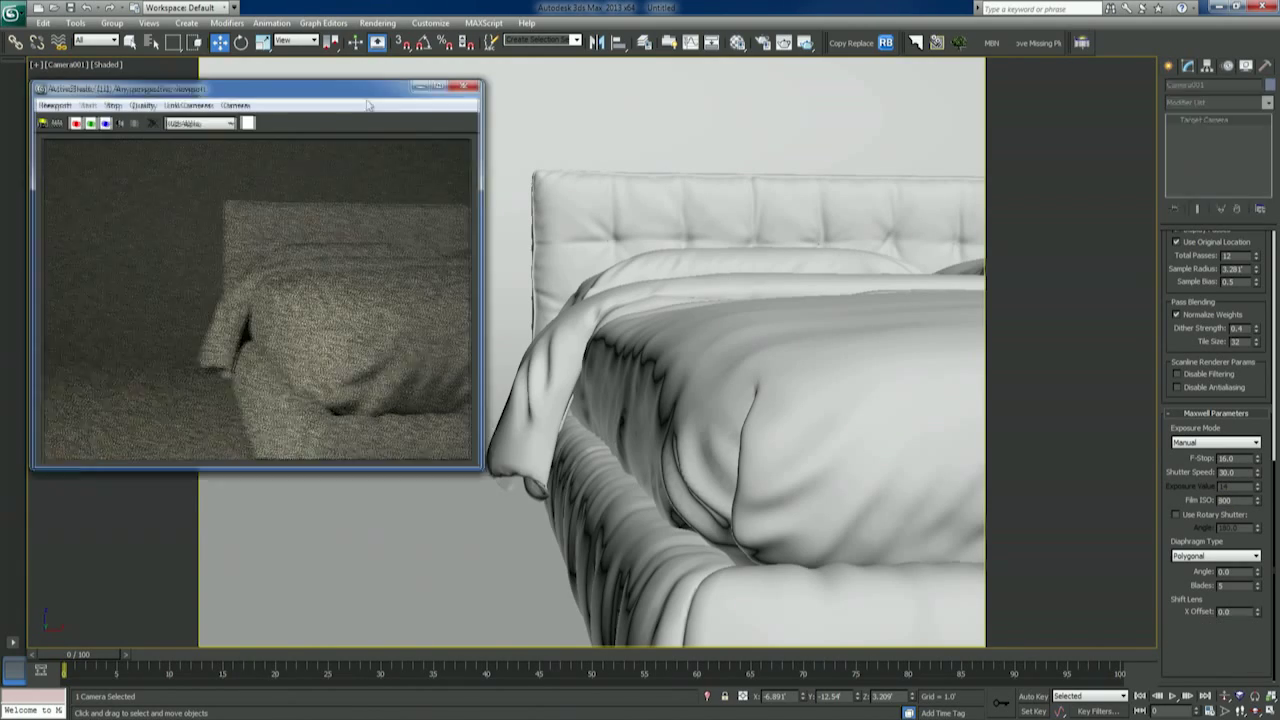
pyautogui.moveTo(338, 94); pyautogui.dragTo(404, 114)
pyautogui.click(208, 125)
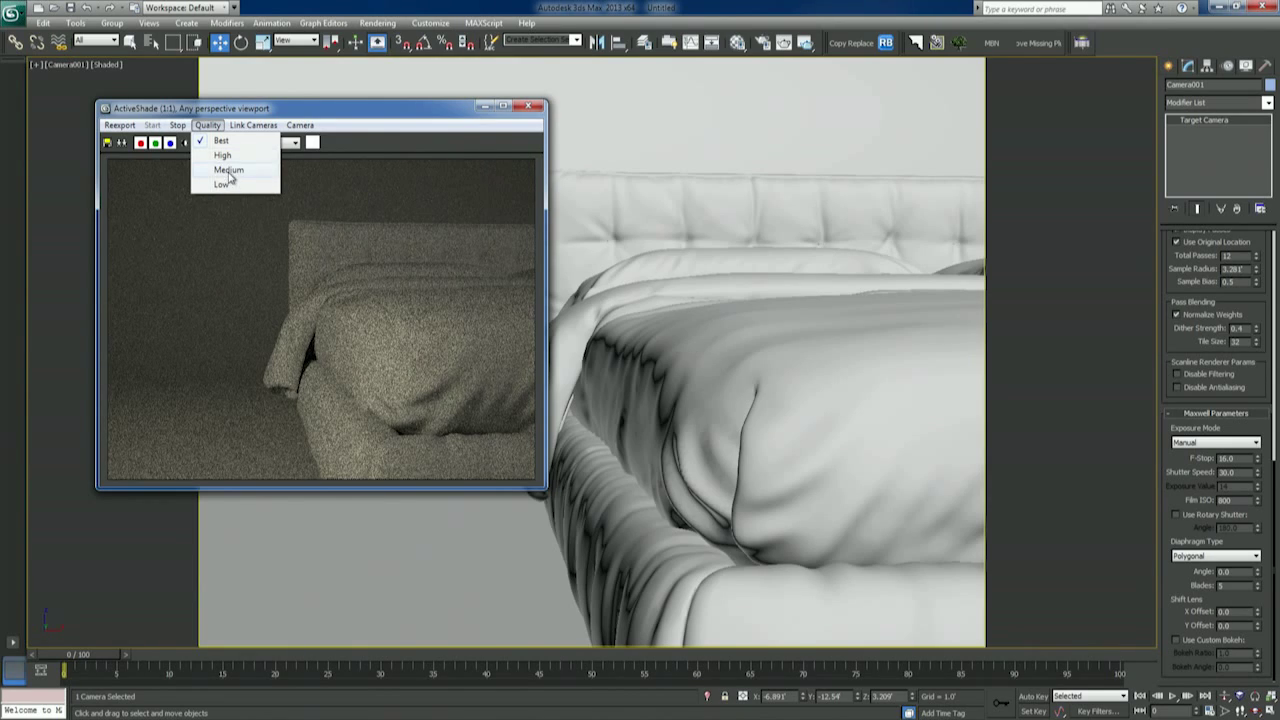
pyautogui.click(228, 170)
pyautogui.click(208, 125)
pyautogui.click(221, 184)
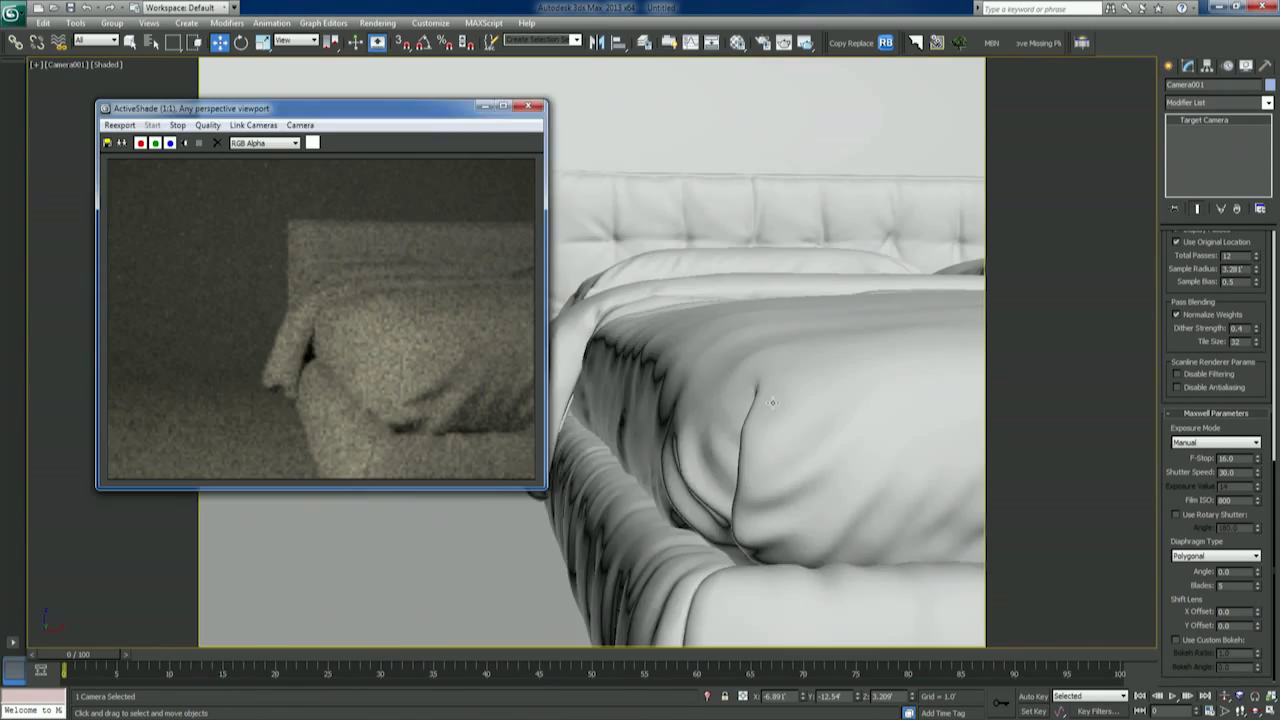
pyautogui.scroll(-5, 772, 402)
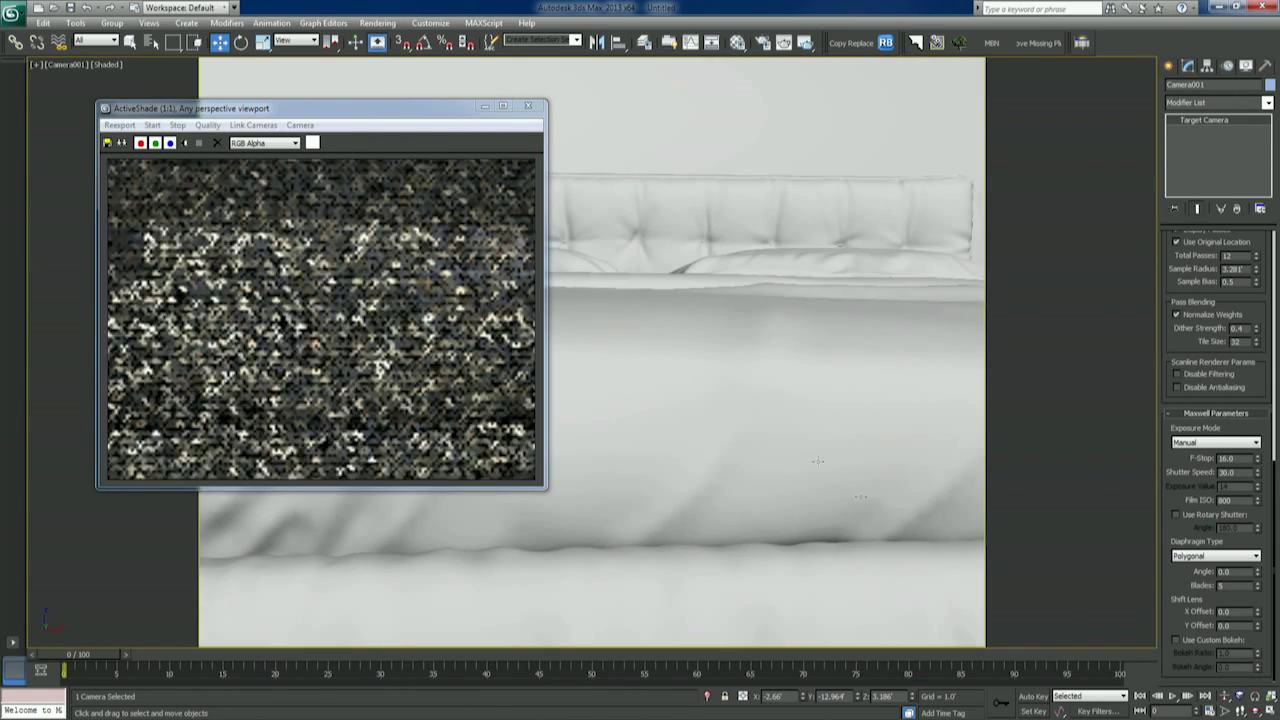
# Dolly and orbit the camera back to an angled view of the whole bed.
pyautogui.click(1224, 695)
pyautogui.moveTo(950, 443); pyautogui.dragTo(770, 408)
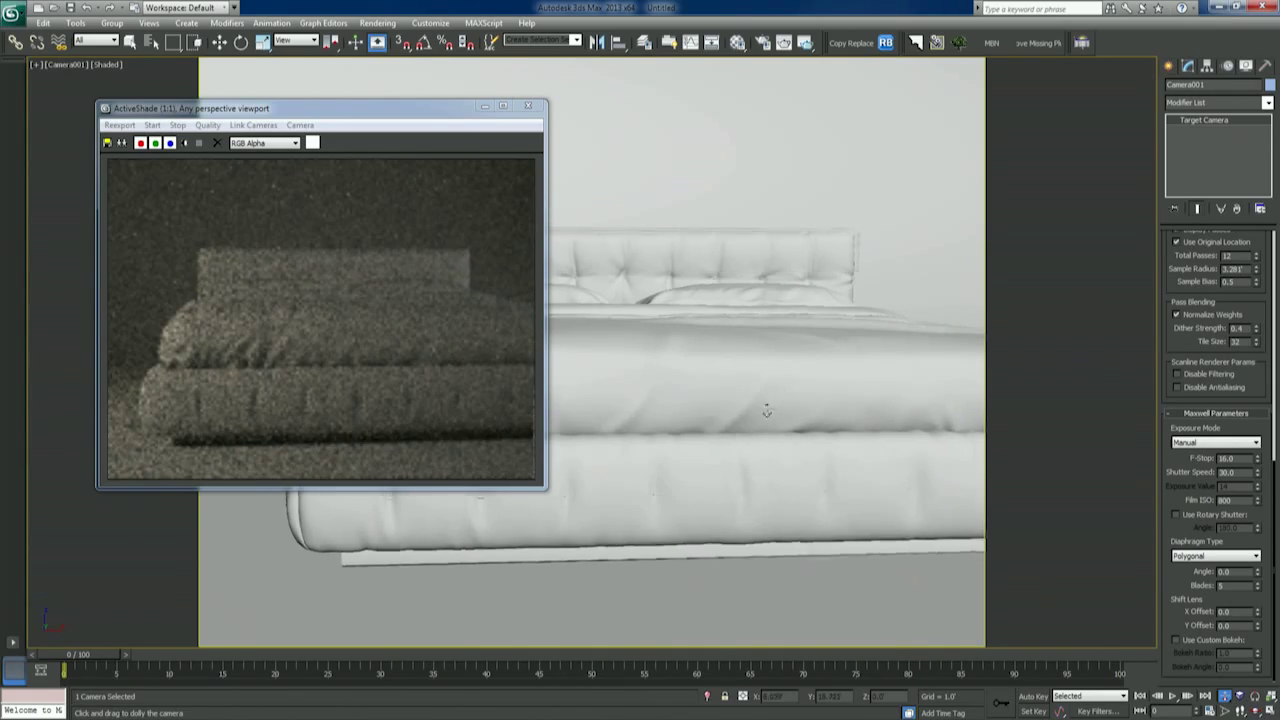
pyautogui.click(1256, 710)
pyautogui.moveTo(855, 406); pyautogui.dragTo(737, 357)
pyautogui.click(1224, 696)
pyautogui.moveTo(790, 310); pyautogui.dragTo(831, 360)
pyautogui.click(1256, 711)
pyautogui.moveTo(921, 482); pyautogui.dragTo(920, 485)
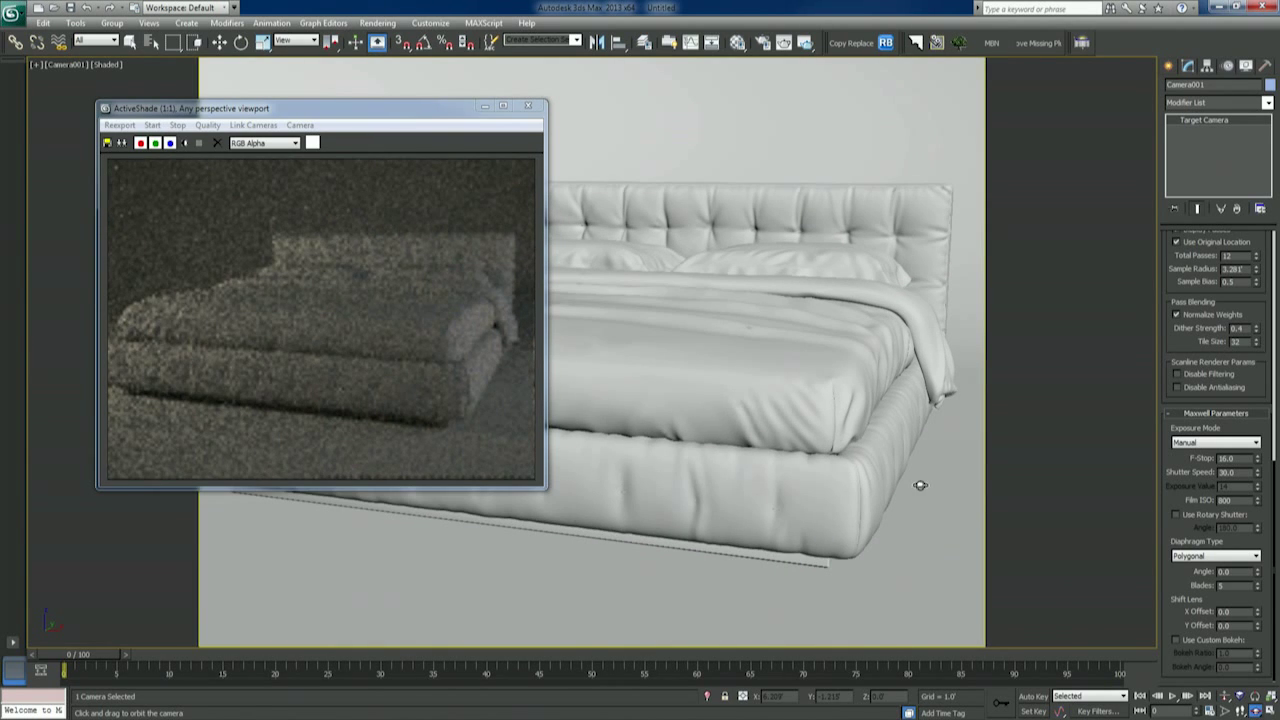
pyautogui.rightClick(920, 485)
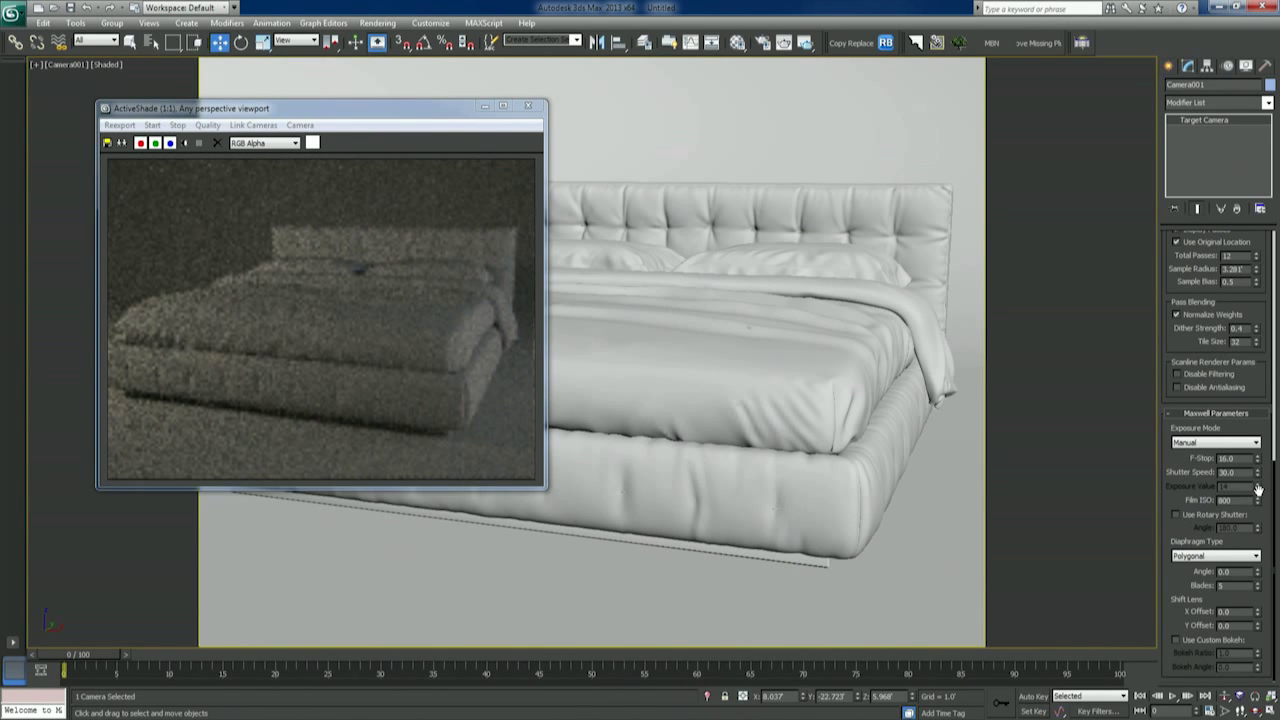
pyautogui.doubleClick(1226, 458)
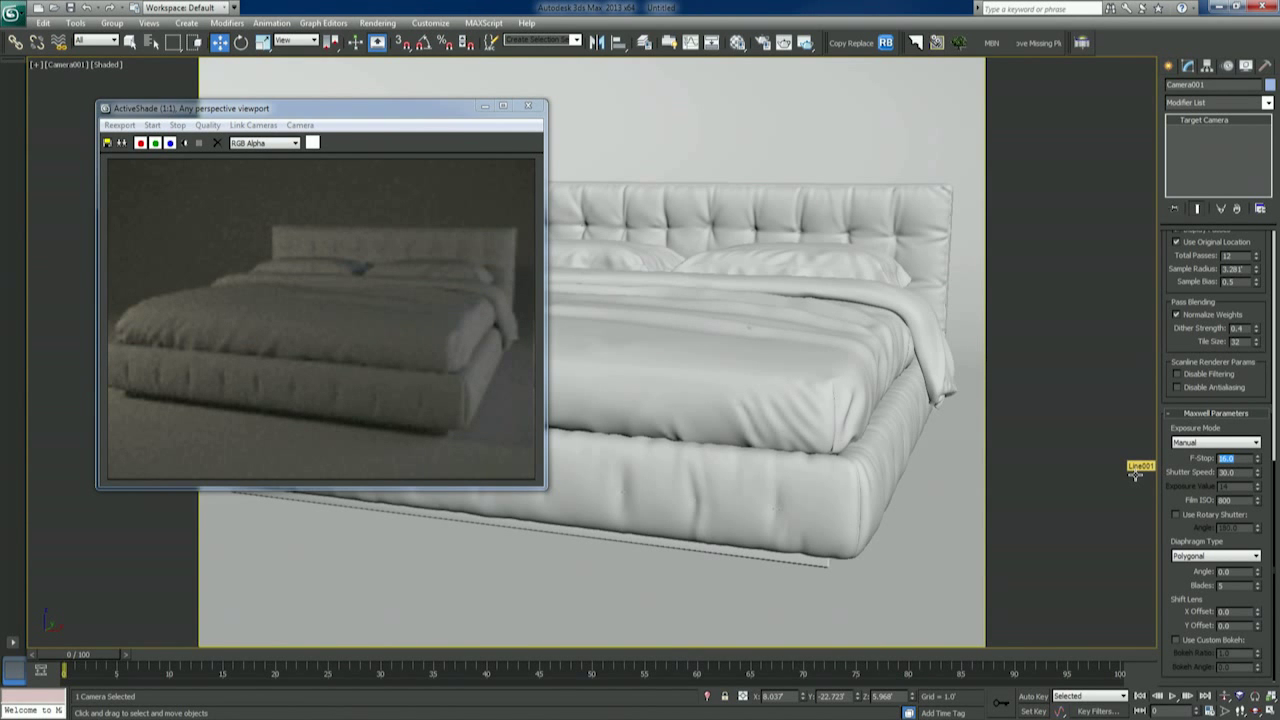
# Set the camera's F-Stop to 5.6 and Film ISO to 200.
pyautogui.write('5.6')
pyautogui.press('Return')
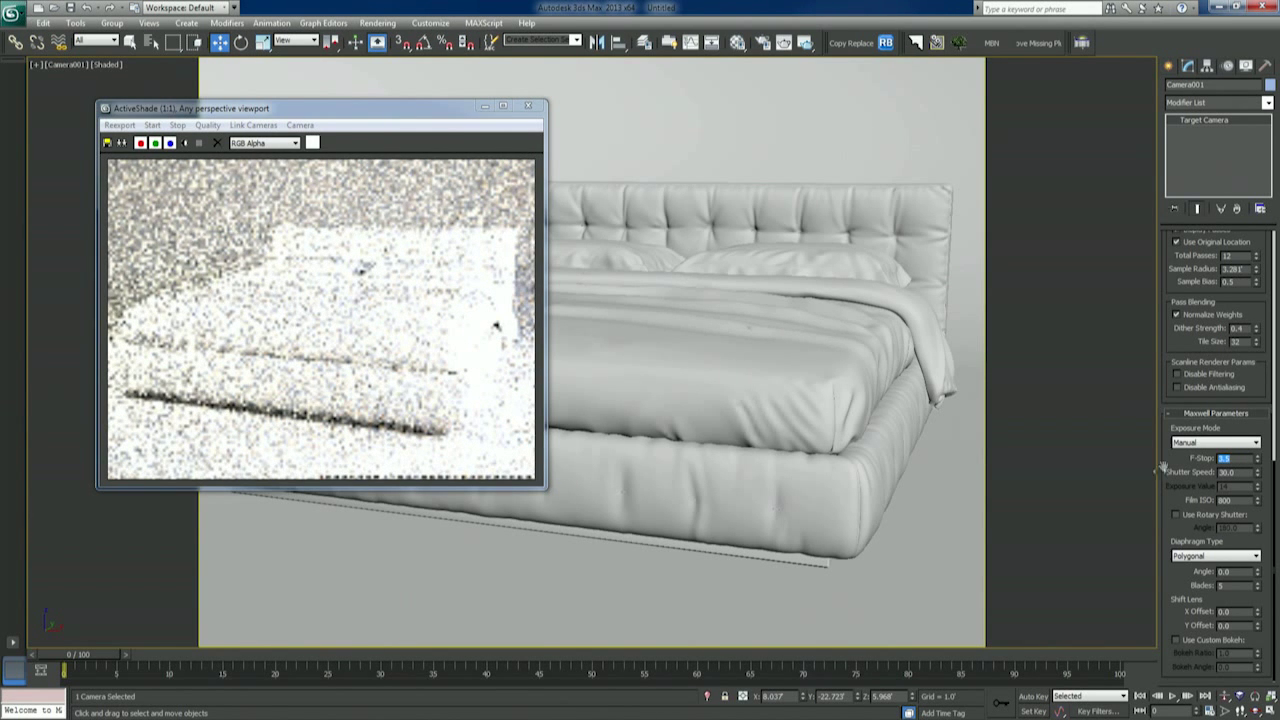
pyautogui.doubleClick(1226, 500)
pyautogui.write('200')
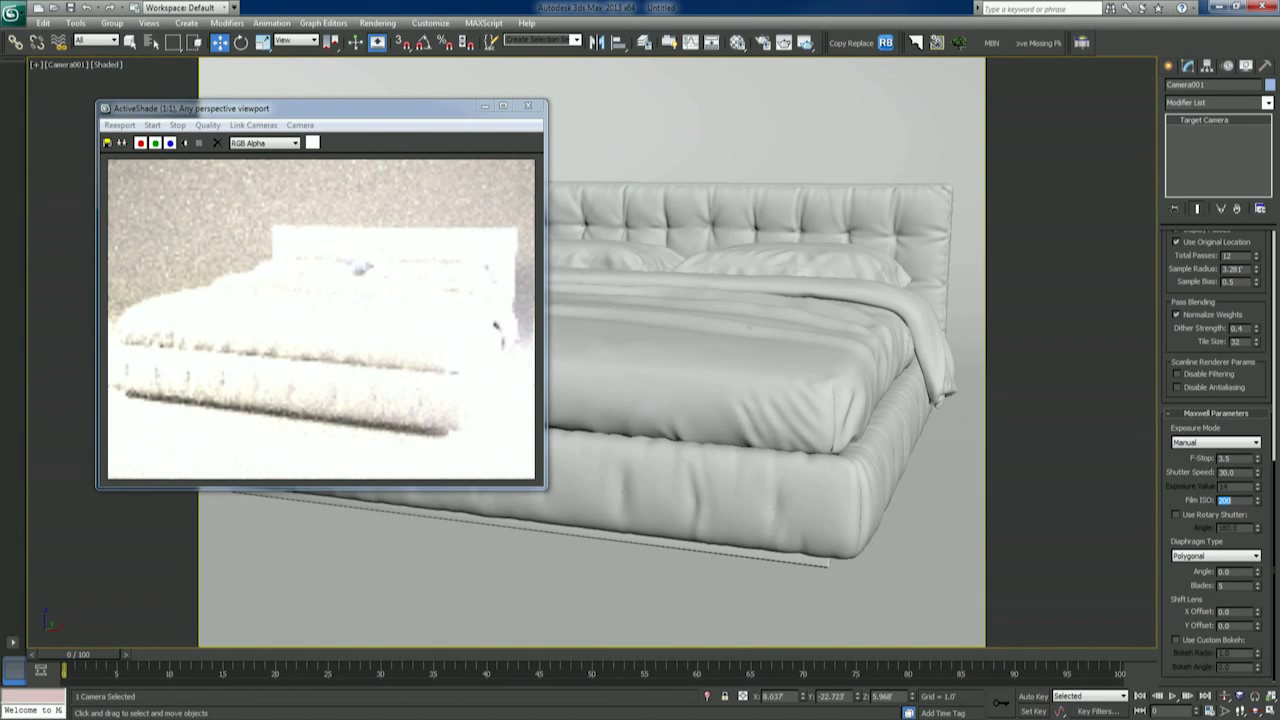
pyautogui.press('Return')
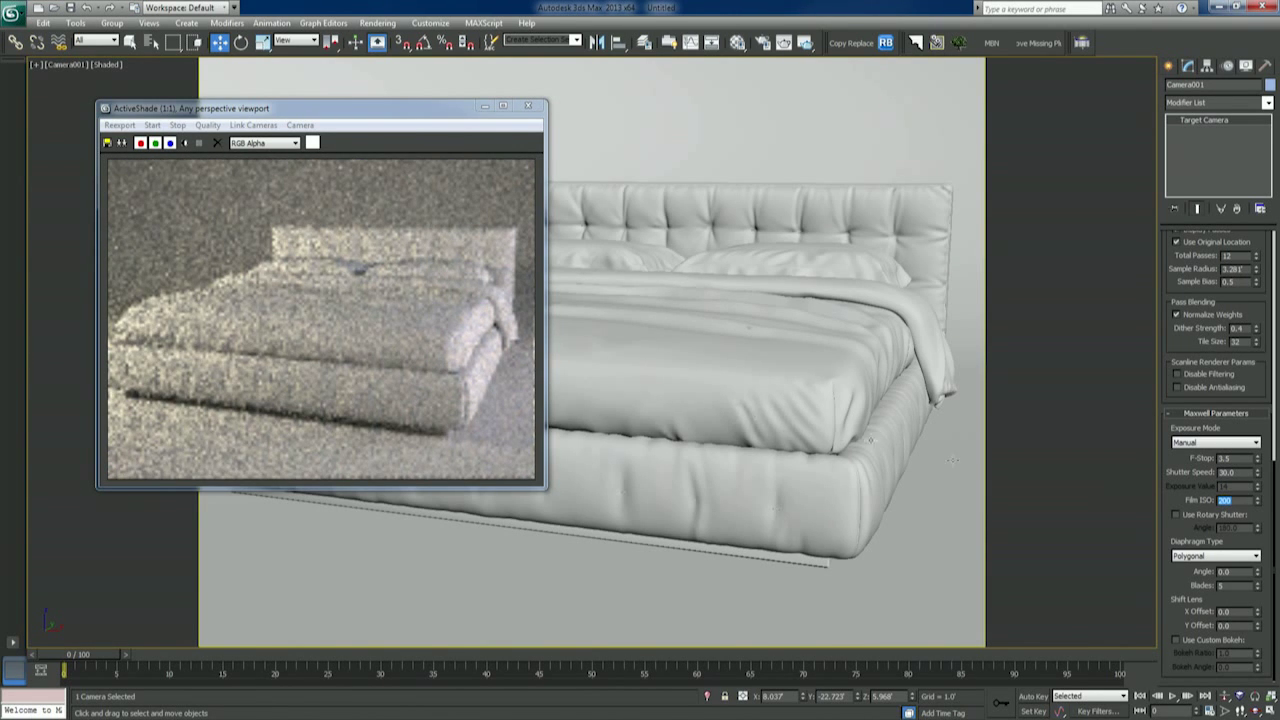
# Dolly the camera back slightly from the bed.
pyautogui.moveTo(700, 400); pyautogui.dragTo(690, 397, button='middle')
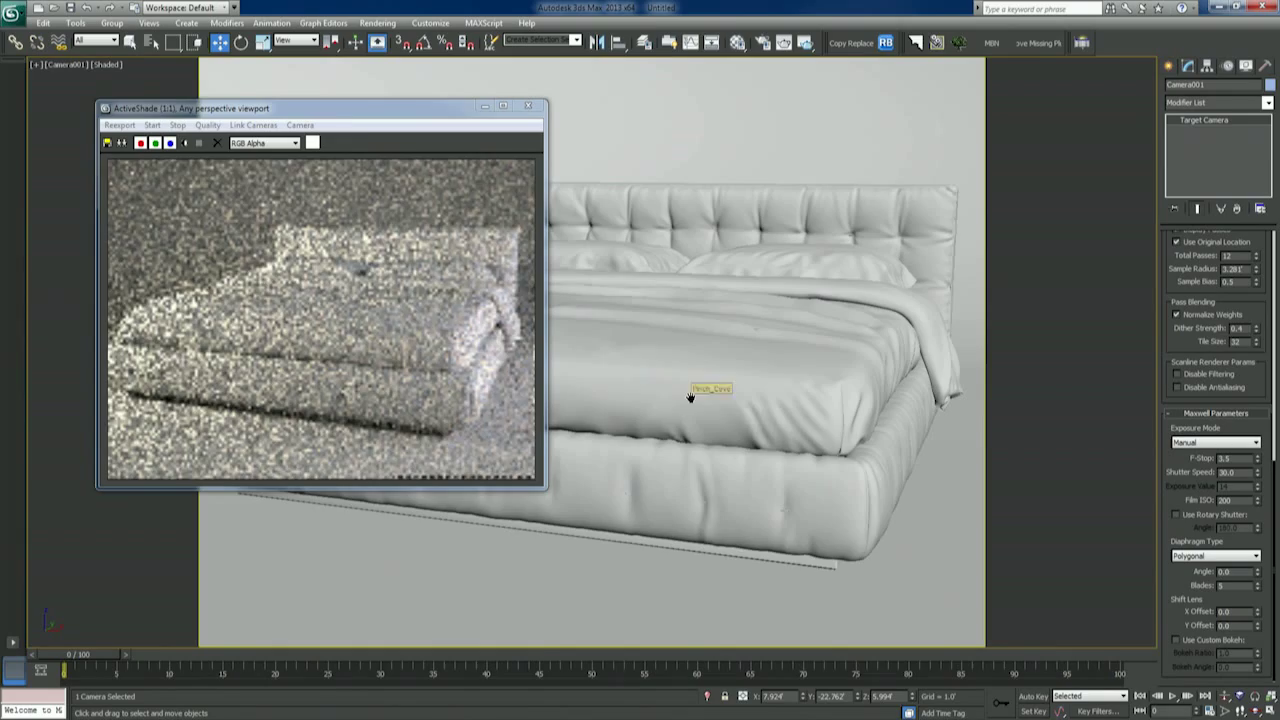
pyautogui.click(1225, 696)
pyautogui.moveTo(780, 379)
pyautogui.mouseDown()
pyautogui.moveTo(762, 388)
pyautogui.moveTo(771, 362)
pyautogui.mouseUp()
pyautogui.rightClick(771, 362)
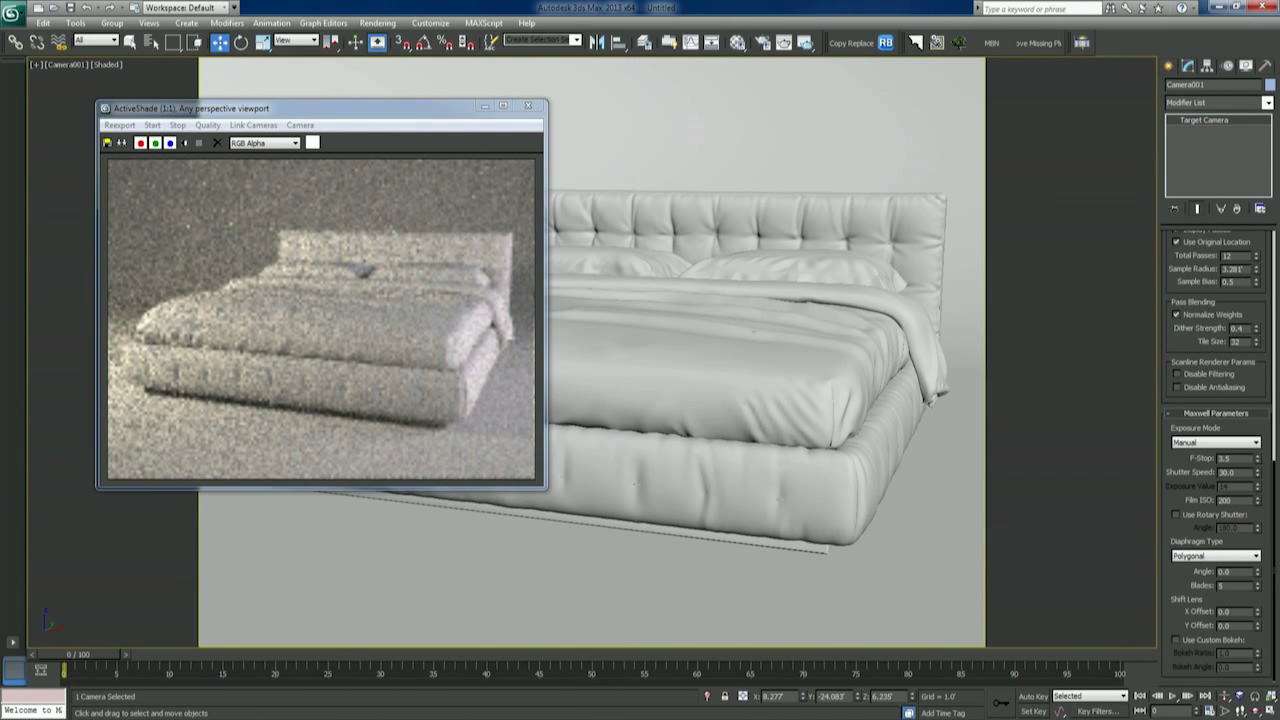
# Open the Material Editor beside the preview and pick the grey default Maxwell material.
pyautogui.press('m')
pyautogui.moveTo(556, 24); pyautogui.dragTo(504, 26)
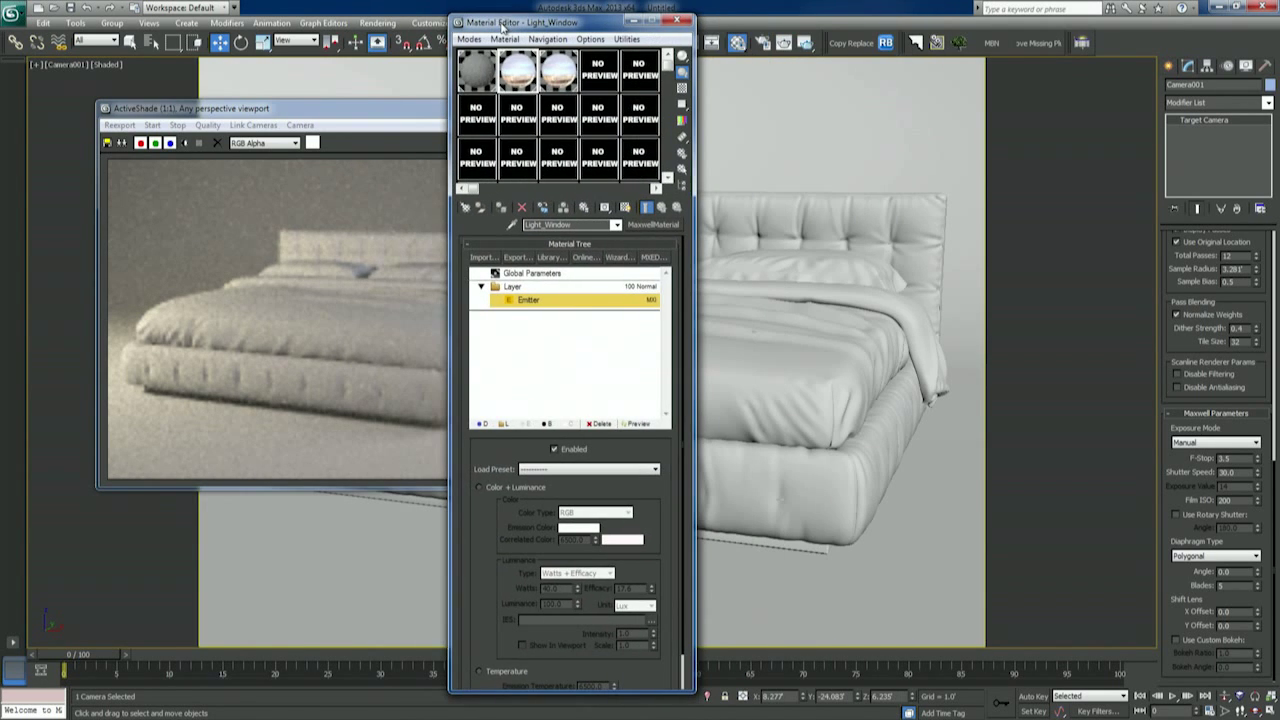
pyautogui.click(470, 82)
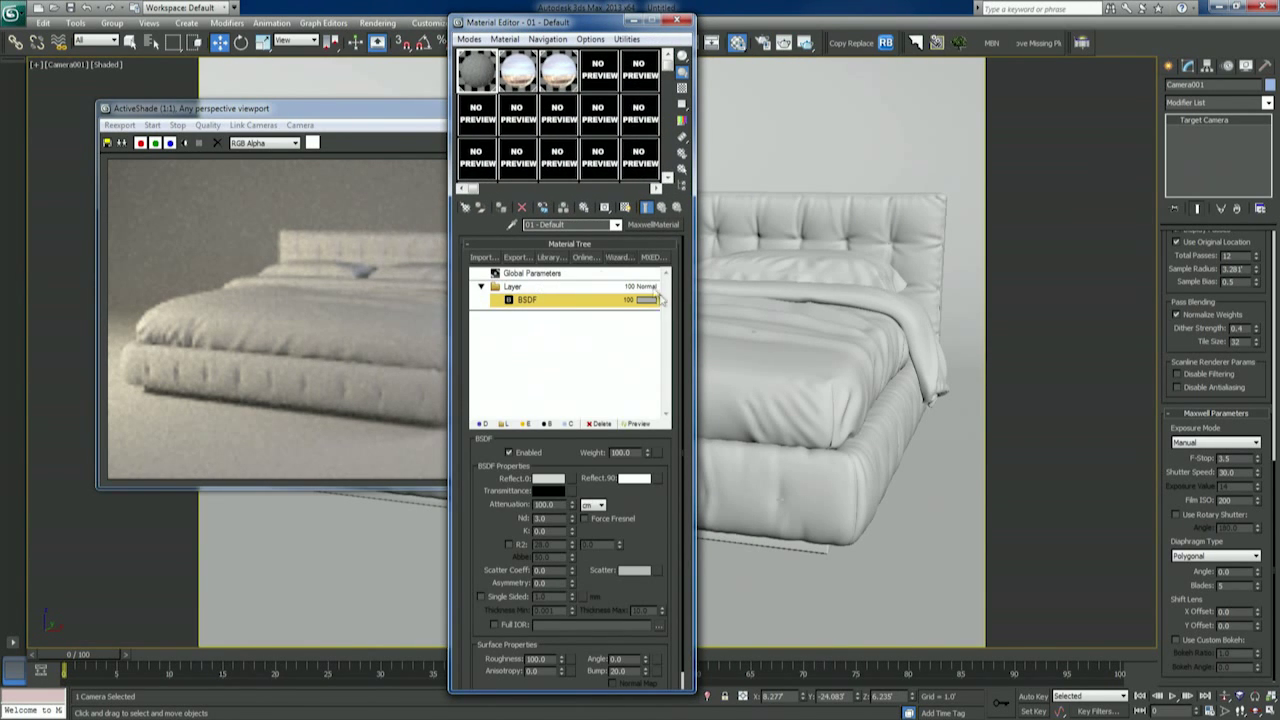
pyautogui.click(549, 479)
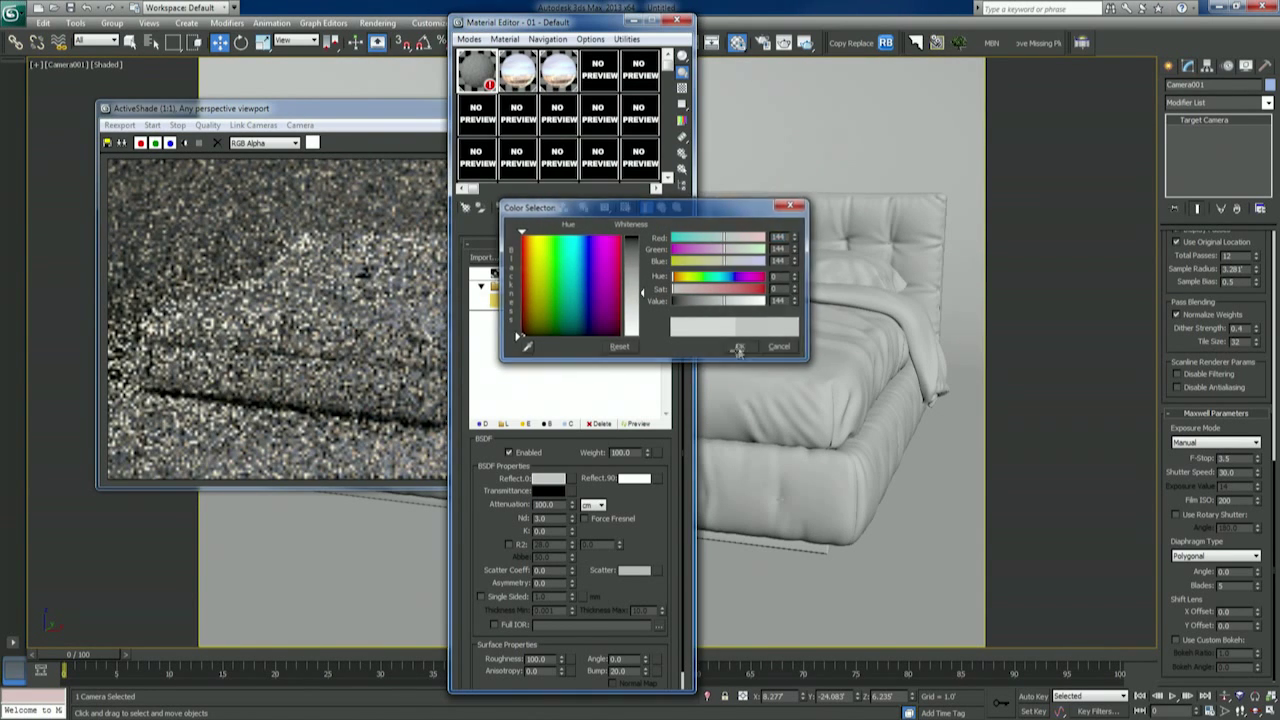
pyautogui.click(741, 347)
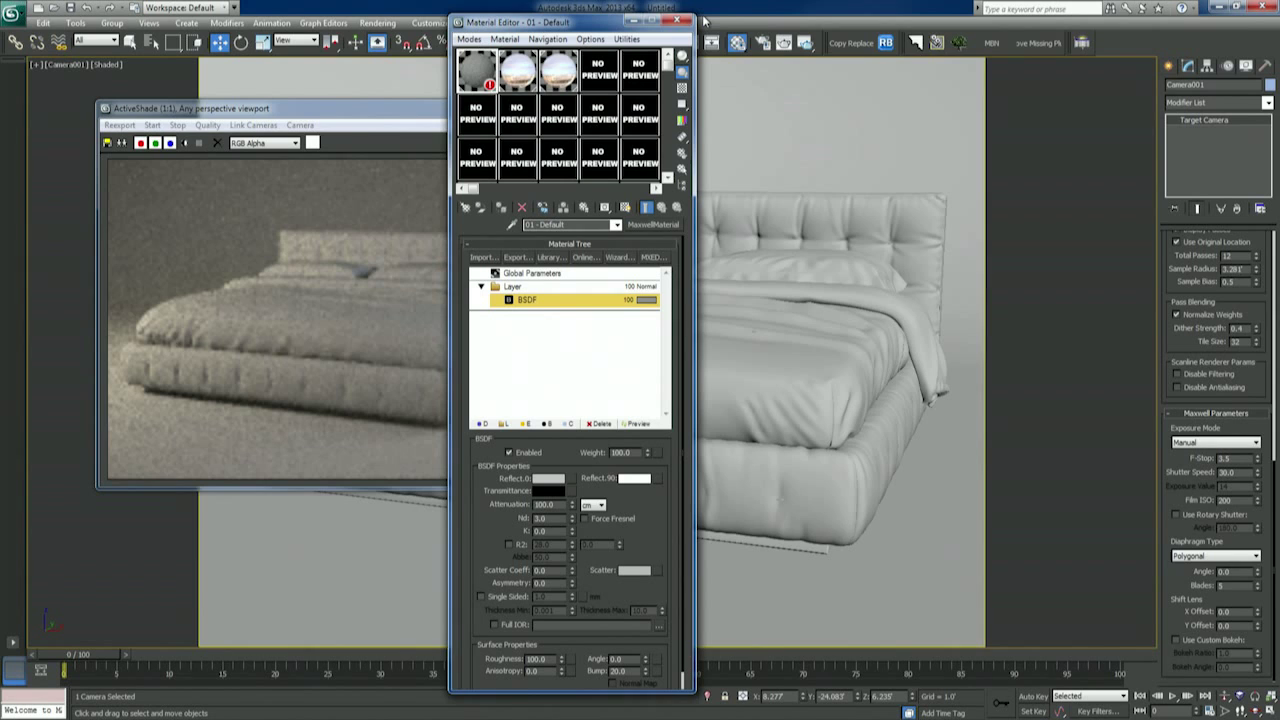
# Select the bed and all similar bed parts with Select Similar.
pyautogui.click(805, 226)
pyautogui.rightClick(805, 224)
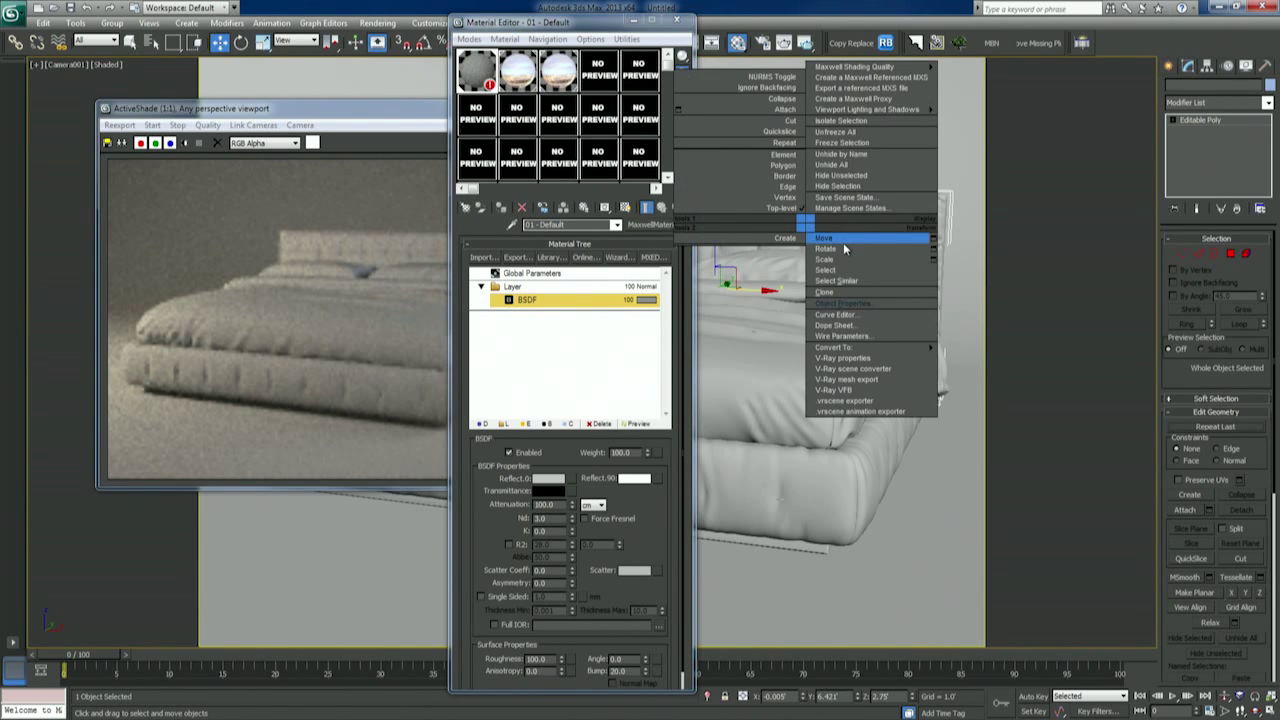
pyautogui.click(838, 283)
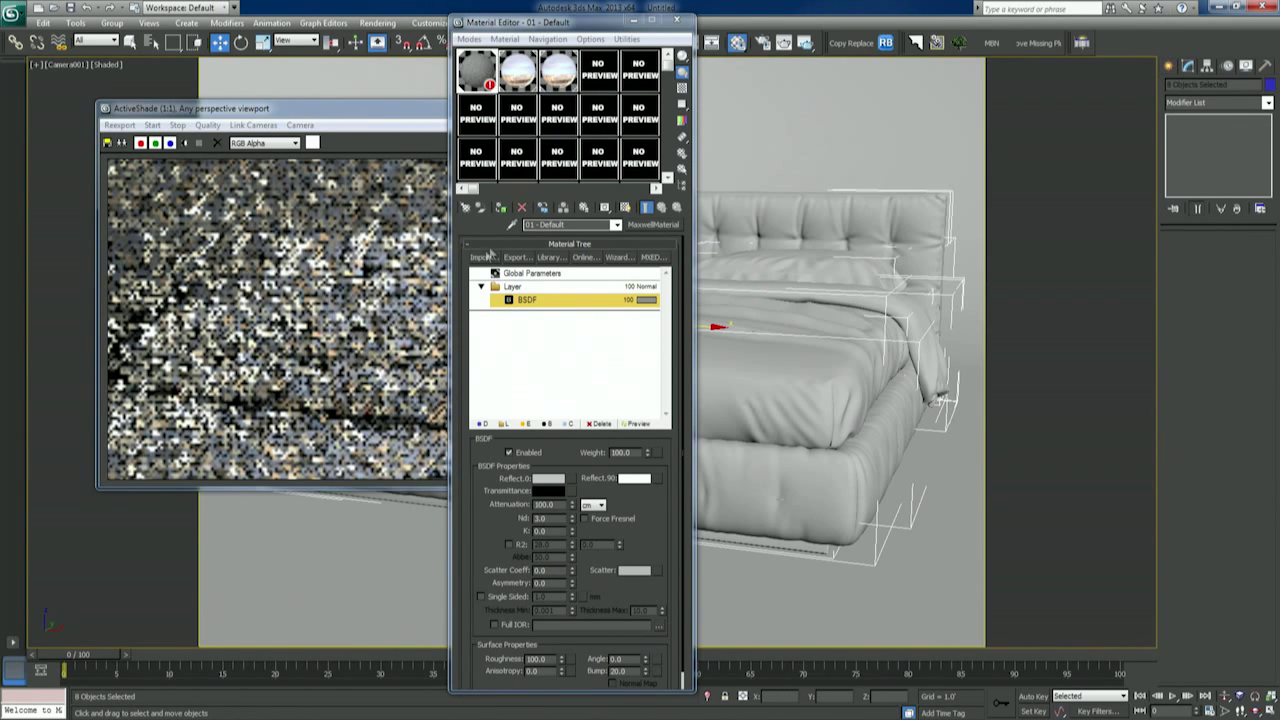
# Rename the grey default material to BED.
pyautogui.click(484, 117)
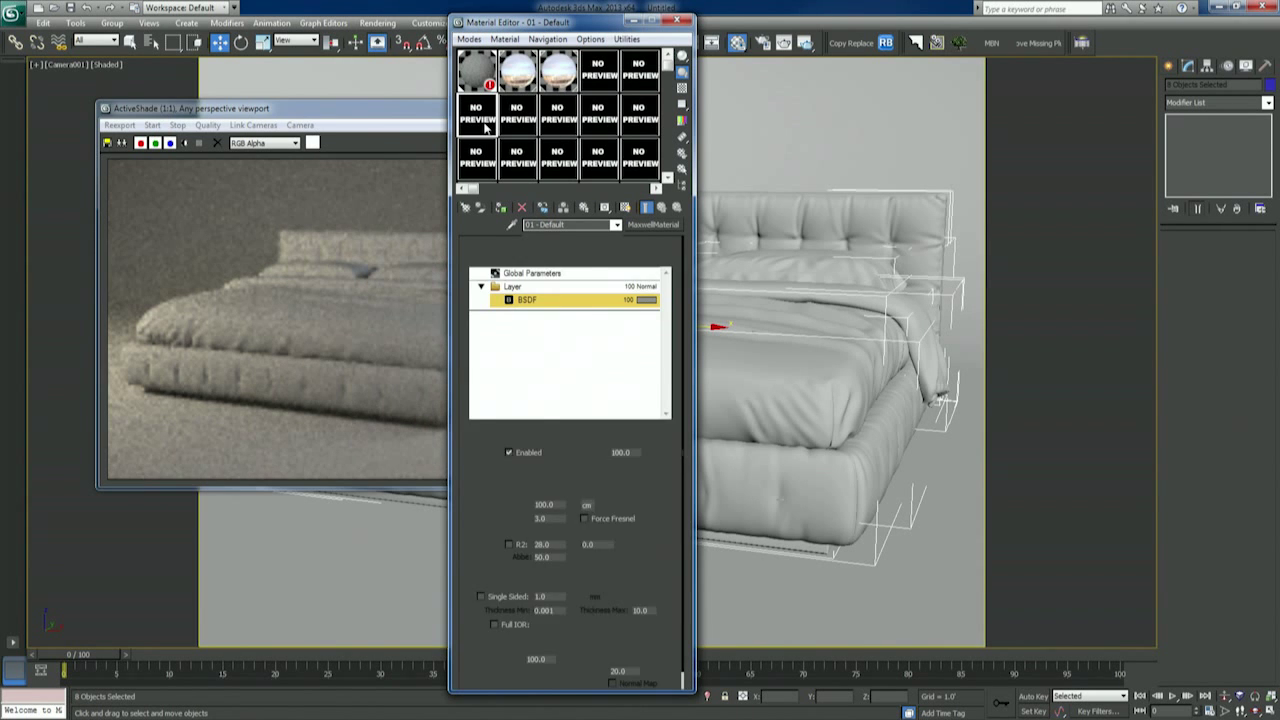
pyautogui.click(476, 72)
pyautogui.write('BE')
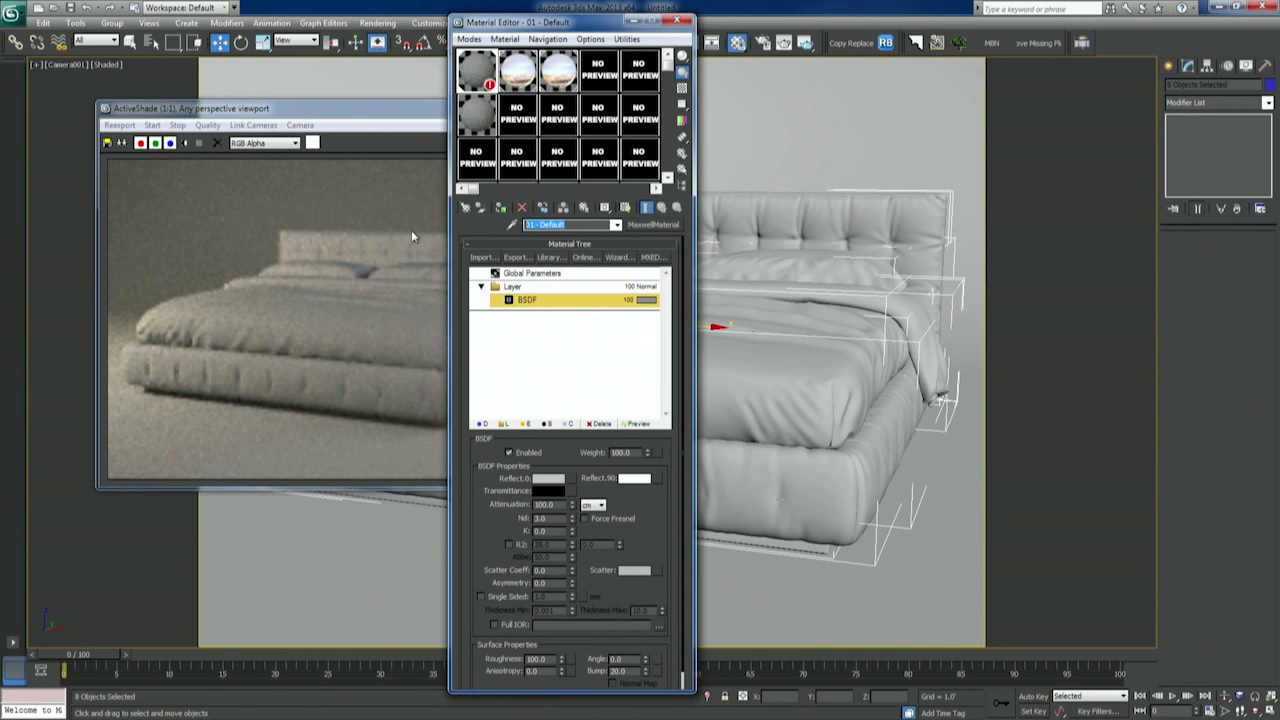
pyautogui.press('Return')
pyautogui.write('D')
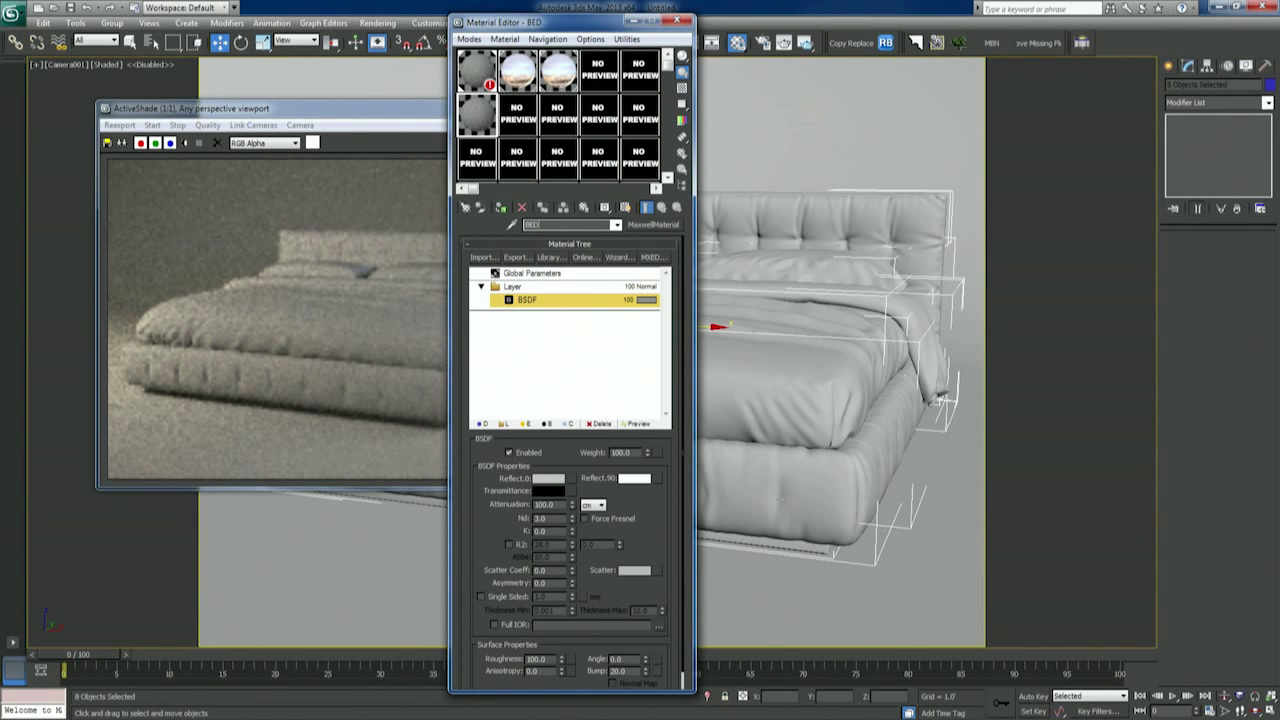
pyautogui.click(548, 478)
# Lighten Reflect.0 to 211 grey and set Reflect.90 to 245 grey.
pyautogui.moveTo(645, 296); pyautogui.dragTo(645, 326)
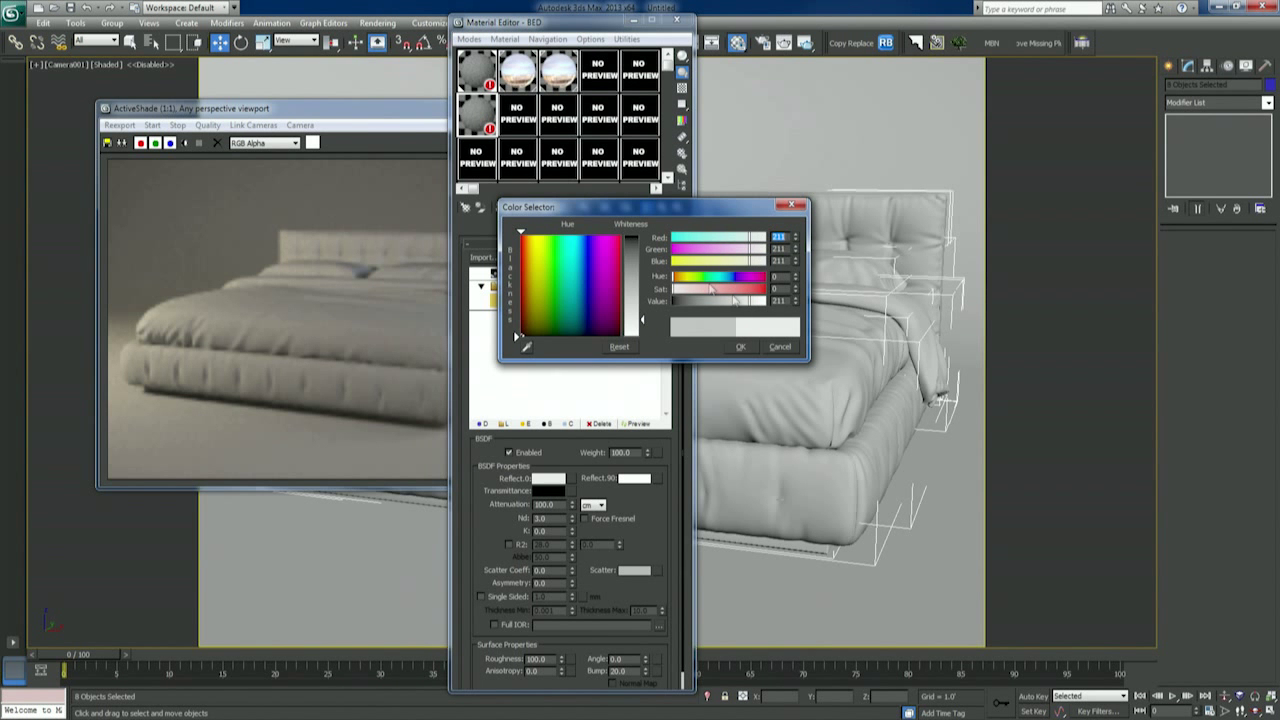
pyautogui.click(740, 346)
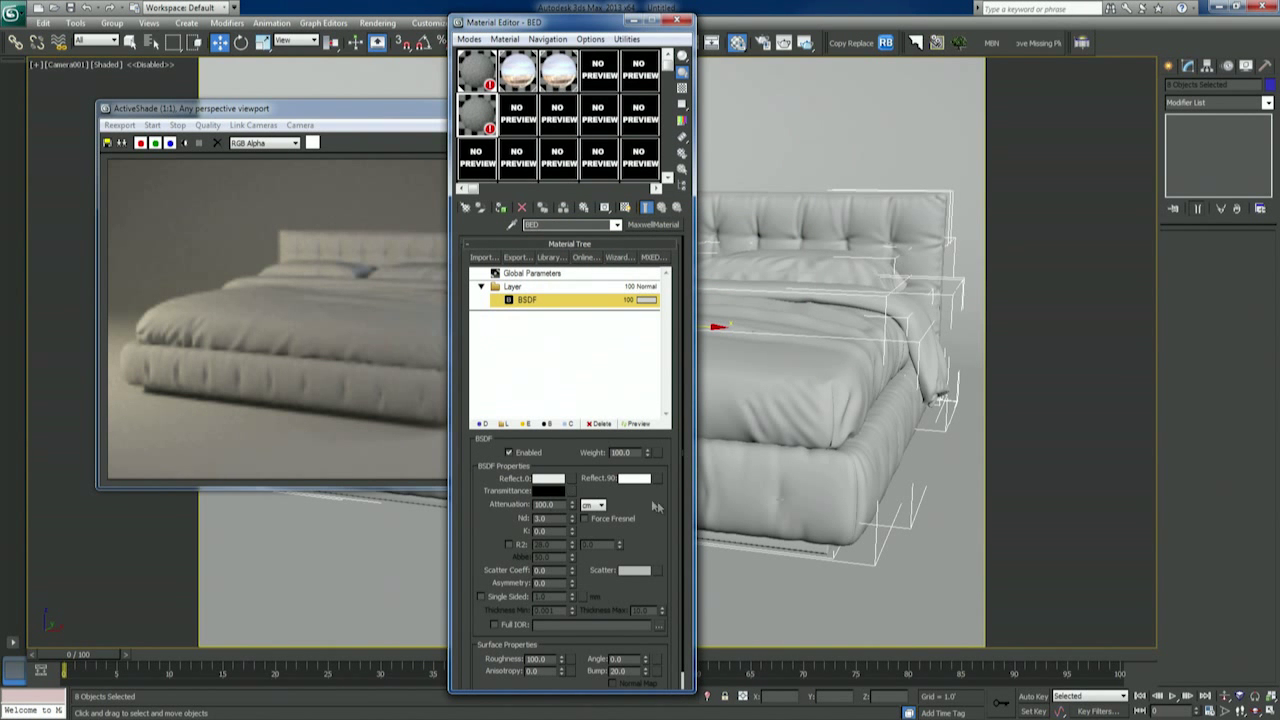
pyautogui.scroll(-1, 664, 520)
pyautogui.click(633, 460)
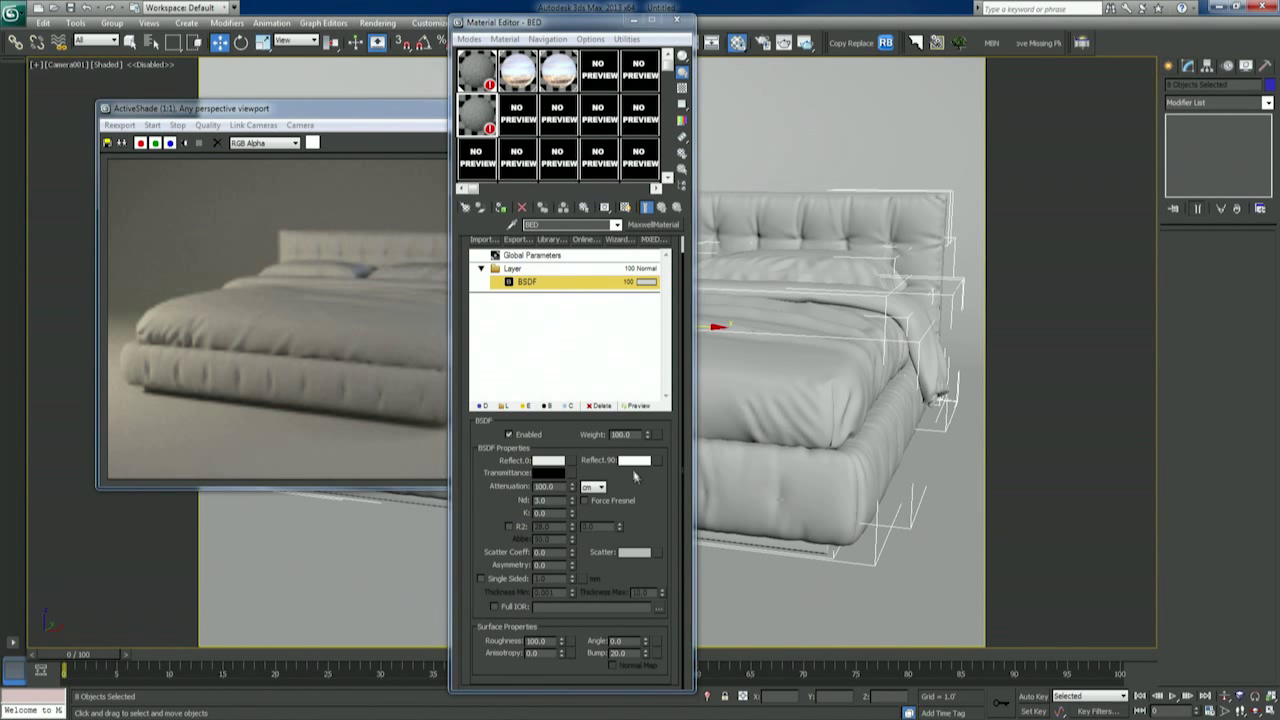
pyautogui.moveTo(644, 339); pyautogui.dragTo(644, 336)
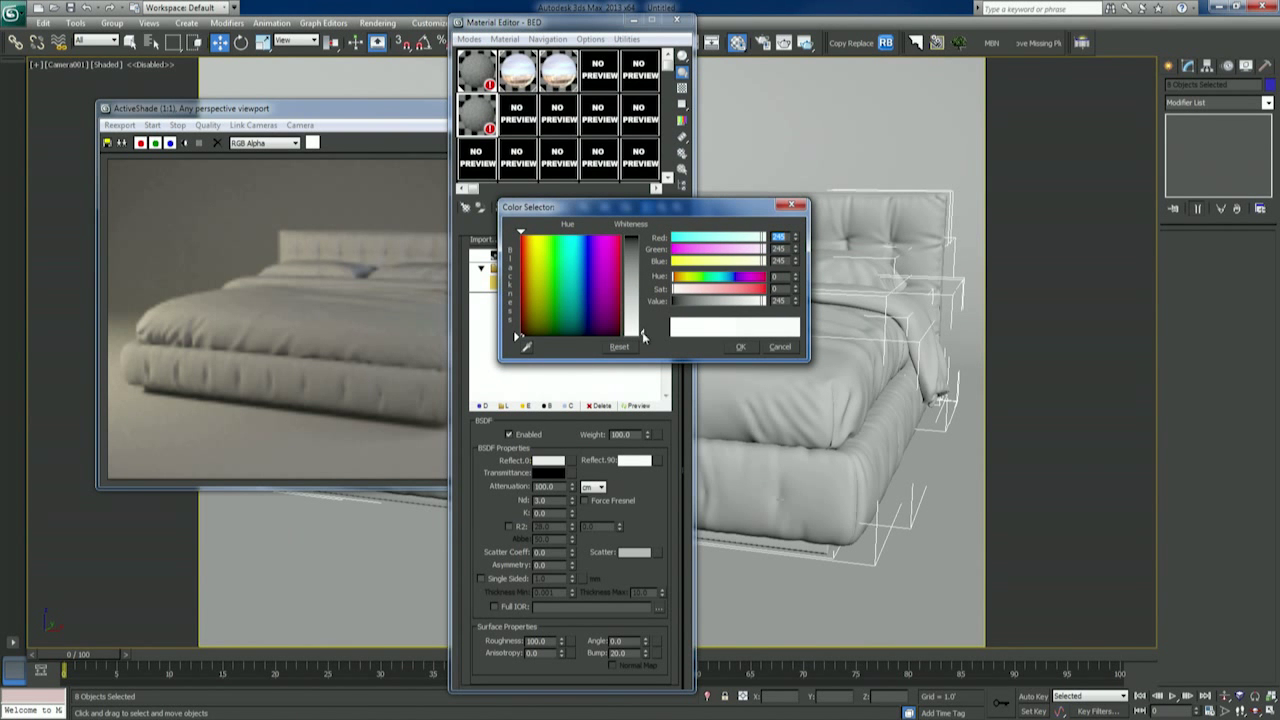
pyautogui.click(743, 347)
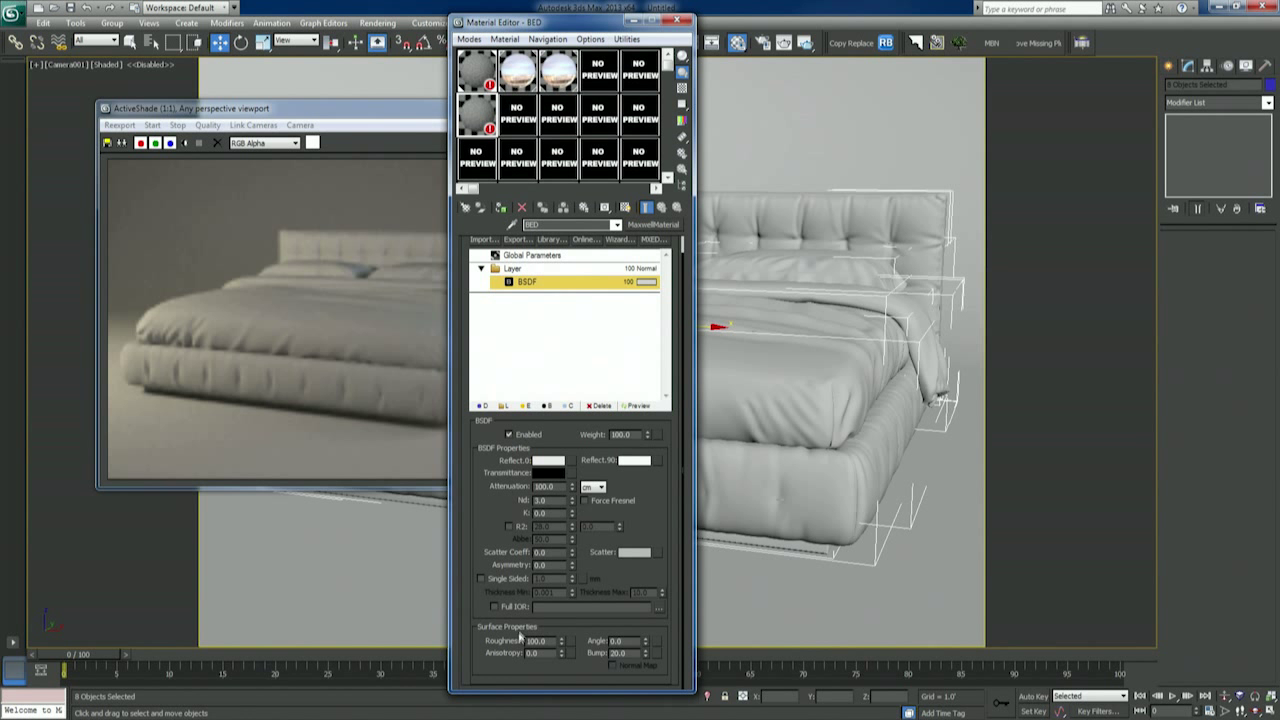
# Set the BED material's BSDF roughness to 90.
pyautogui.moveTo(549, 645); pyautogui.dragTo(449, 652)
pyautogui.write('0')
pyautogui.press('Return')
pyautogui.click(650, 408)
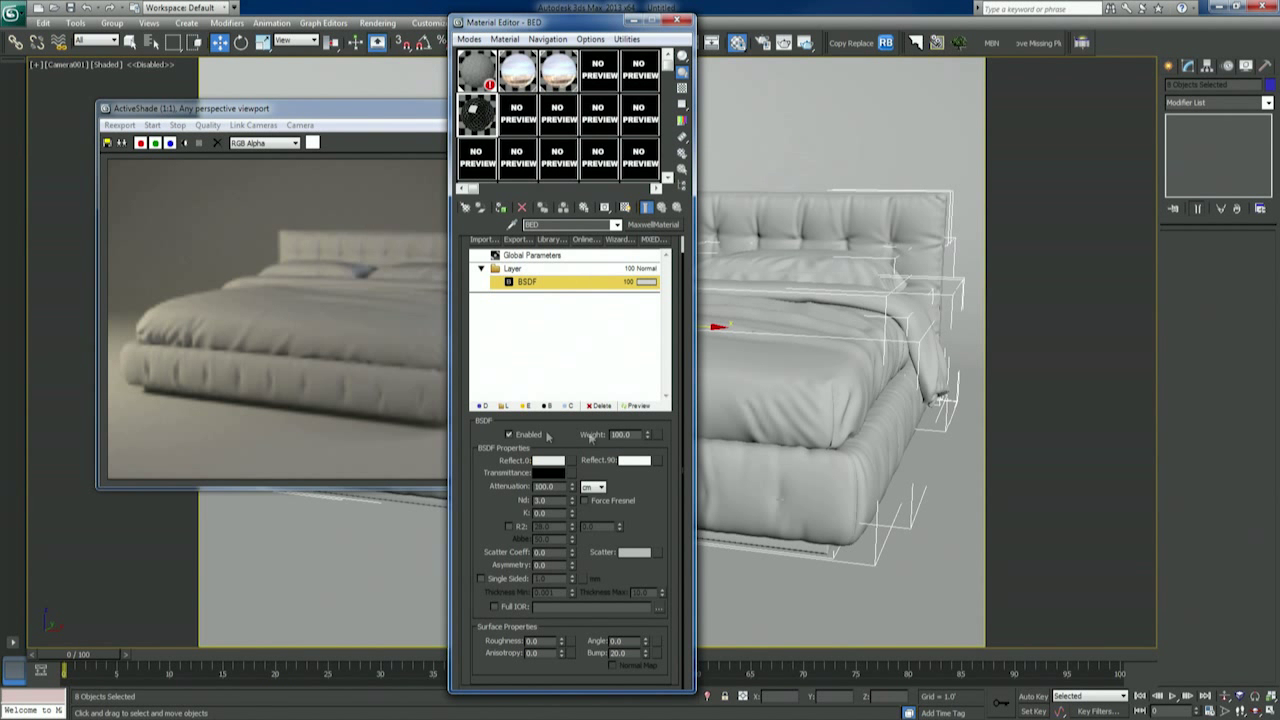
pyautogui.click(546, 641)
pyautogui.write('90')
pyautogui.press('Return')
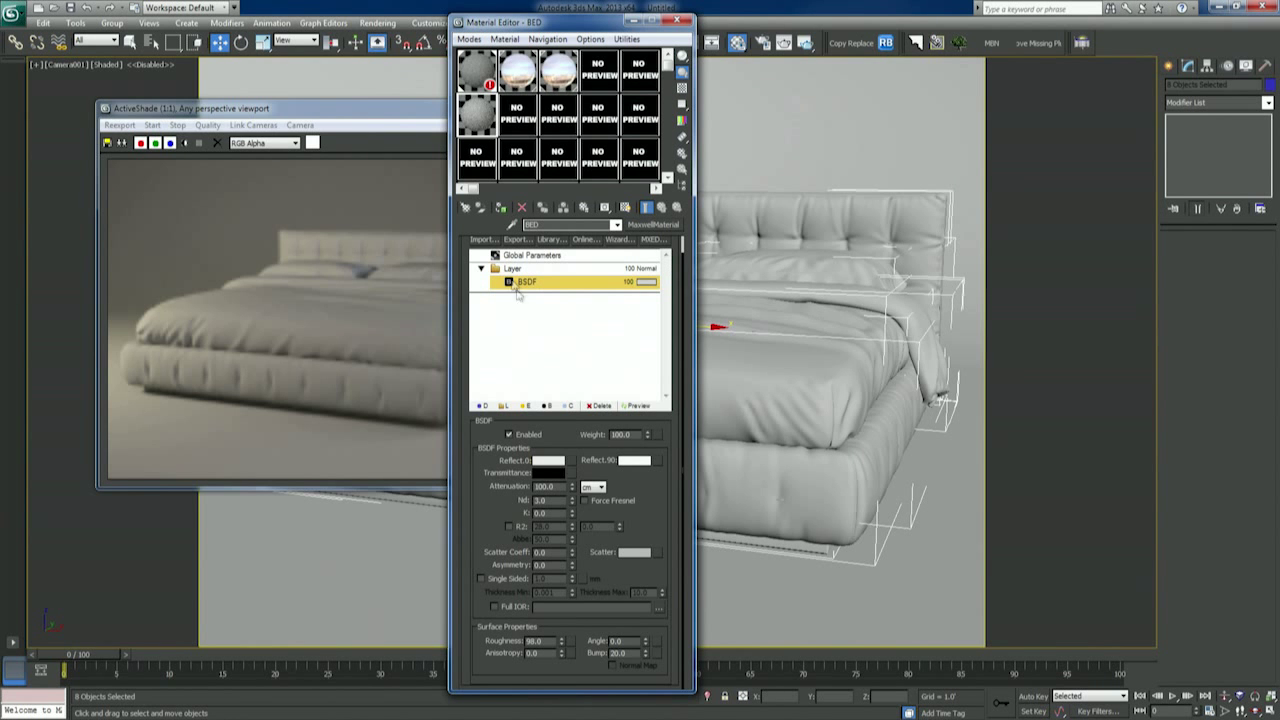
# Assign BED to the selected bed parts, review the white preview, then close ActiveShade.
pyautogui.click(501, 207)
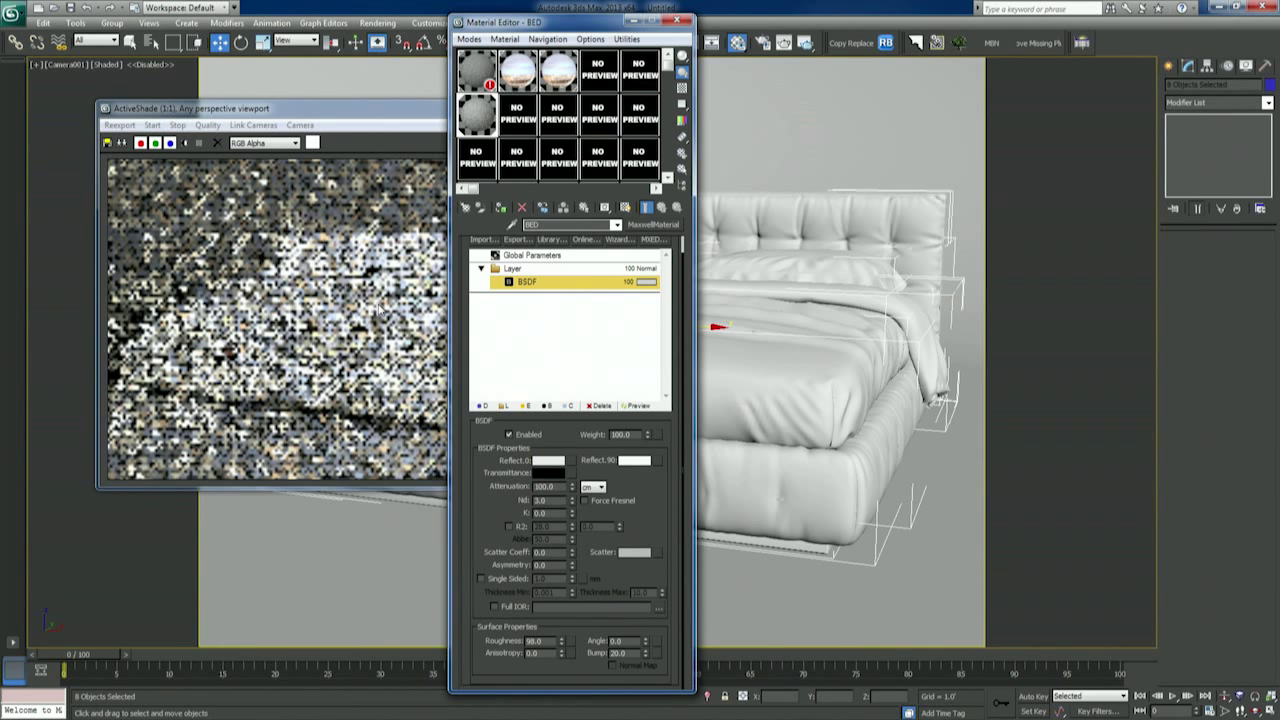
pyautogui.click(342, 113)
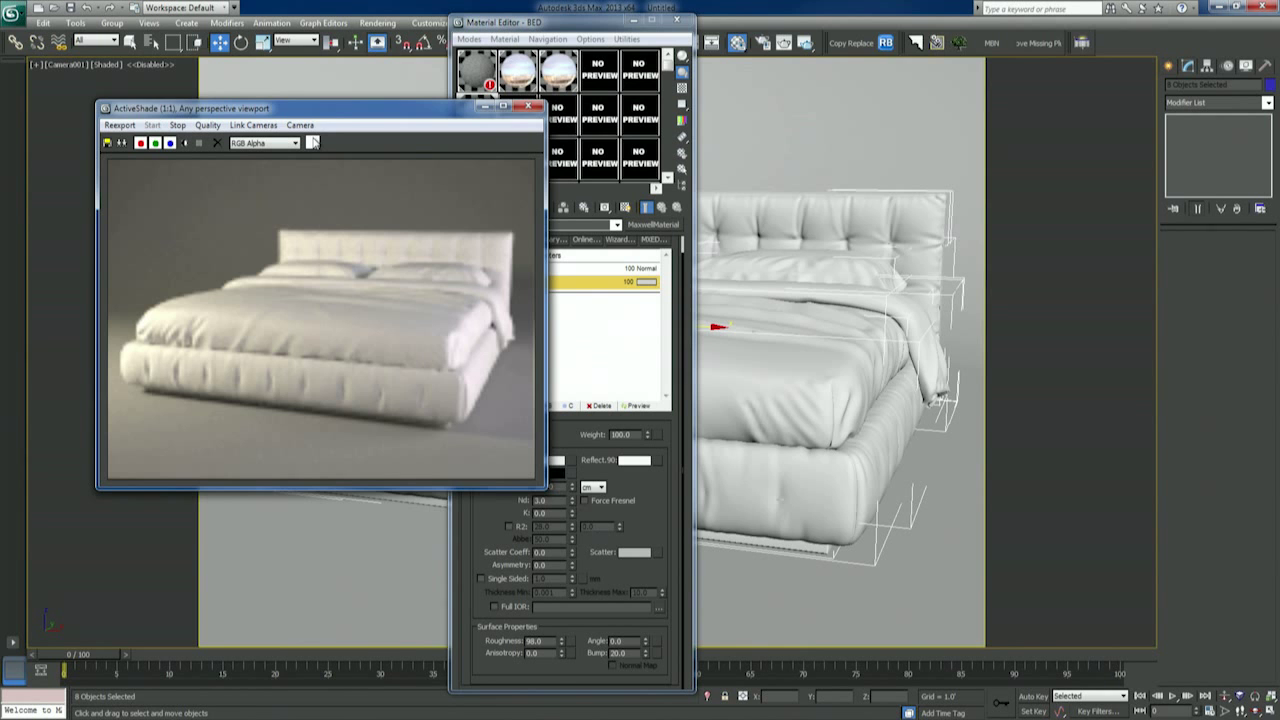
pyautogui.moveTo(338, 115); pyautogui.dragTo(330, 119)
pyautogui.click(519, 111)
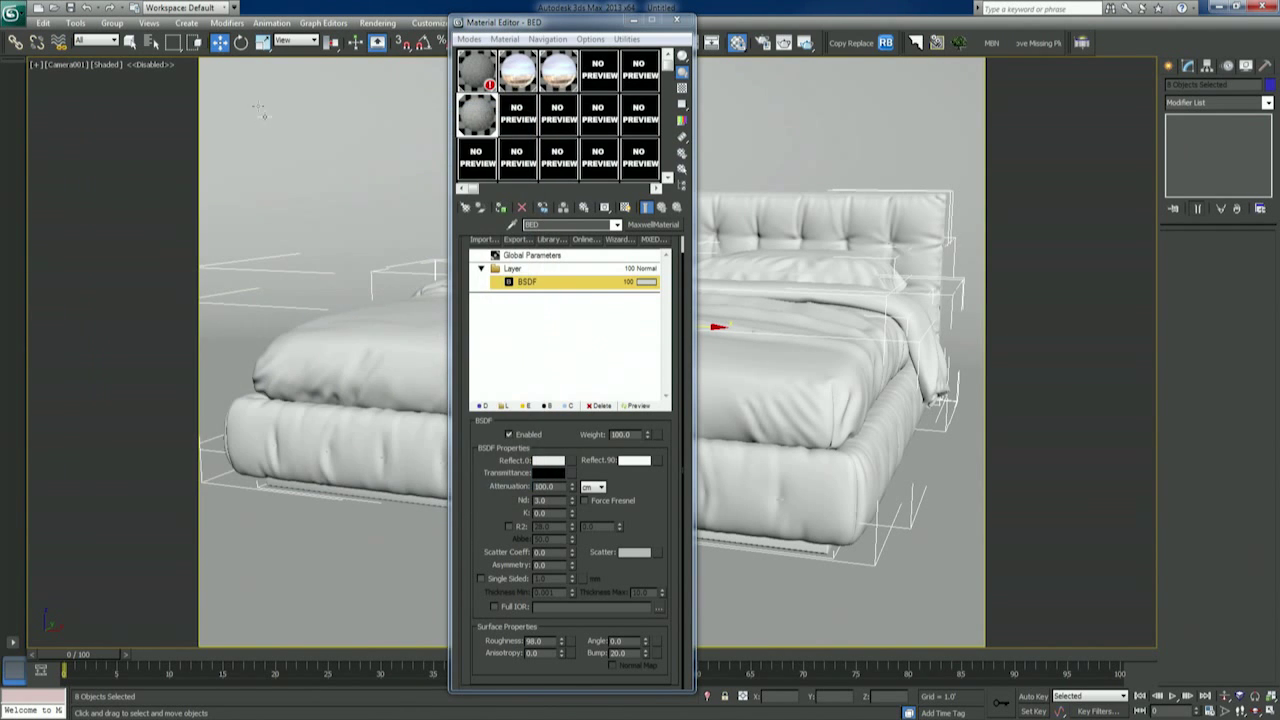